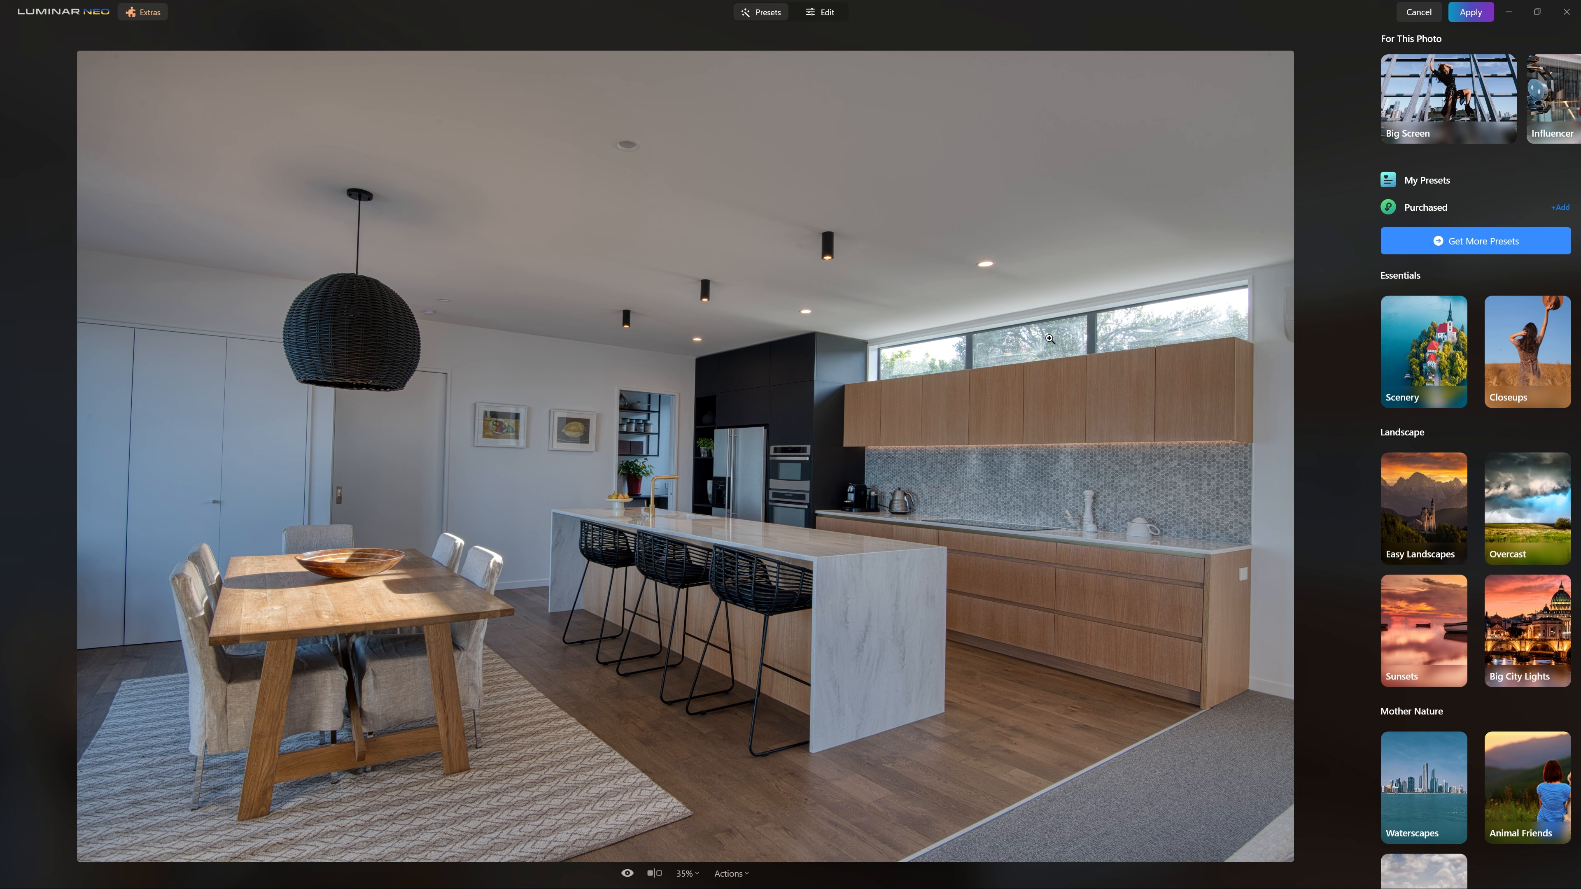
# - Apply the Luminar Neo edit of the kitchen photo and return to Lightroom Classic
pyautogui.click(1470, 12)
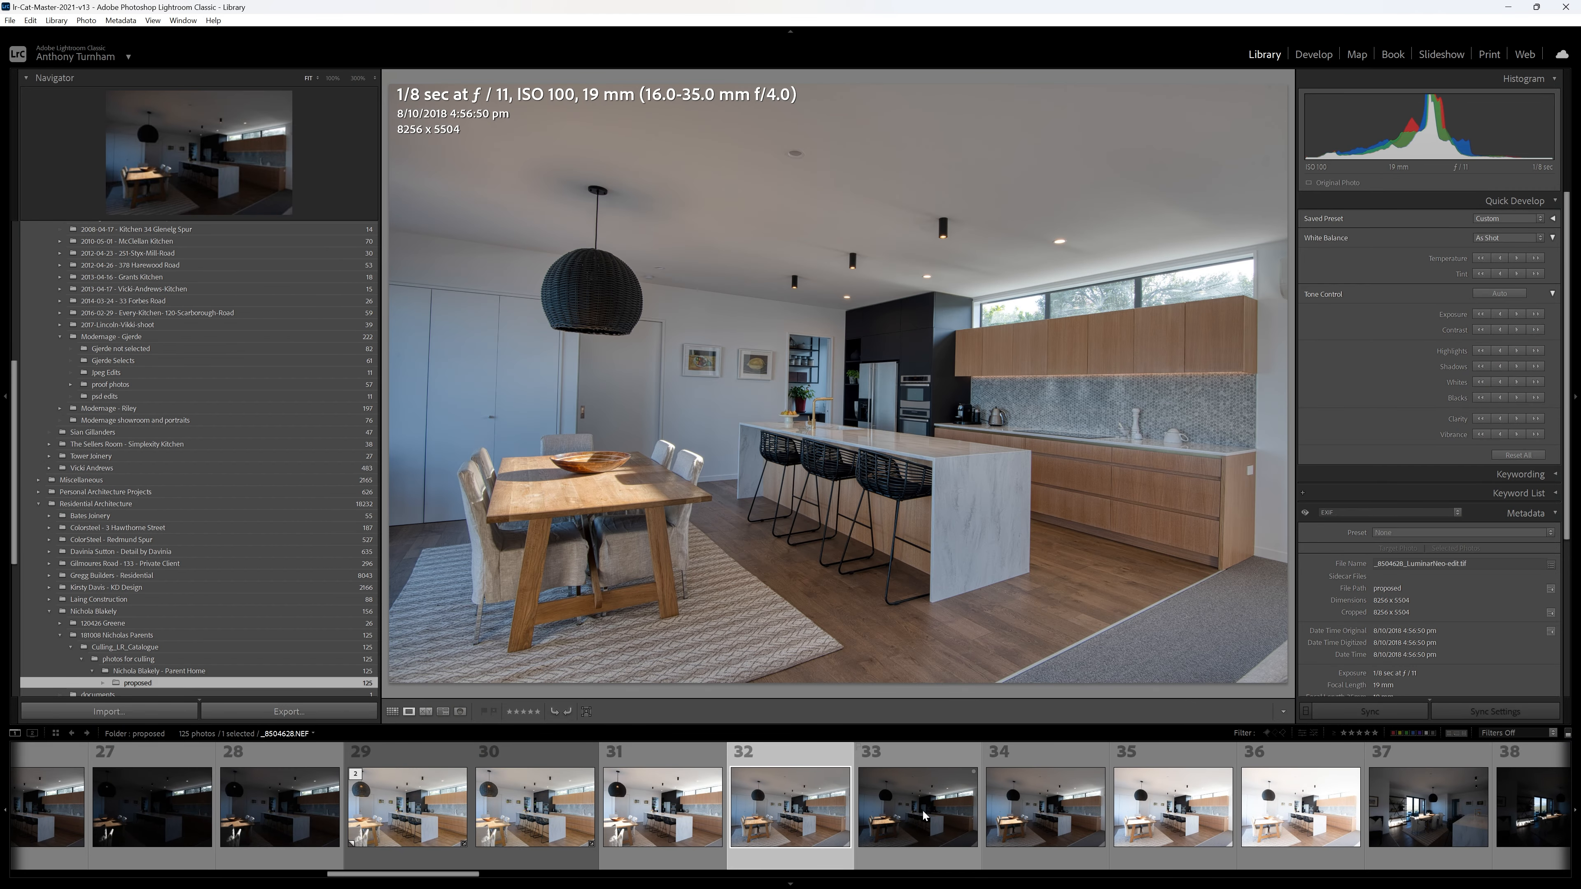
# - Compare the Luminar Neo edit in frame 32 with the bracketed kitchen exposures in frames 33 to 36
pyautogui.click(896, 806)
pyautogui.click(1019, 809)
pyautogui.press('Right')
pyautogui.press('Right')
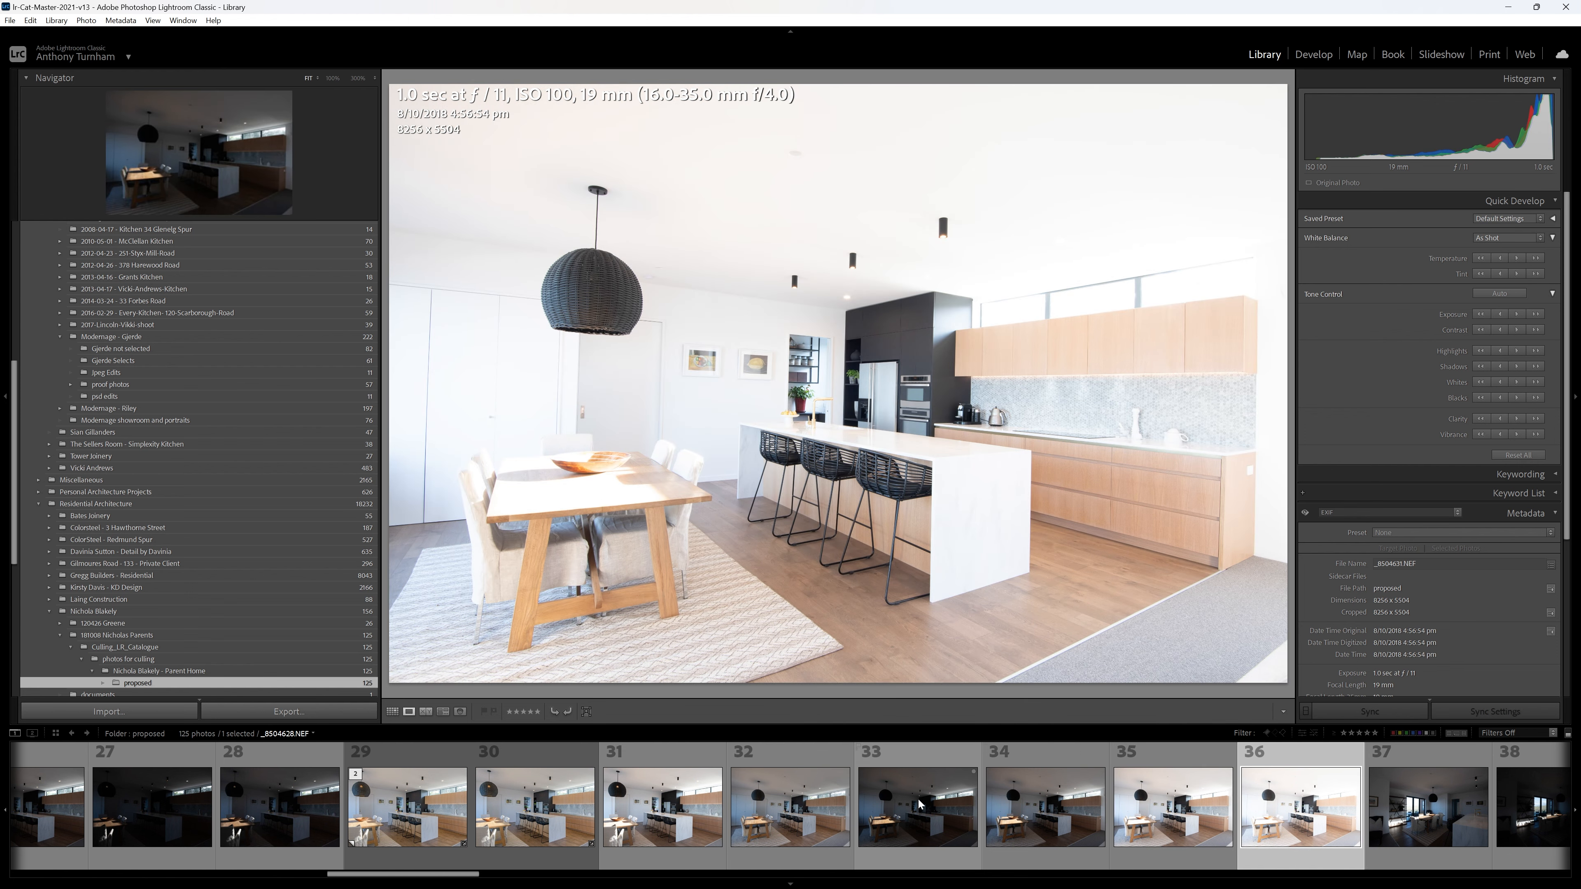
pyautogui.click(799, 820)
pyautogui.click(920, 808)
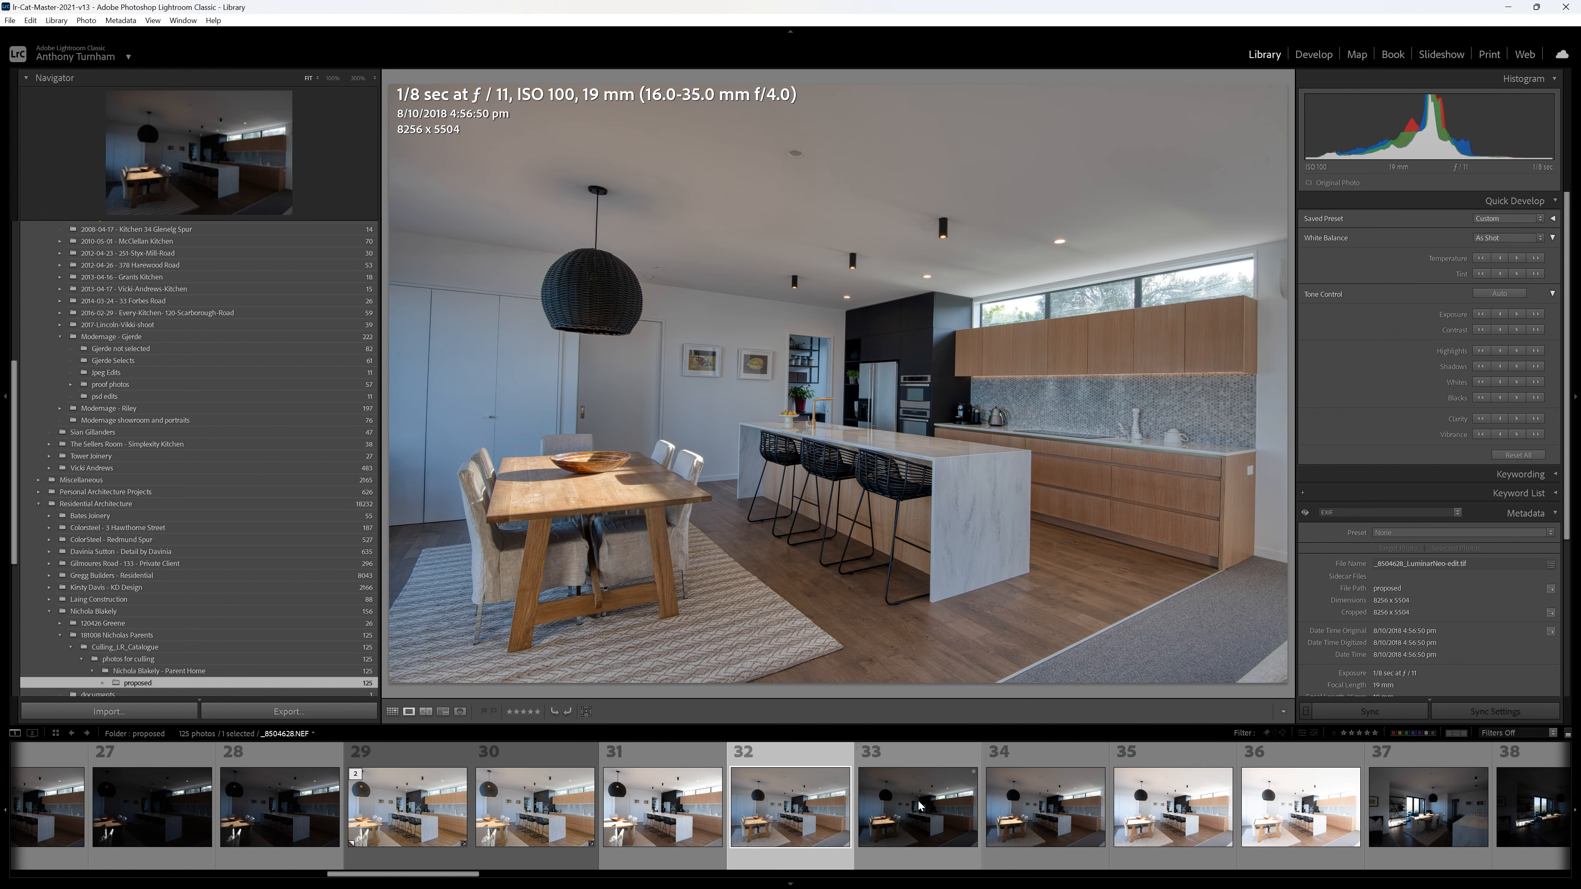
pyautogui.press('Right')
pyautogui.press('Right')
pyautogui.press('Right')
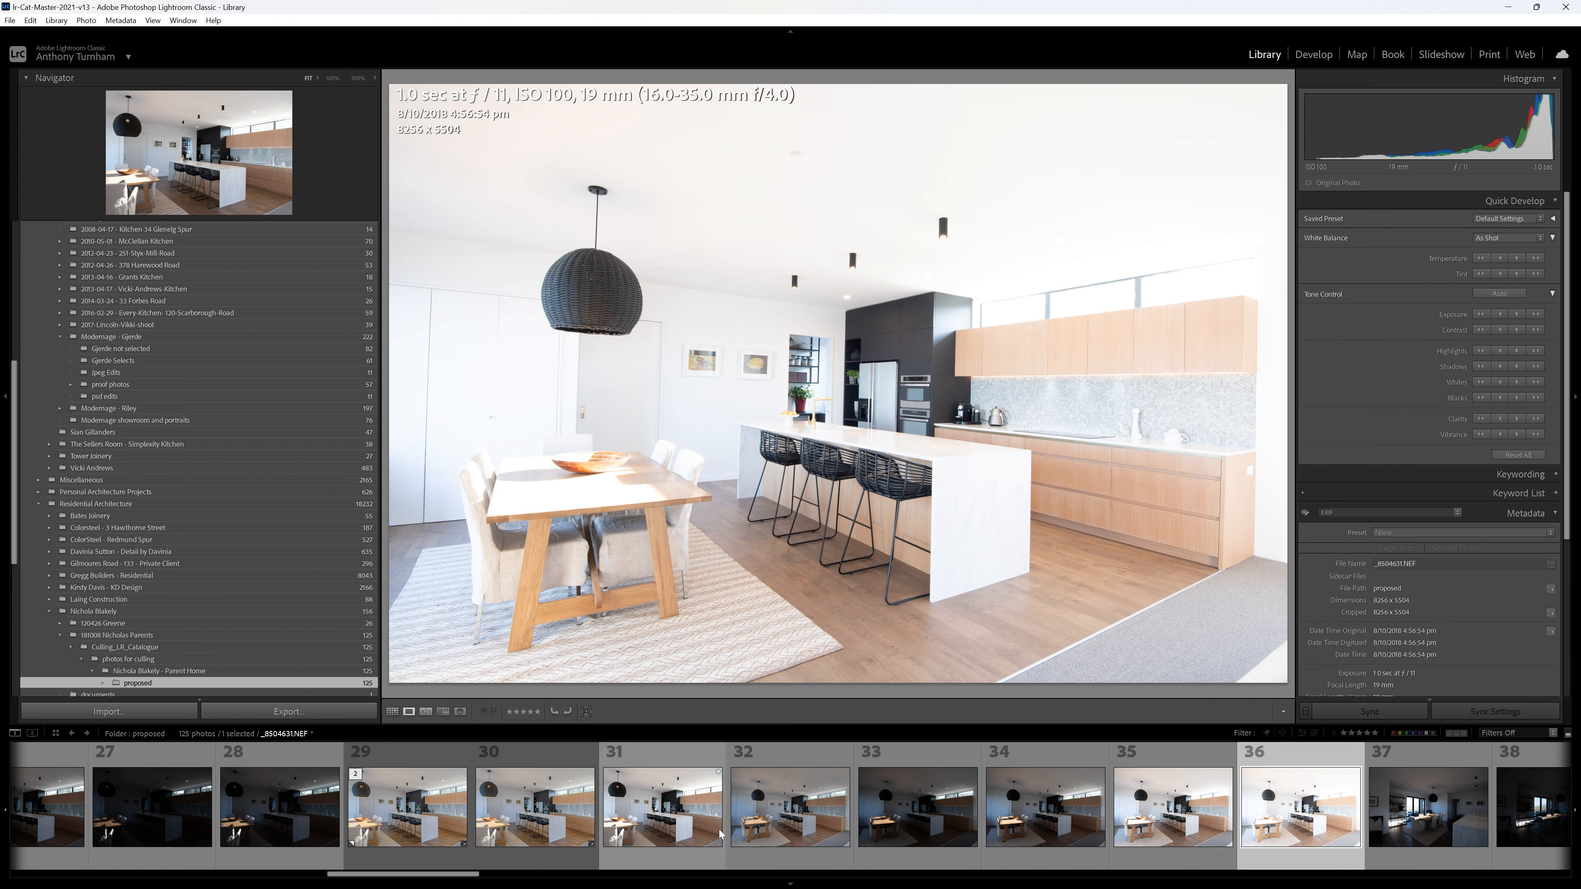
pyautogui.click(770, 830)
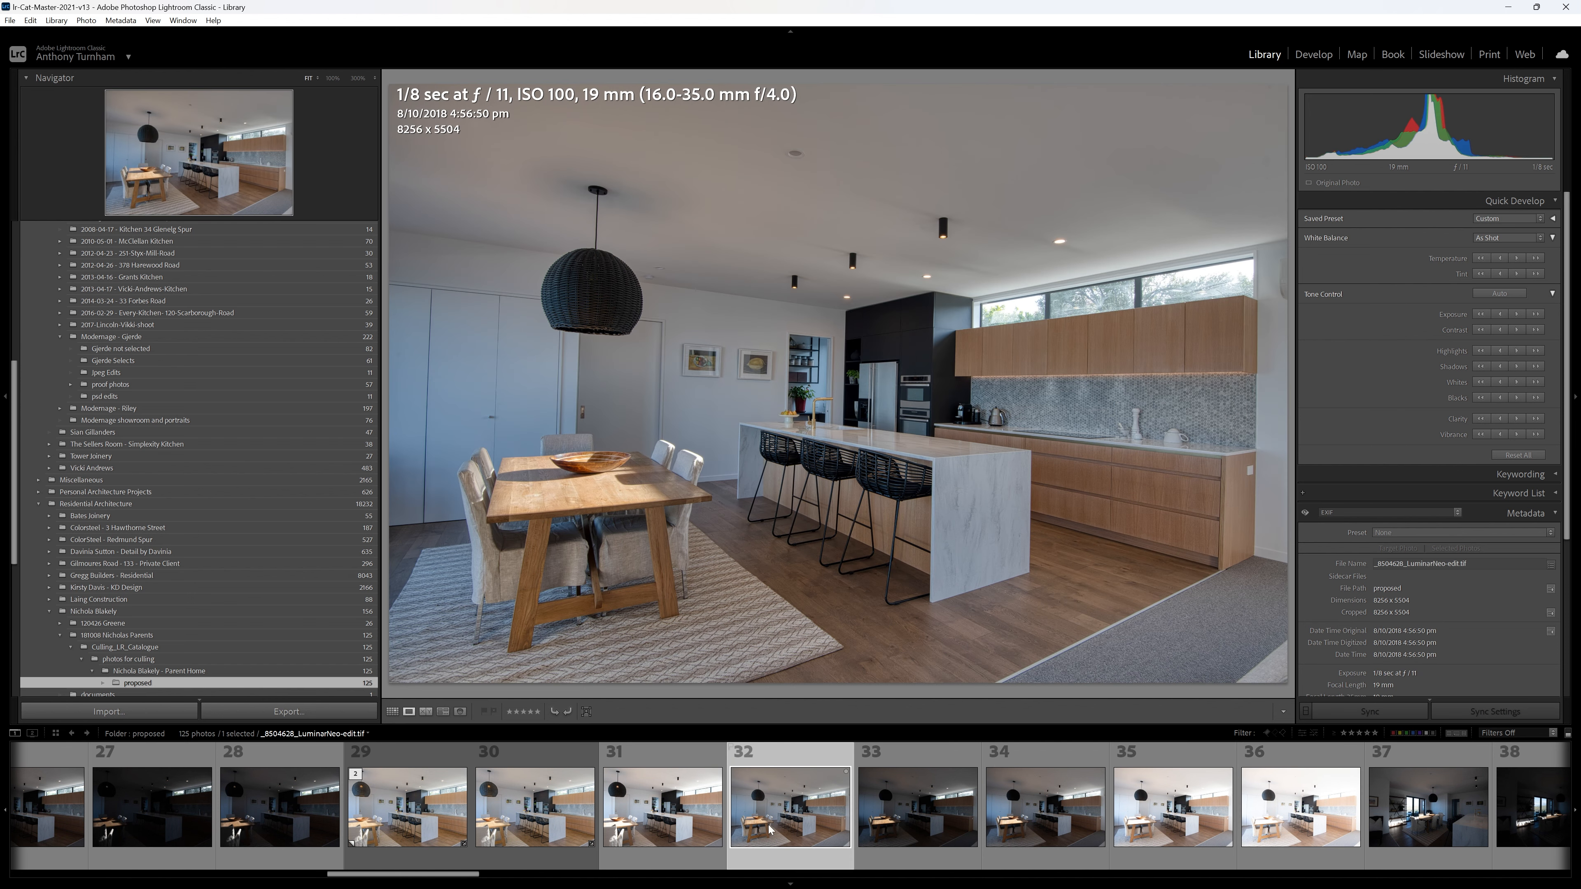
# - Select the four bracketed exposures in frames 33 to 36, turn on Auto Sync, and make frame 34 the active photo
pyautogui.click(928, 810)
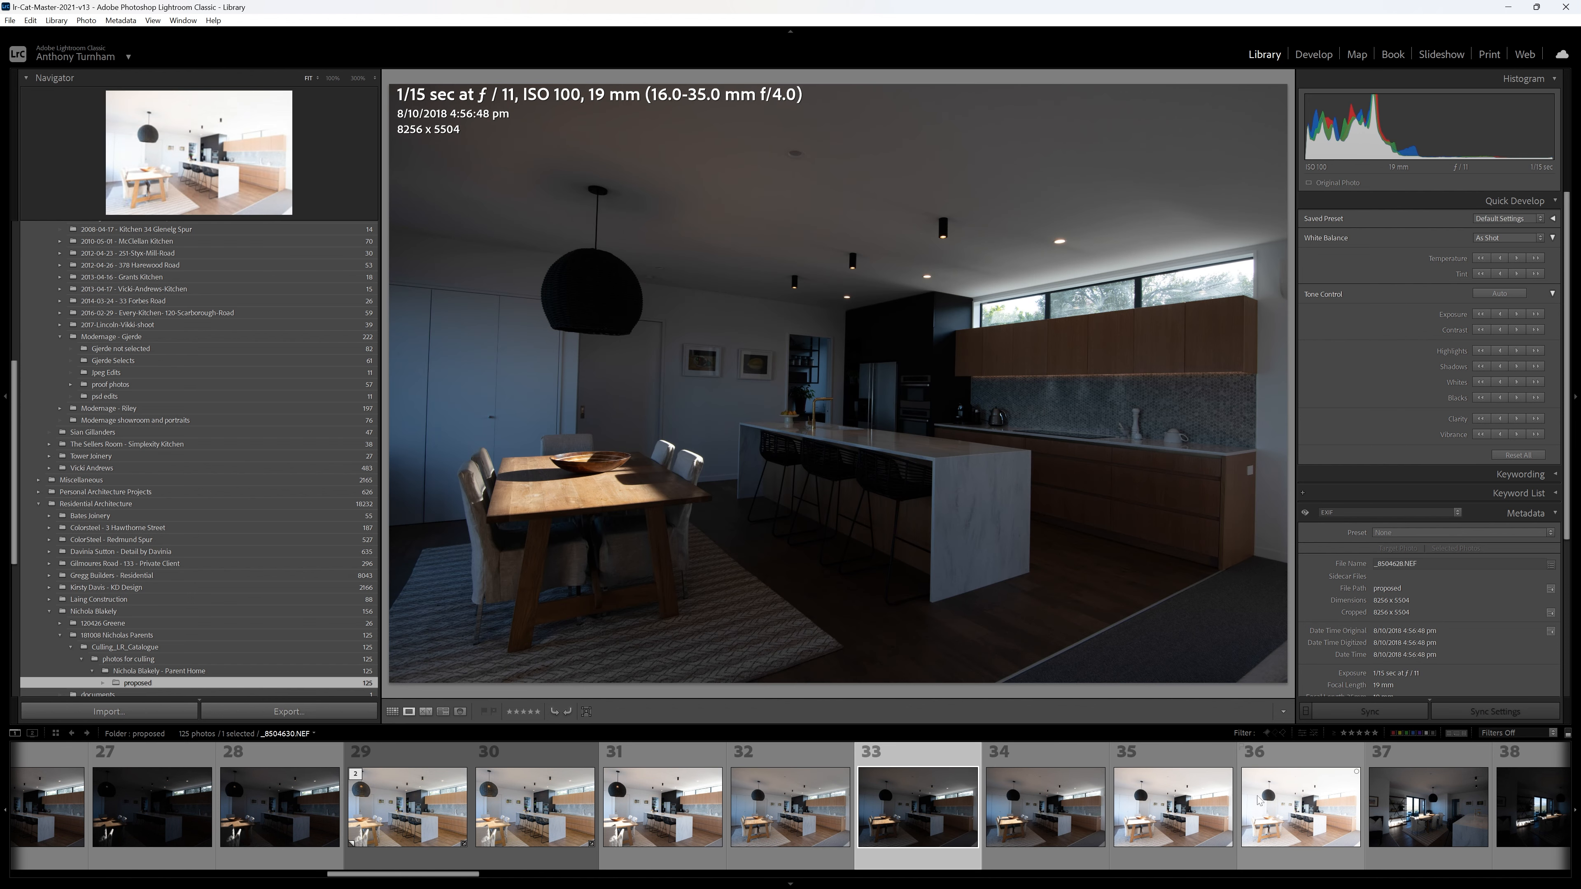
pyautogui.keyDown('shift'); pyautogui.click(1295, 810); pyautogui.keyUp('shift')
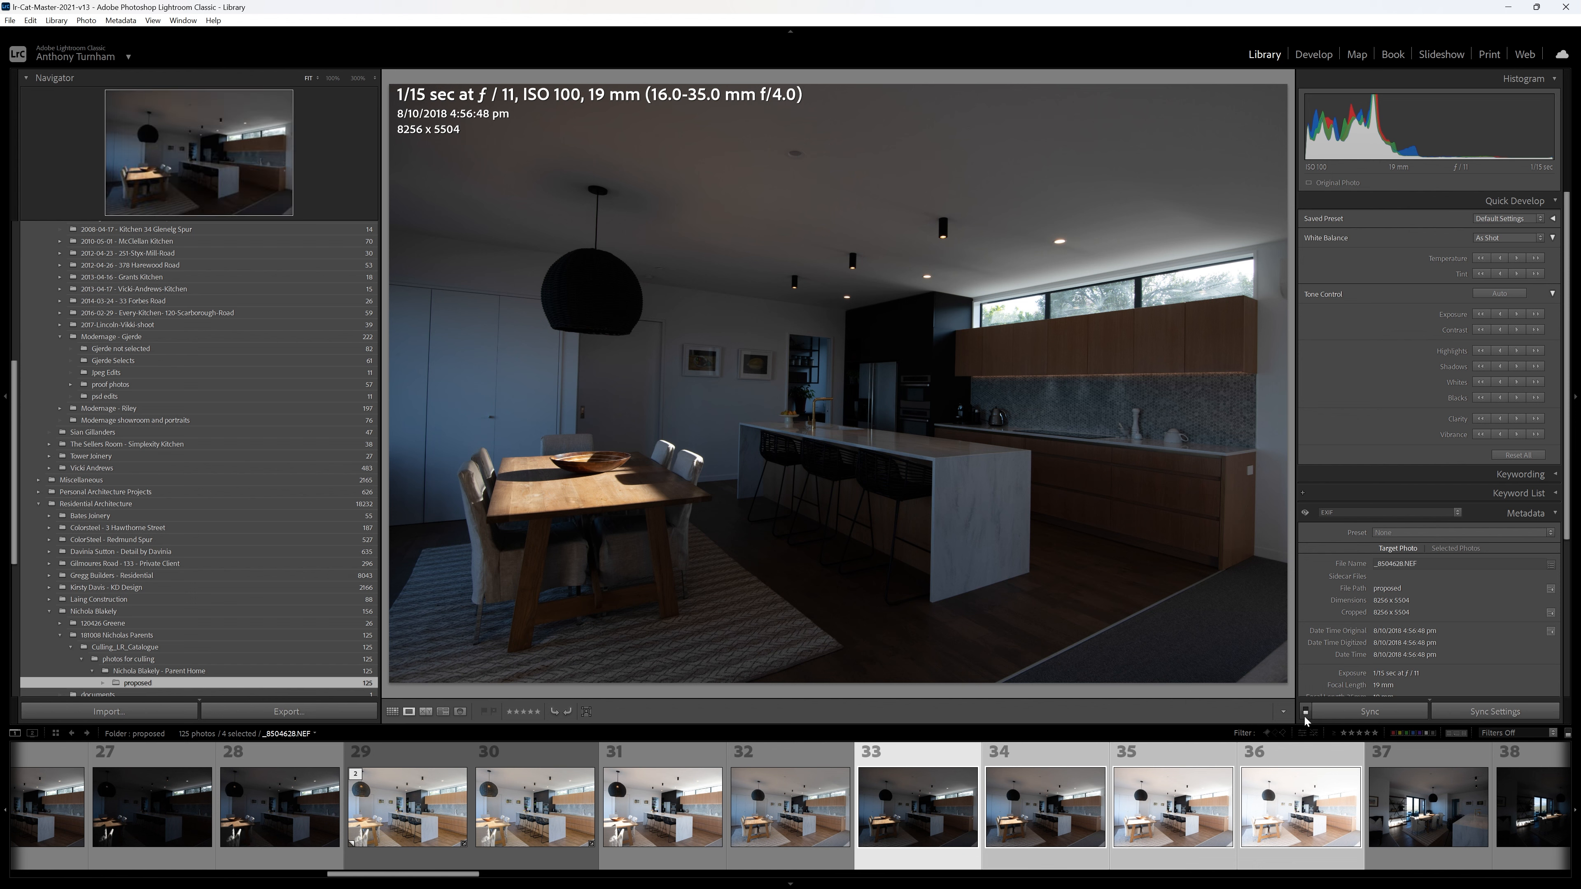
pyautogui.keyDown('ctrl'); pyautogui.click(1366, 716); pyautogui.keyUp('ctrl')
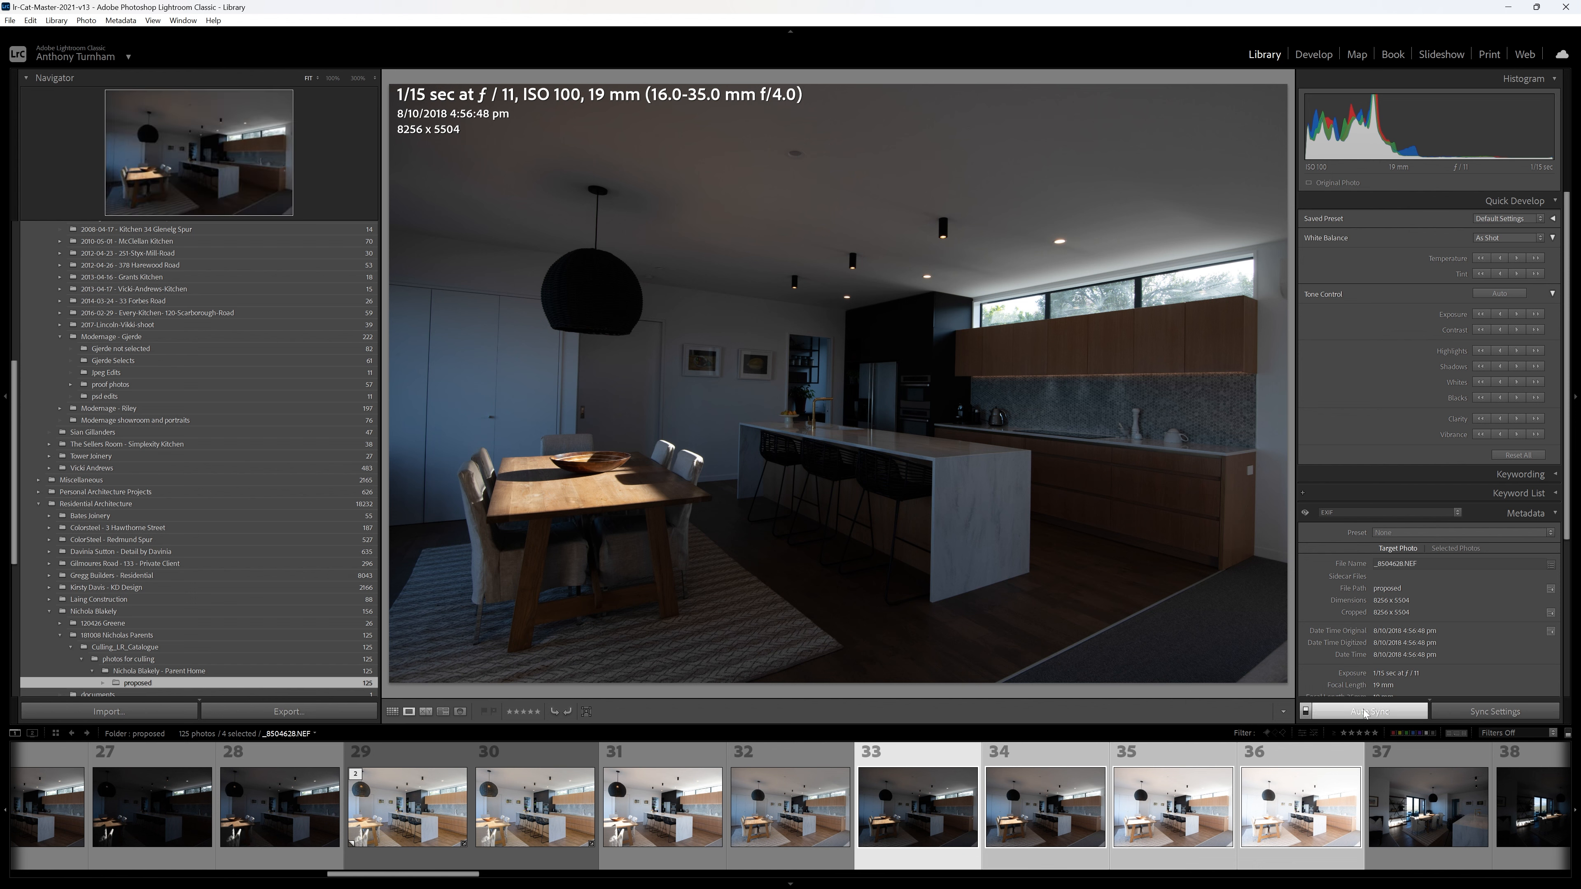
pyautogui.press('Right')
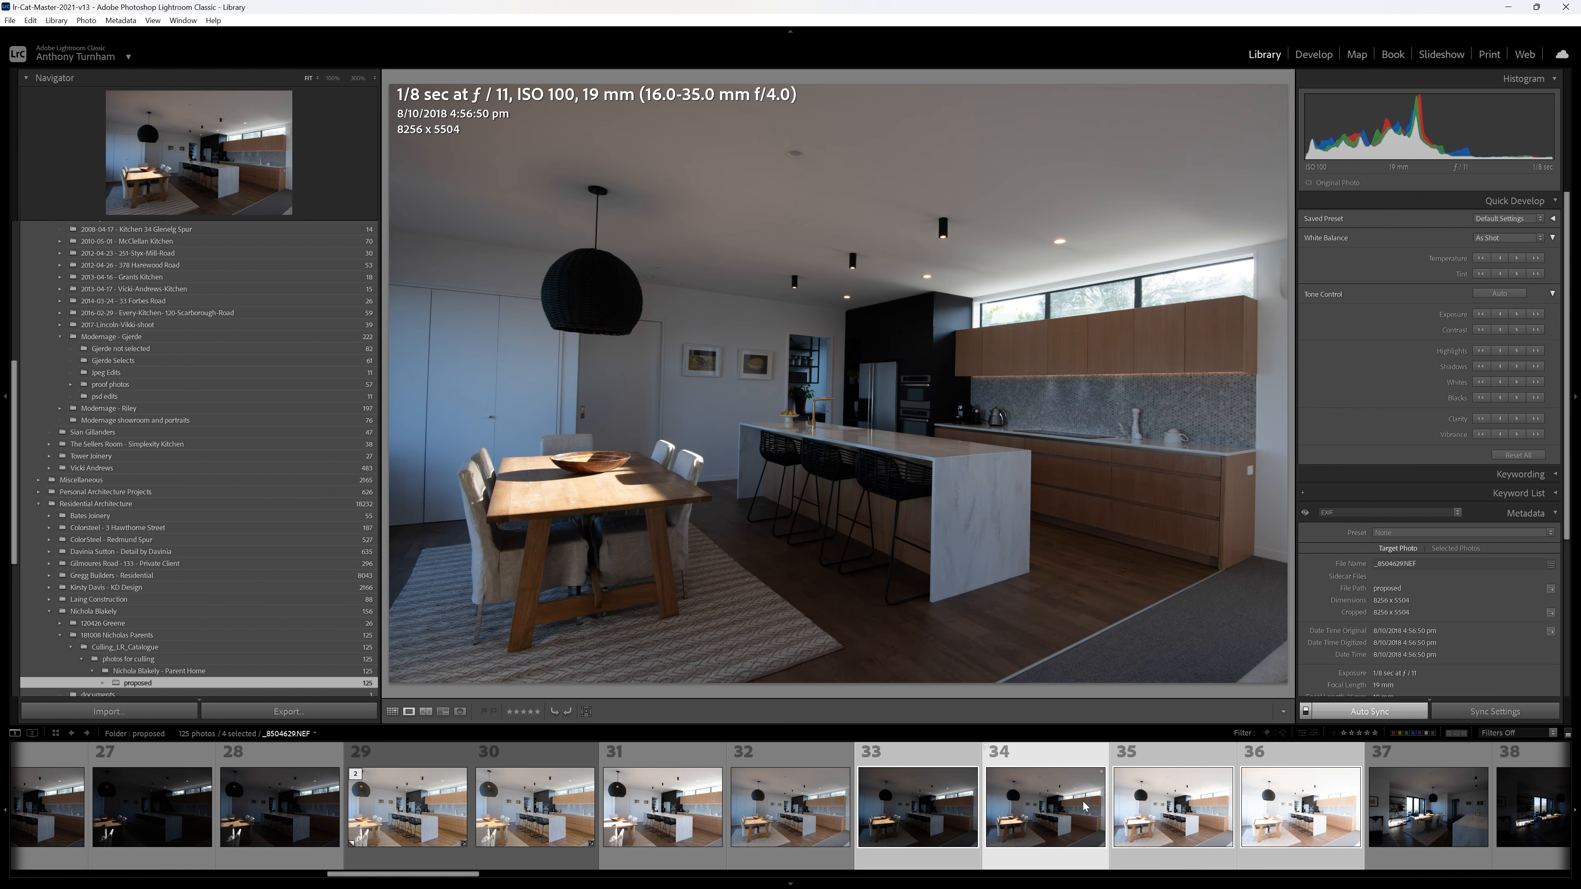
# - In Develop, compare the Camera Matching profiles Flat and Landscape on the four selected exposures and keep Flat
pyautogui.click(1314, 54)
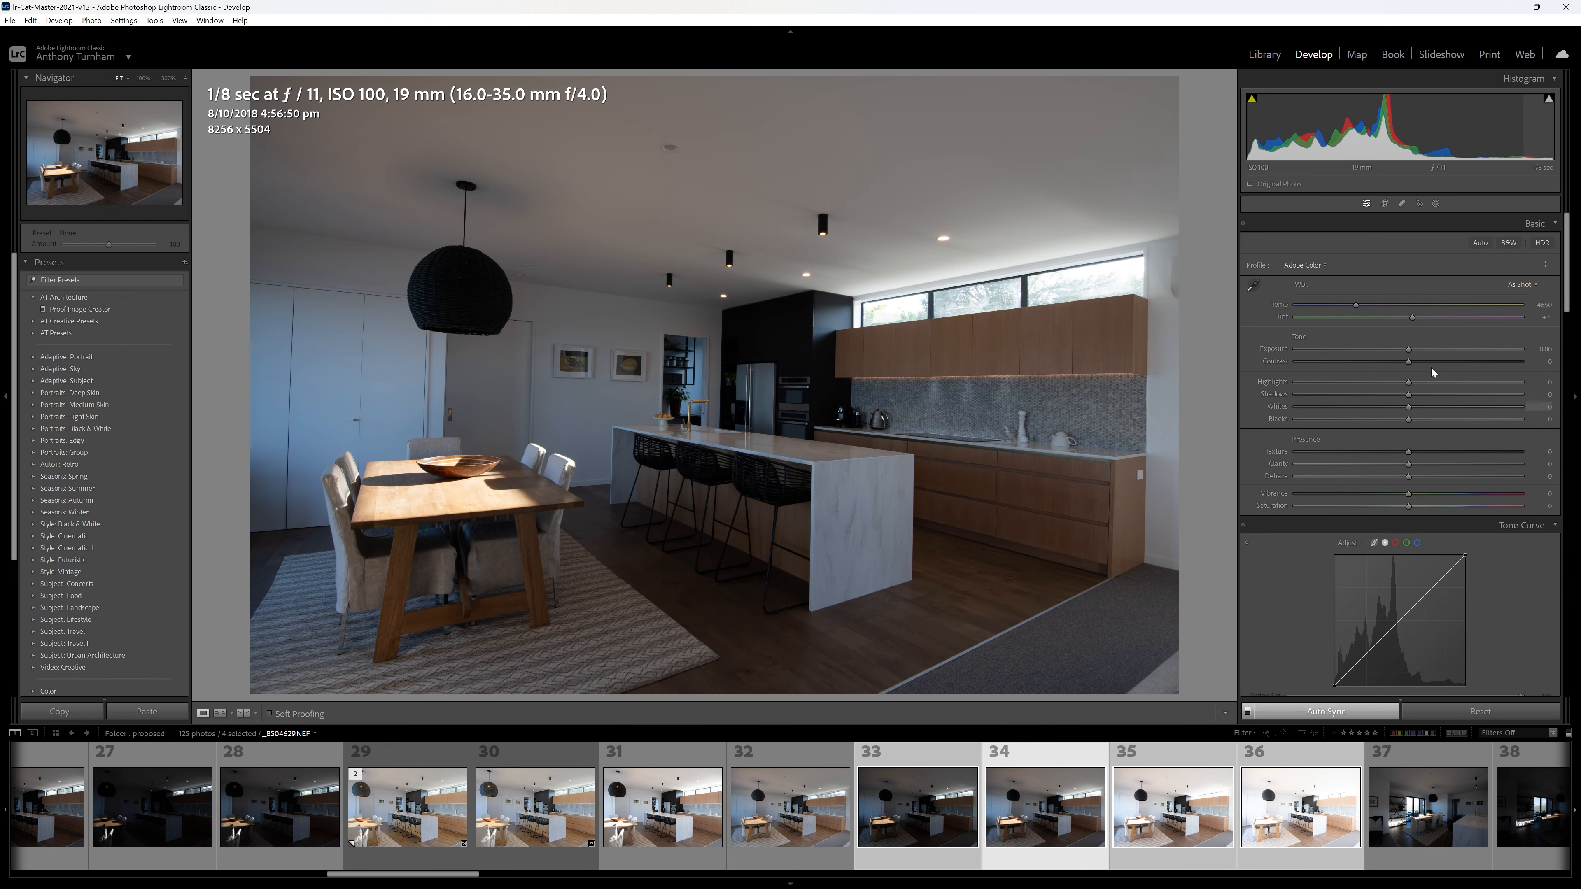
pyautogui.click(1309, 267)
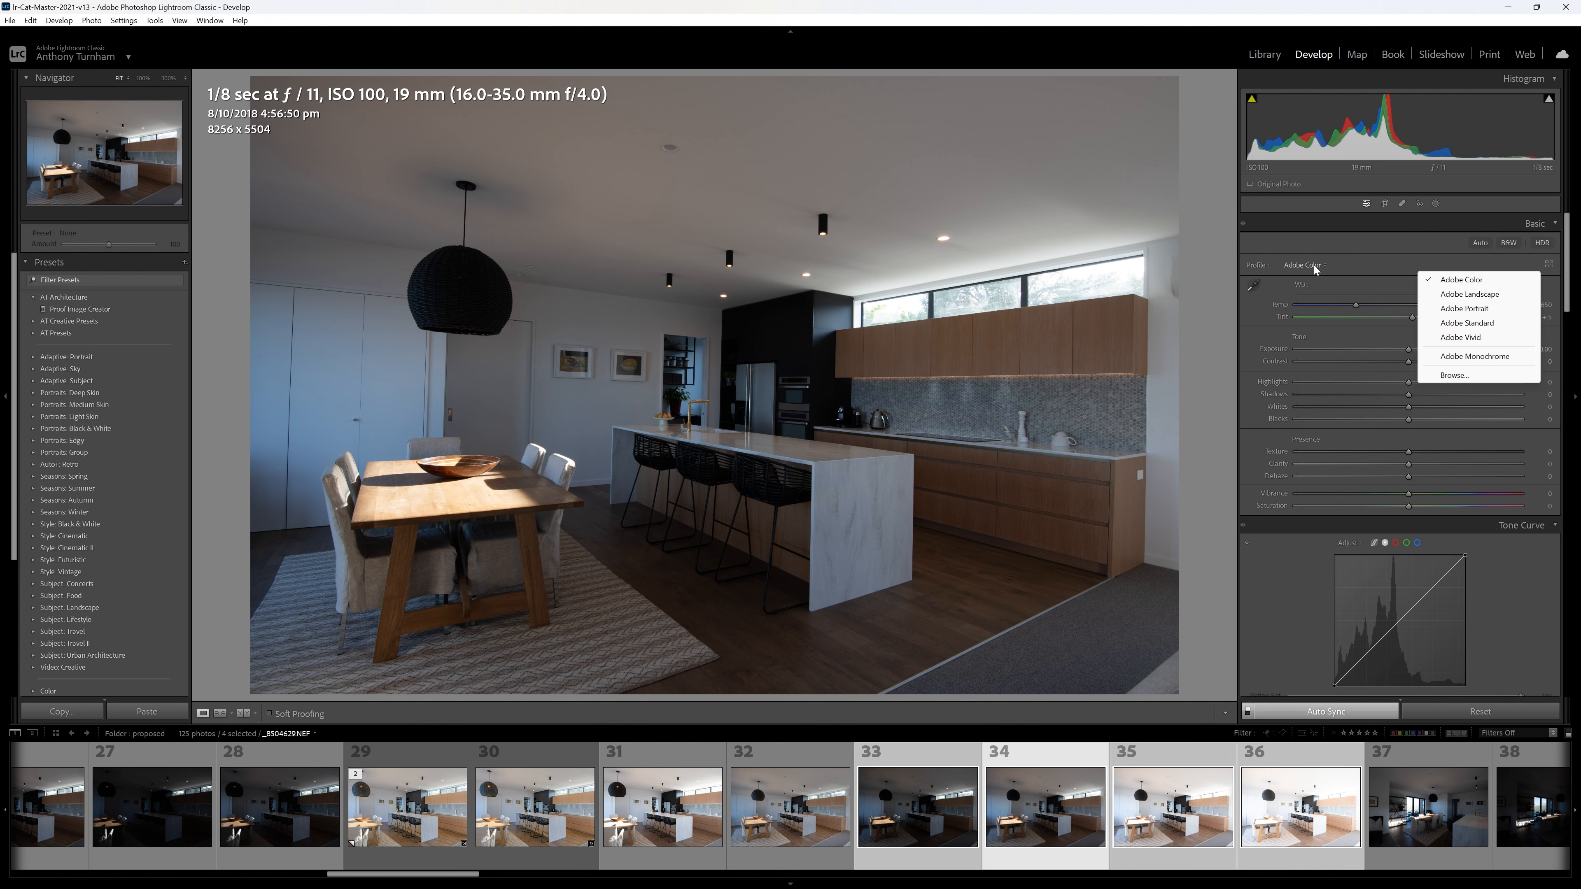
pyautogui.click(1480, 376)
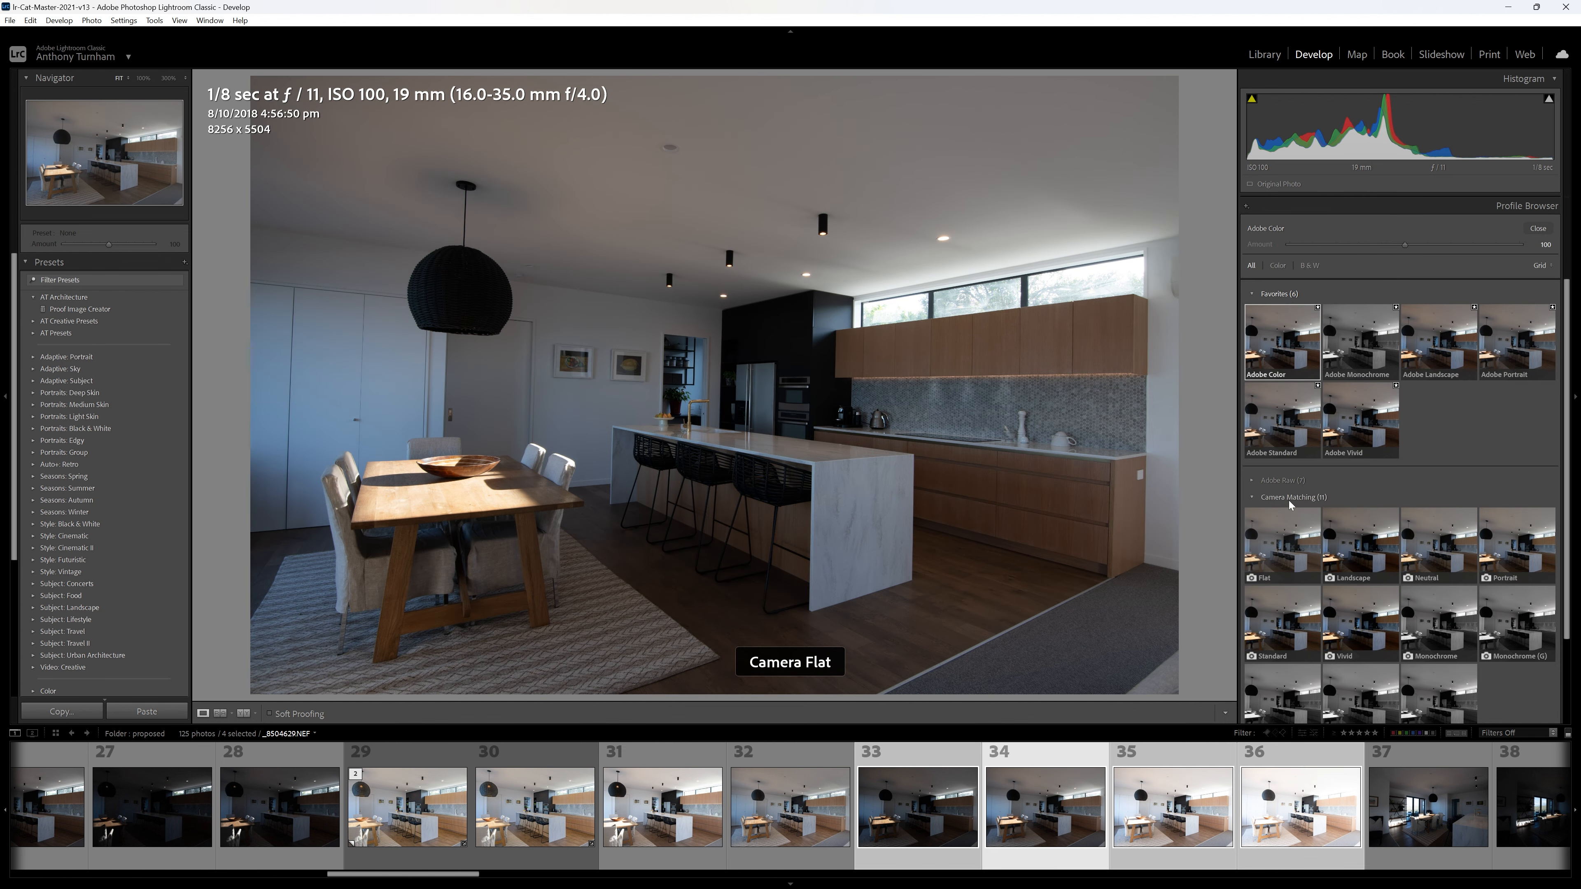
pyautogui.click(1298, 548)
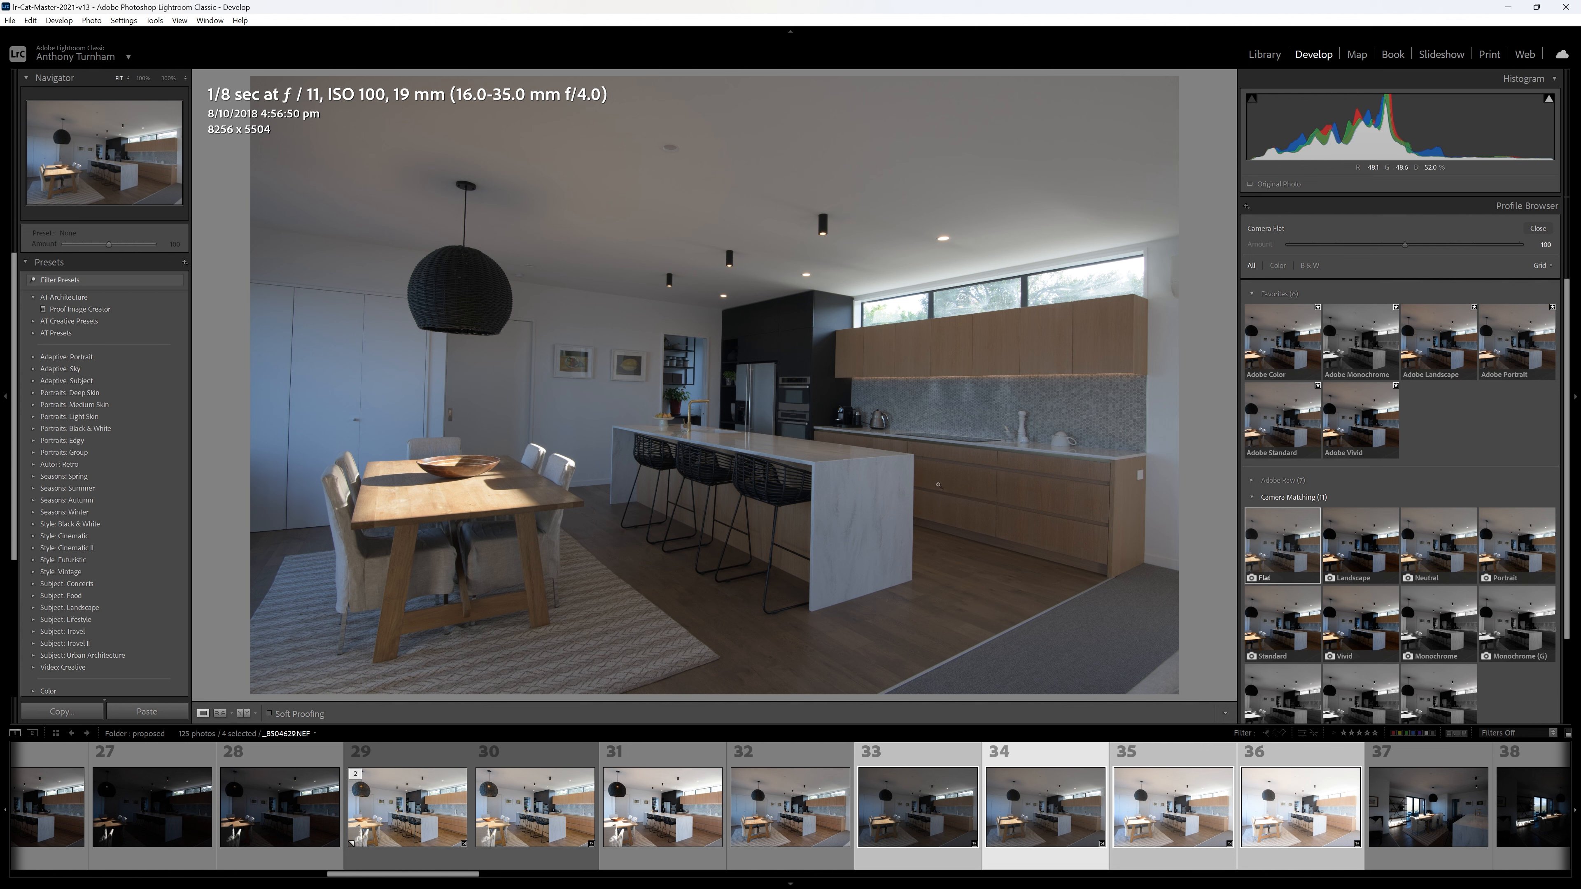
pyautogui.click(1353, 553)
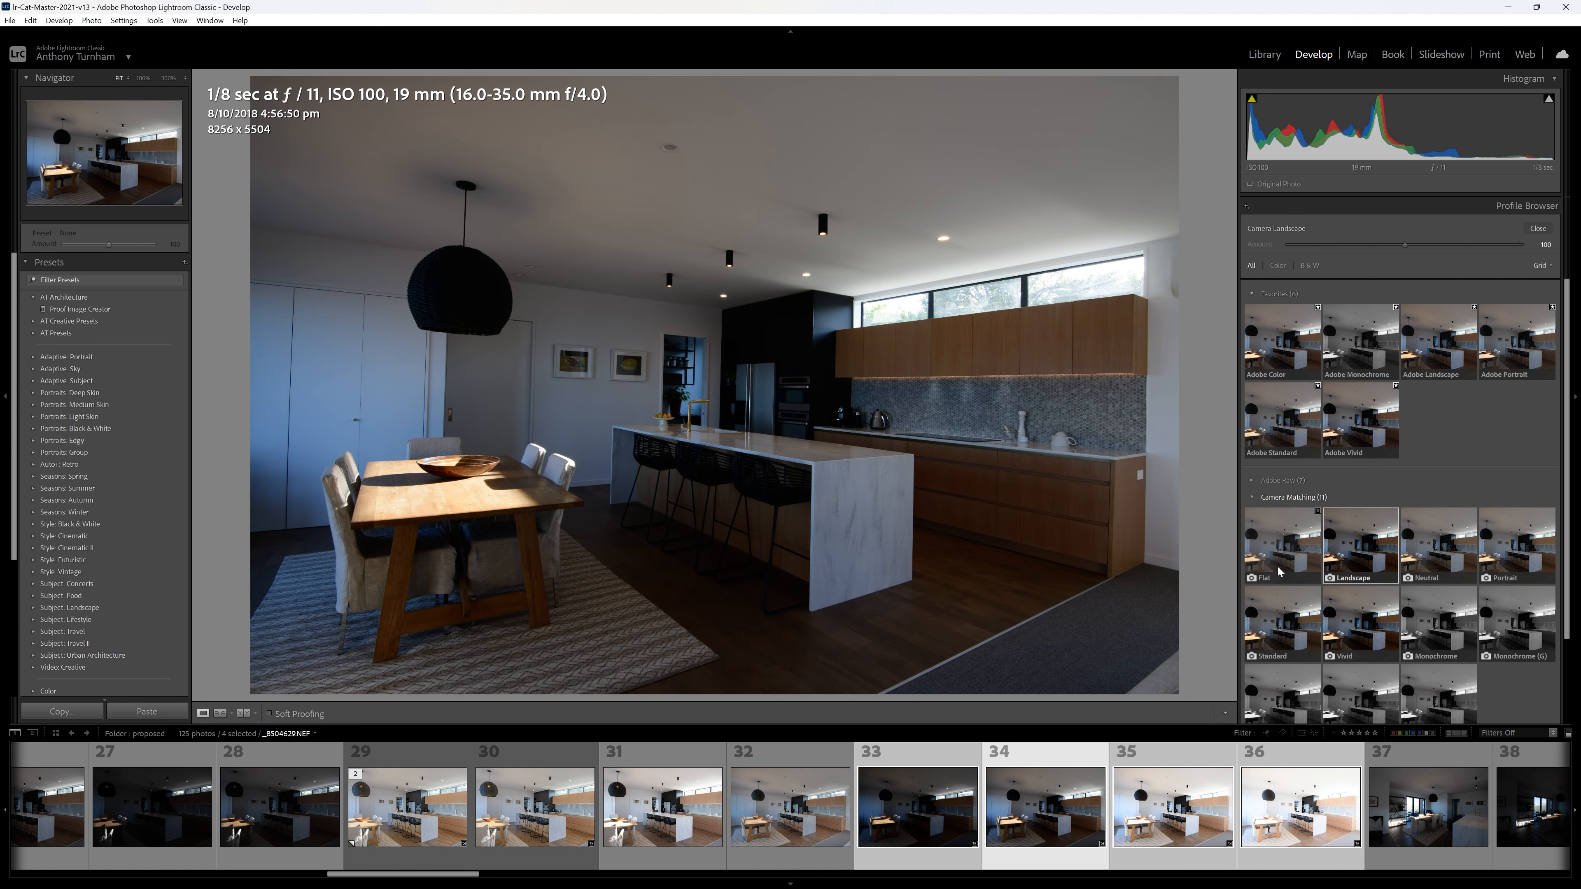
pyautogui.click(1282, 546)
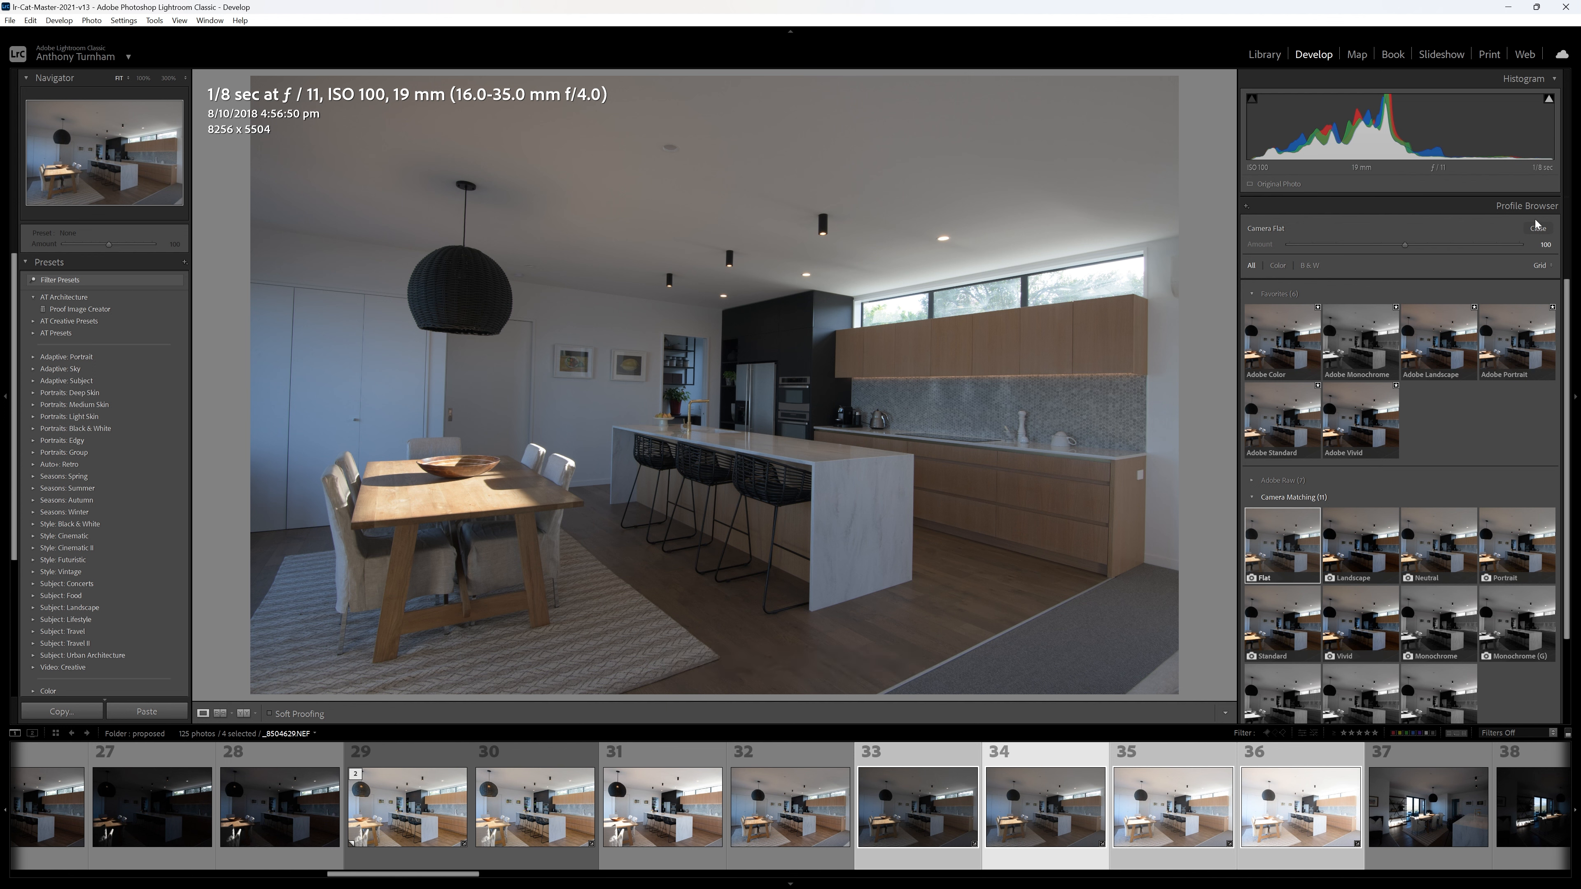
pyautogui.click(1542, 229)
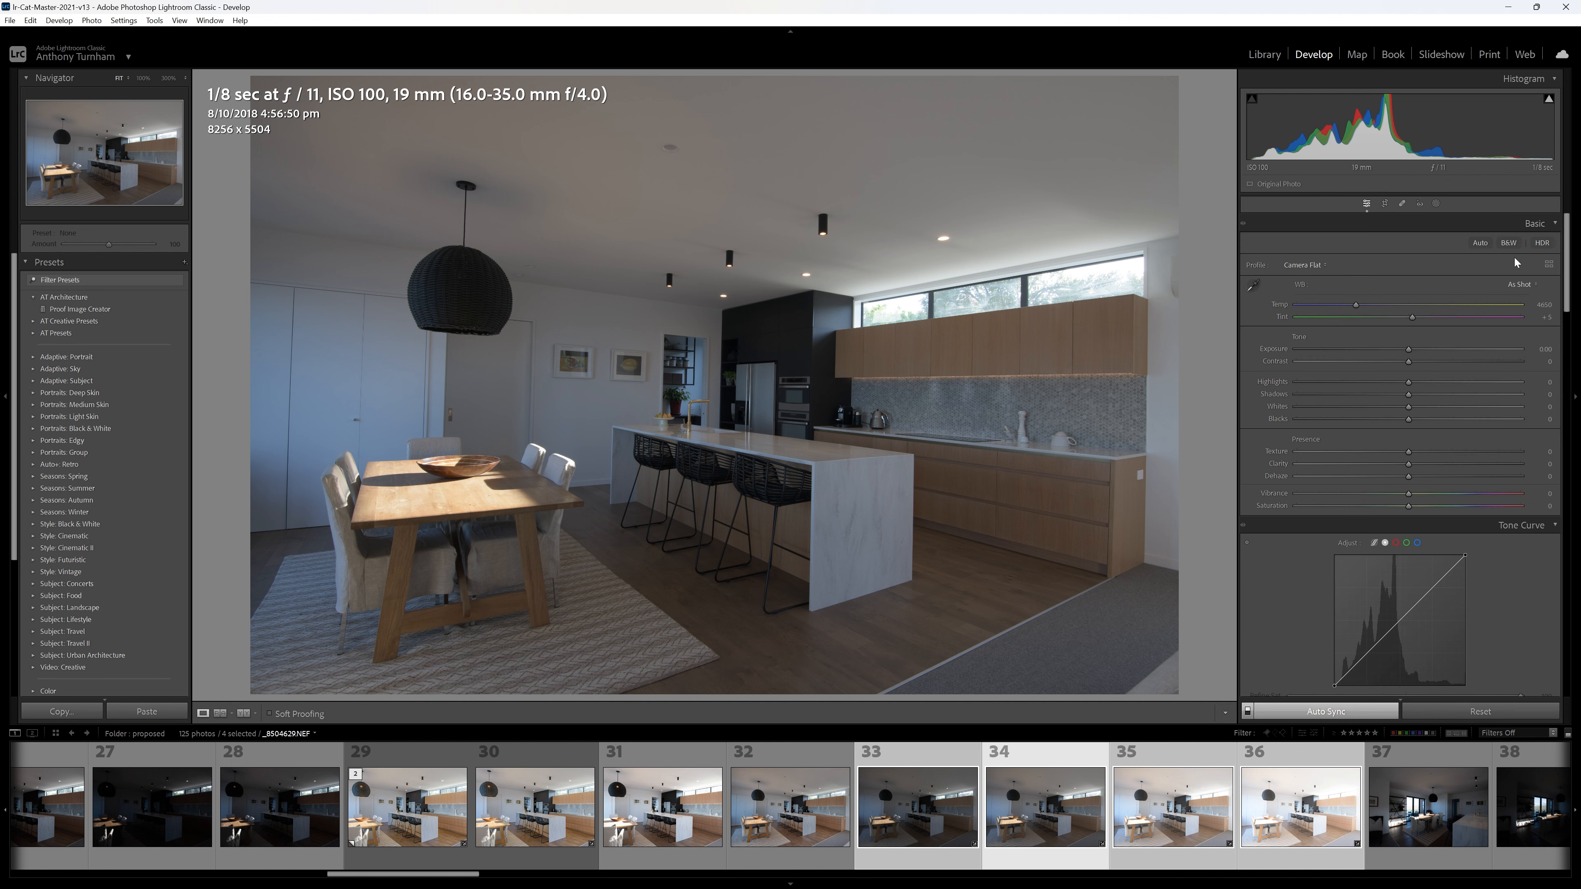
# - Try a slightly lower Exposure on the selected photos and reset it to the default
pyautogui.moveTo(1411, 350)
pyautogui.mouseDown()
pyautogui.moveTo(1424, 350)
pyautogui.moveTo(1403, 351)
pyautogui.mouseUp()
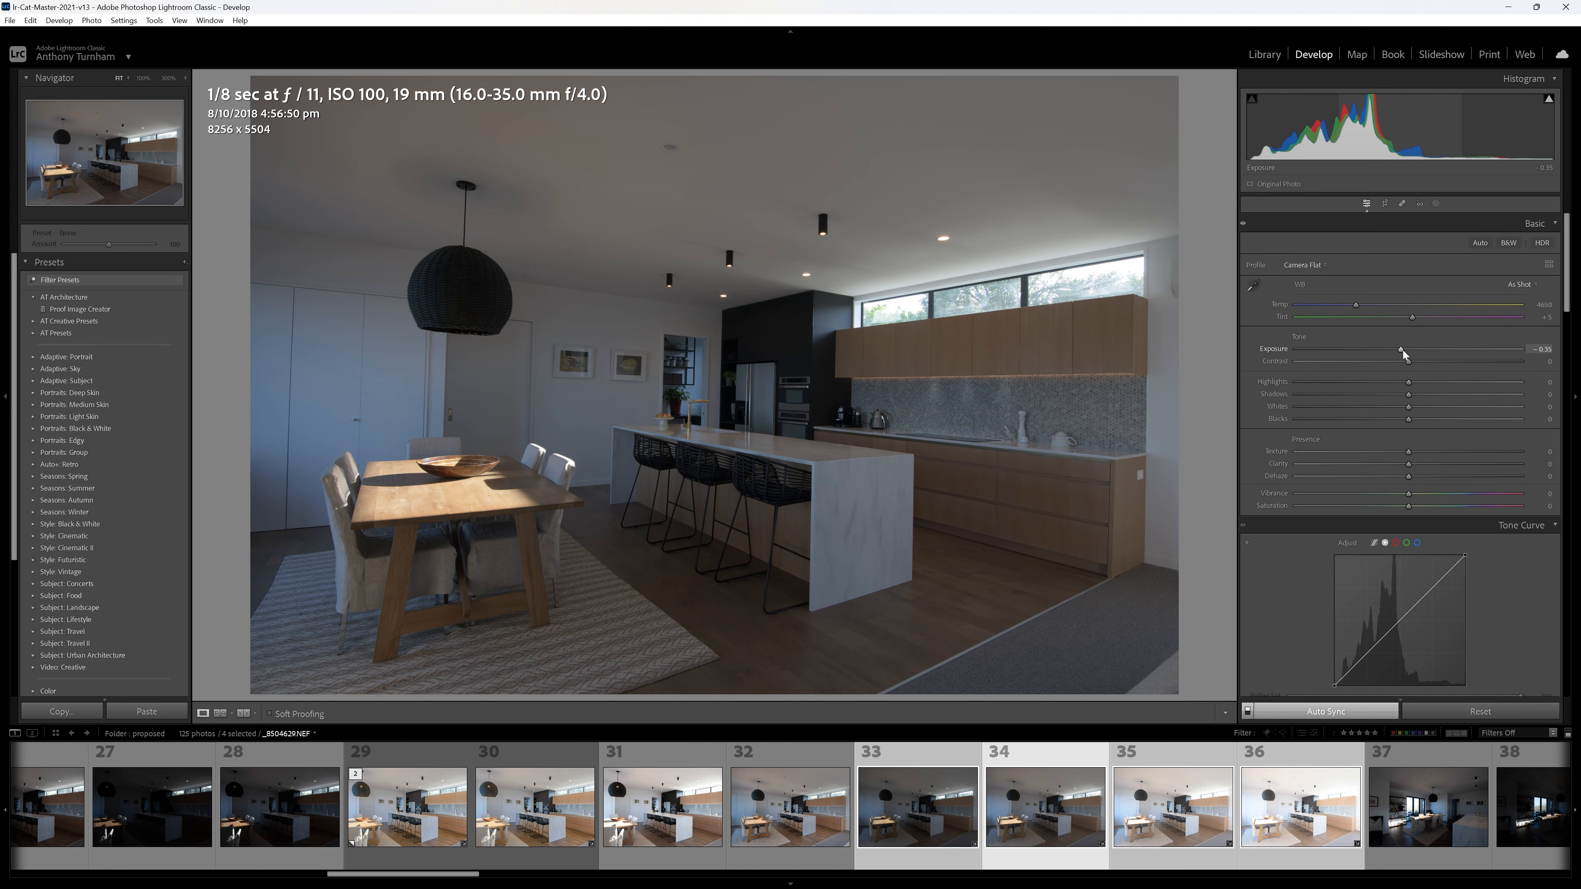
pyautogui.doubleClick(1403, 350)
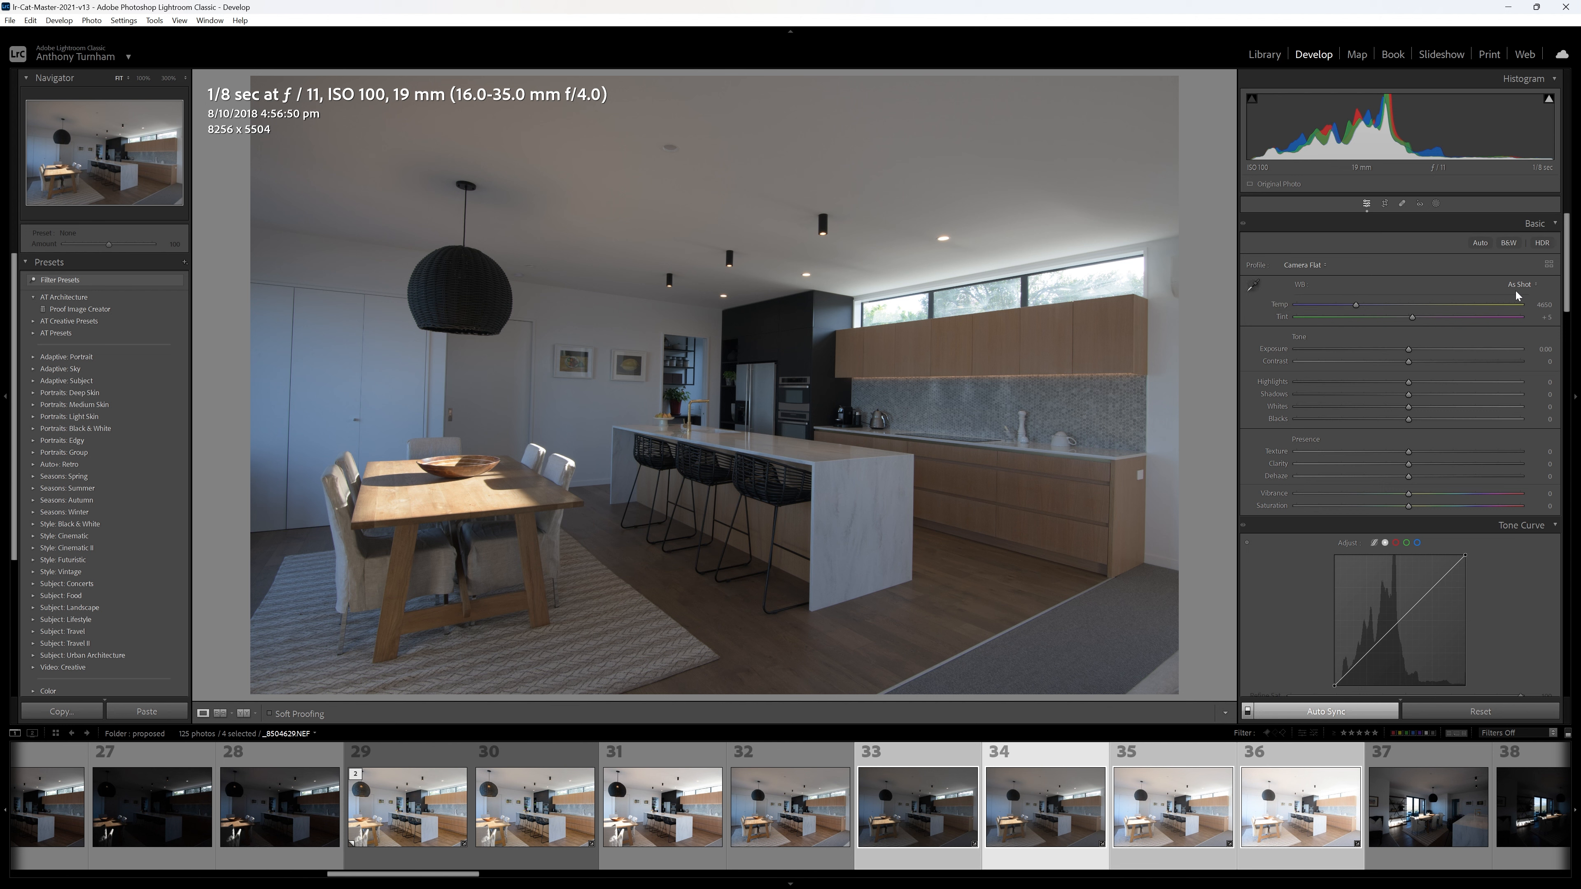
# - Check the white balance of each bracketed exposure and set Temp to 4684 and Tint to +3 for all four
pyautogui.click(928, 805)
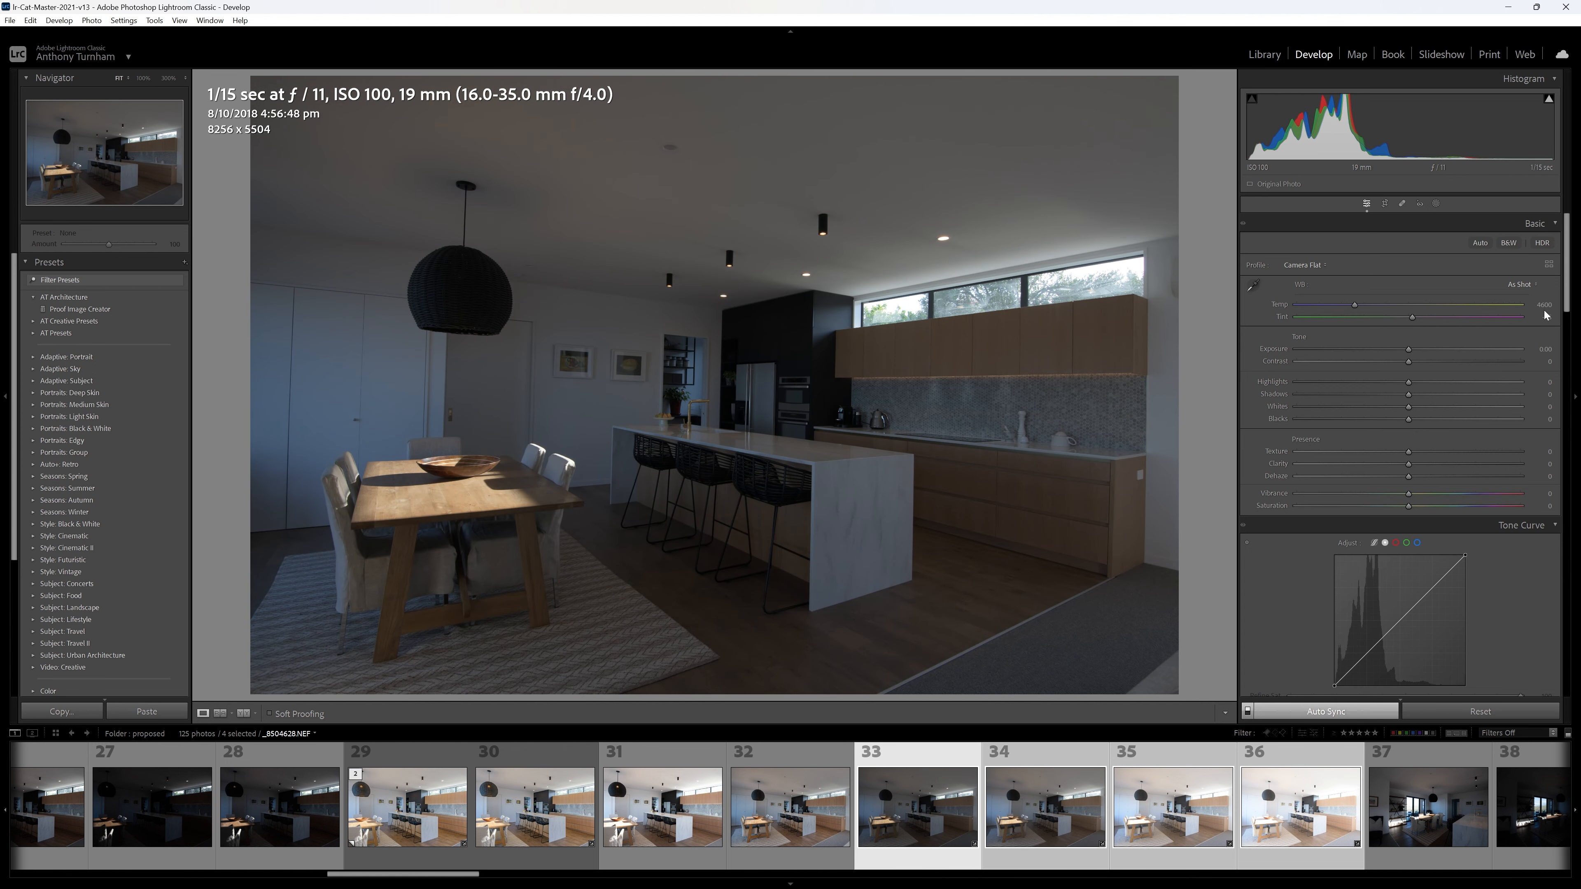
pyautogui.click(1035, 832)
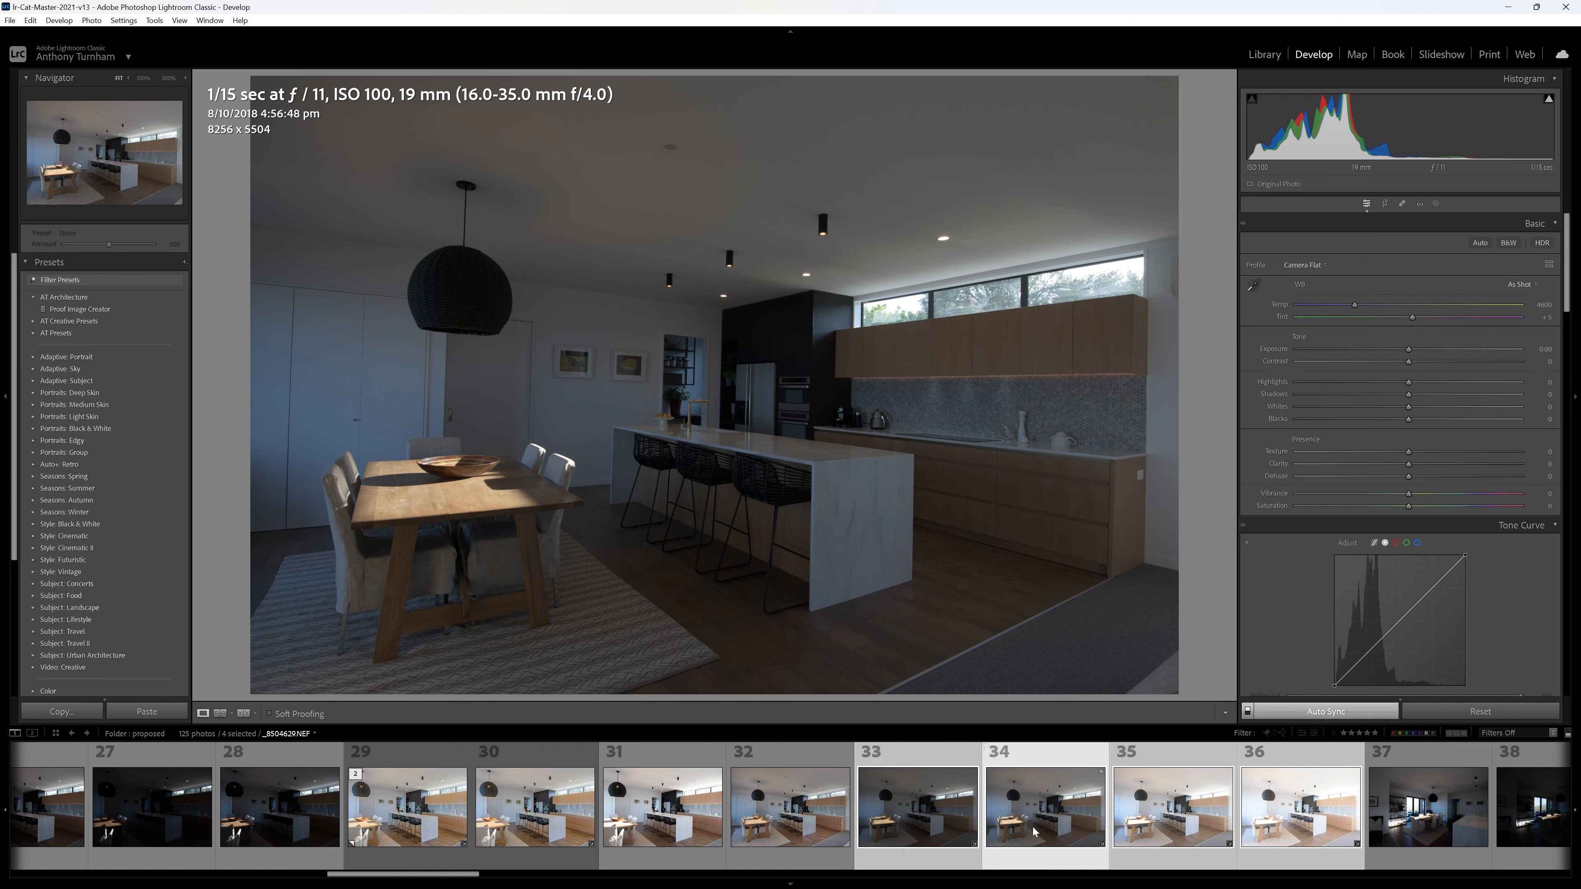
pyautogui.click(1150, 824)
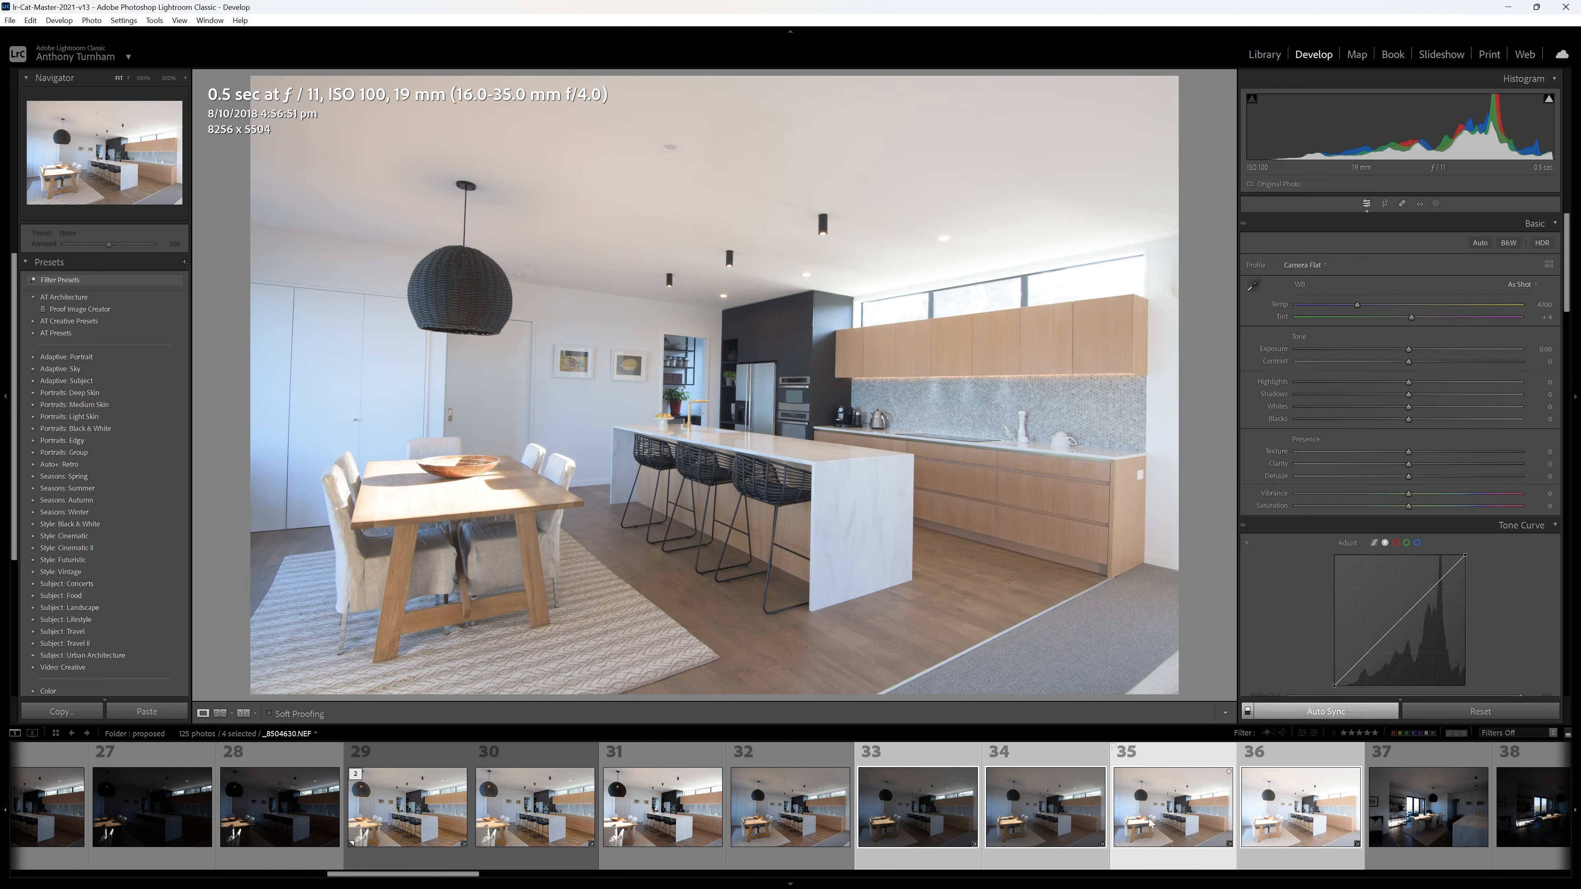
pyautogui.click(1286, 813)
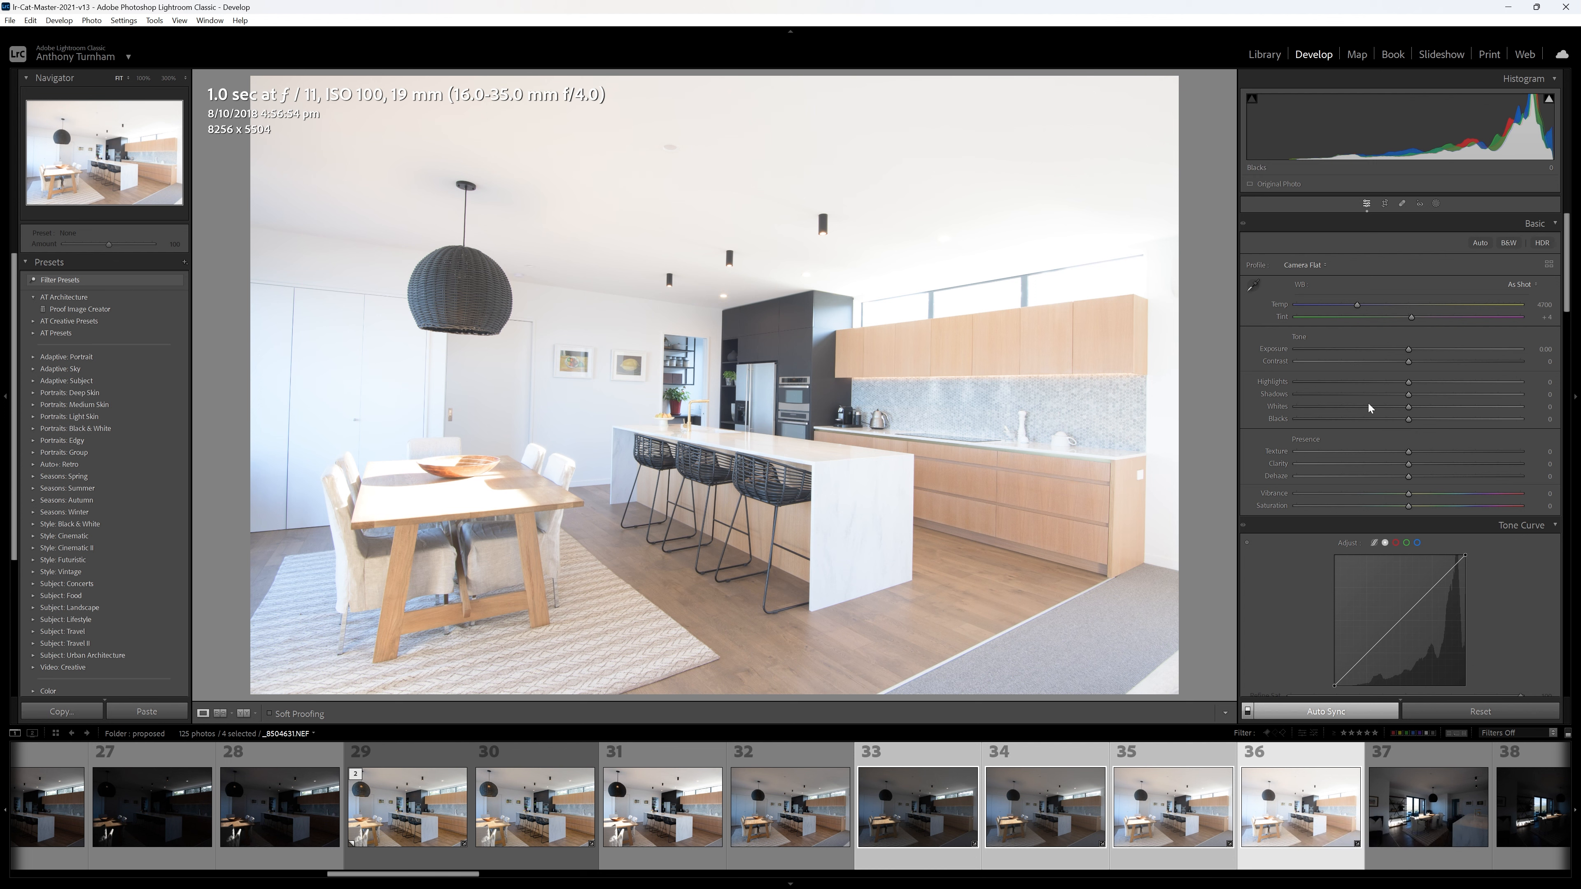
pyautogui.click(1046, 810)
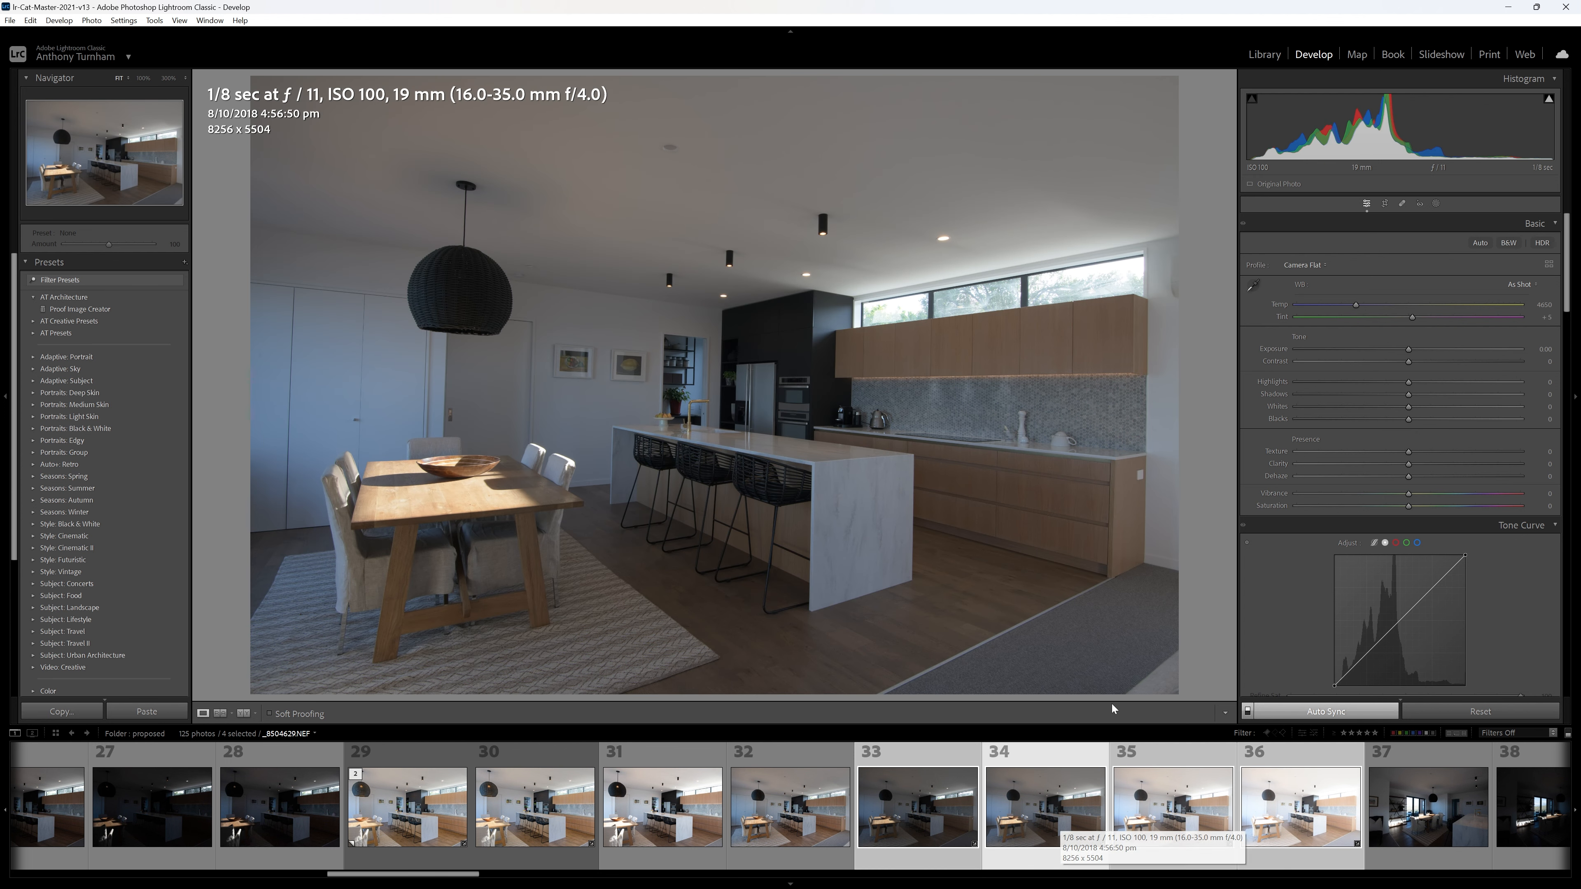
pyautogui.moveTo(1357, 303); pyautogui.dragTo(1359, 306)
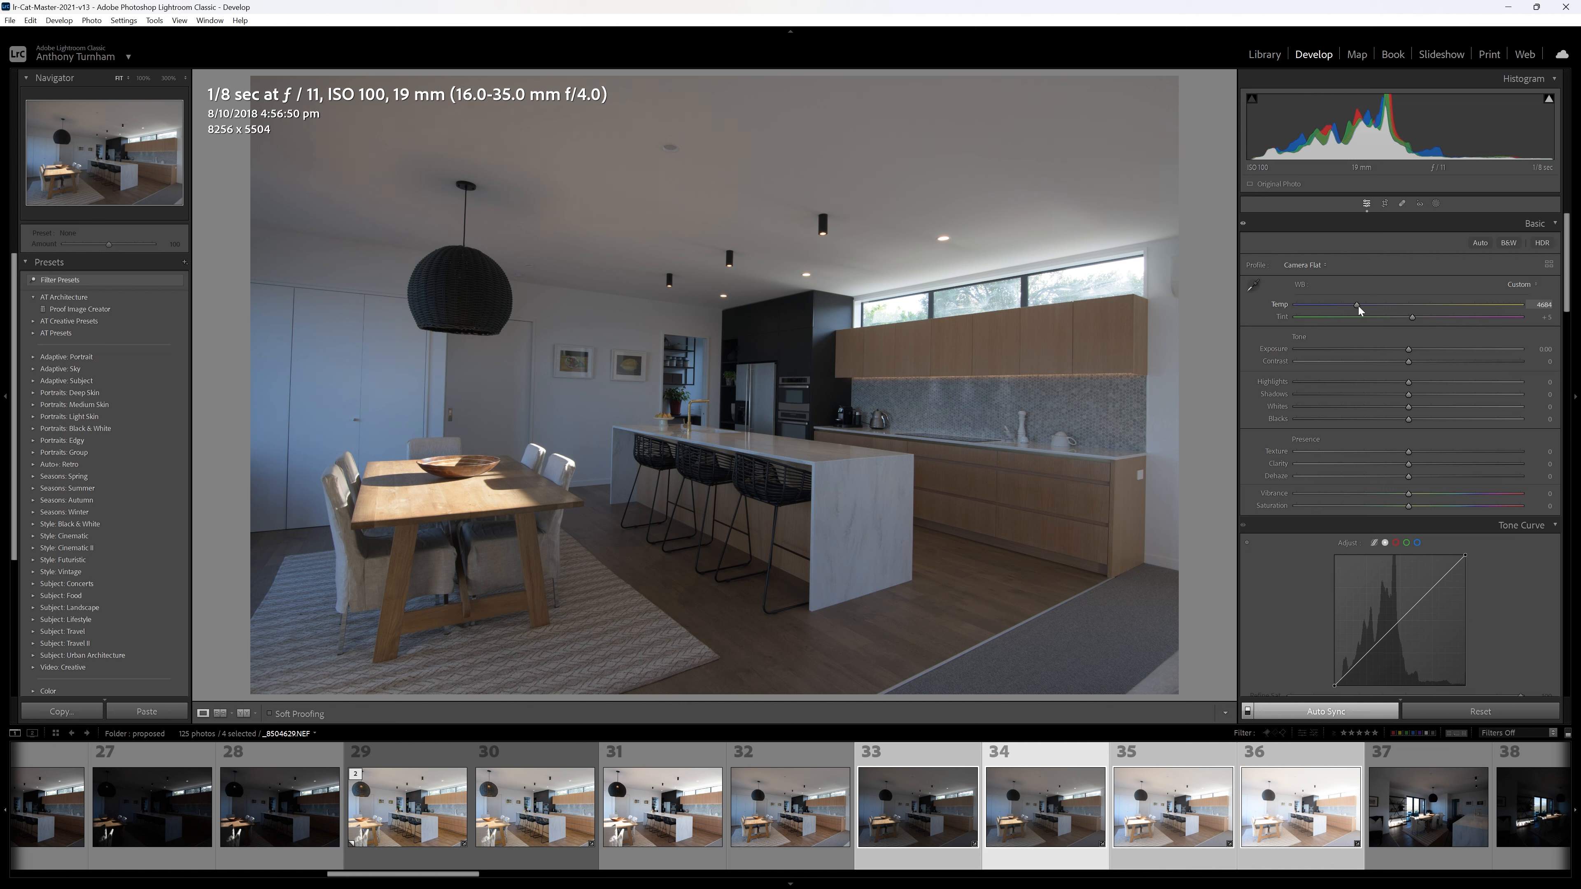
pyautogui.click(1414, 317)
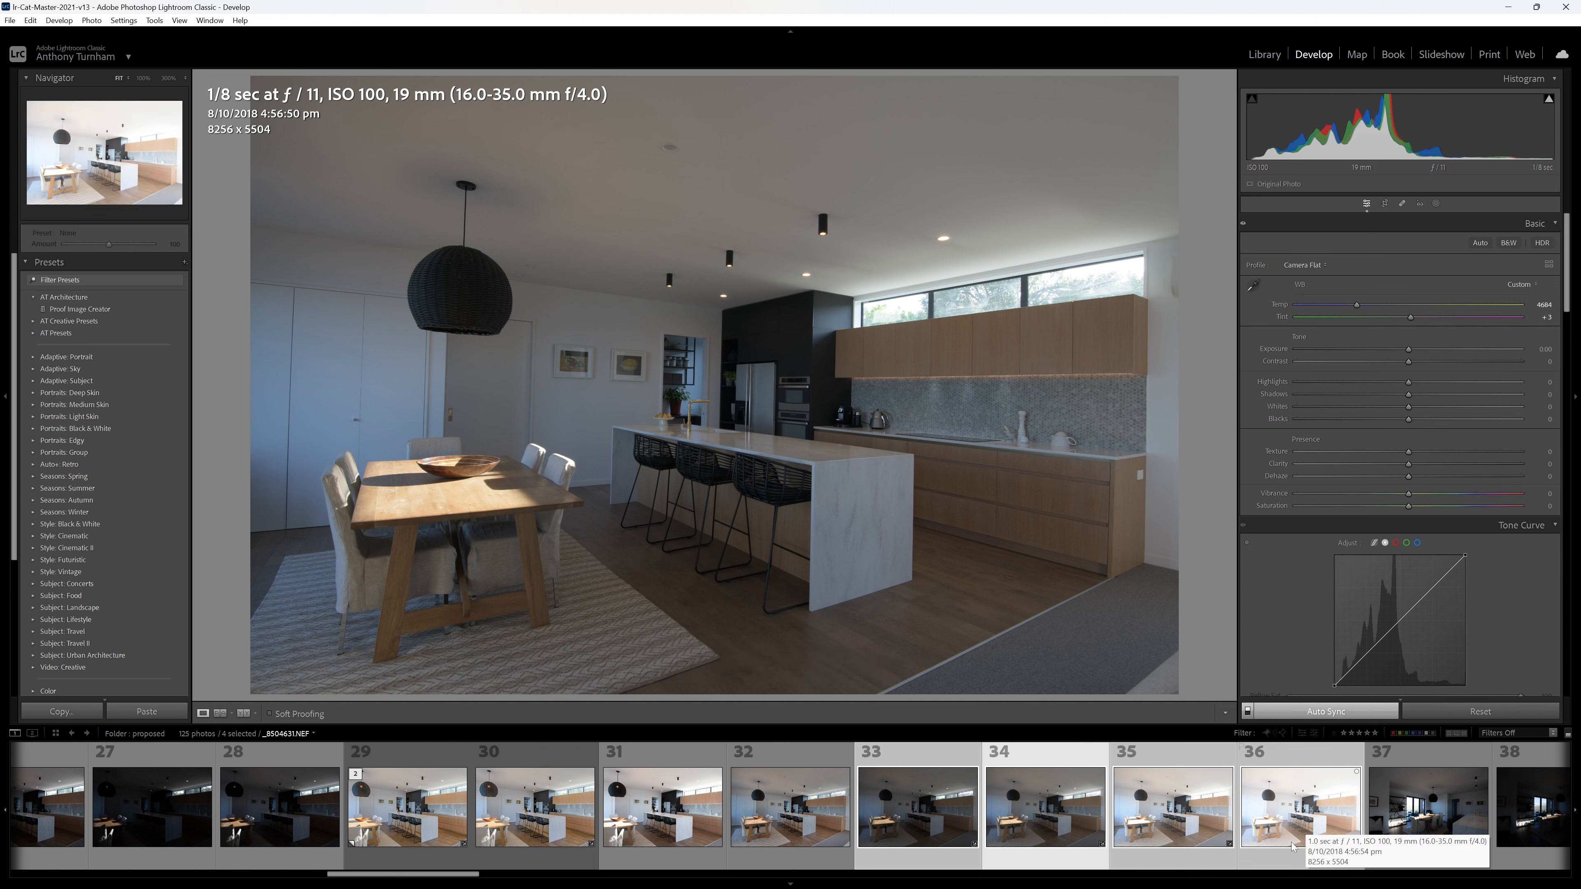
# - Try Highlights at -100, Shadows at +100 and a slightly raised Clarity on the four photos, resetting each slider
pyautogui.moveTo(1408, 383); pyautogui.dragTo(1276, 405)
pyautogui.moveTo(1408, 394); pyautogui.dragTo(1527, 397)
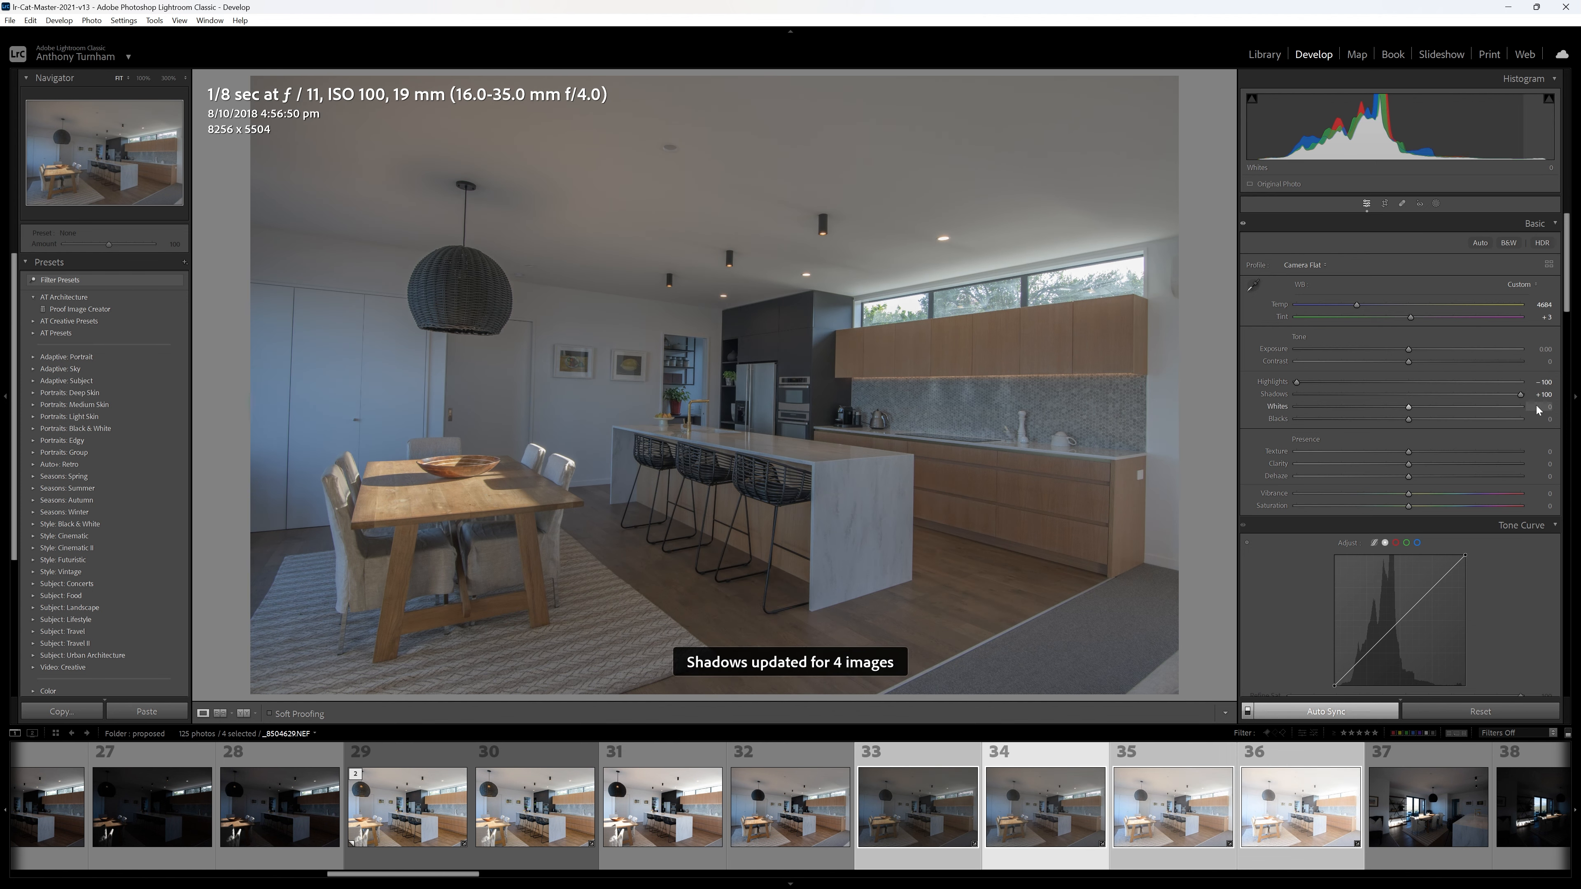
pyautogui.doubleClick(1520, 397)
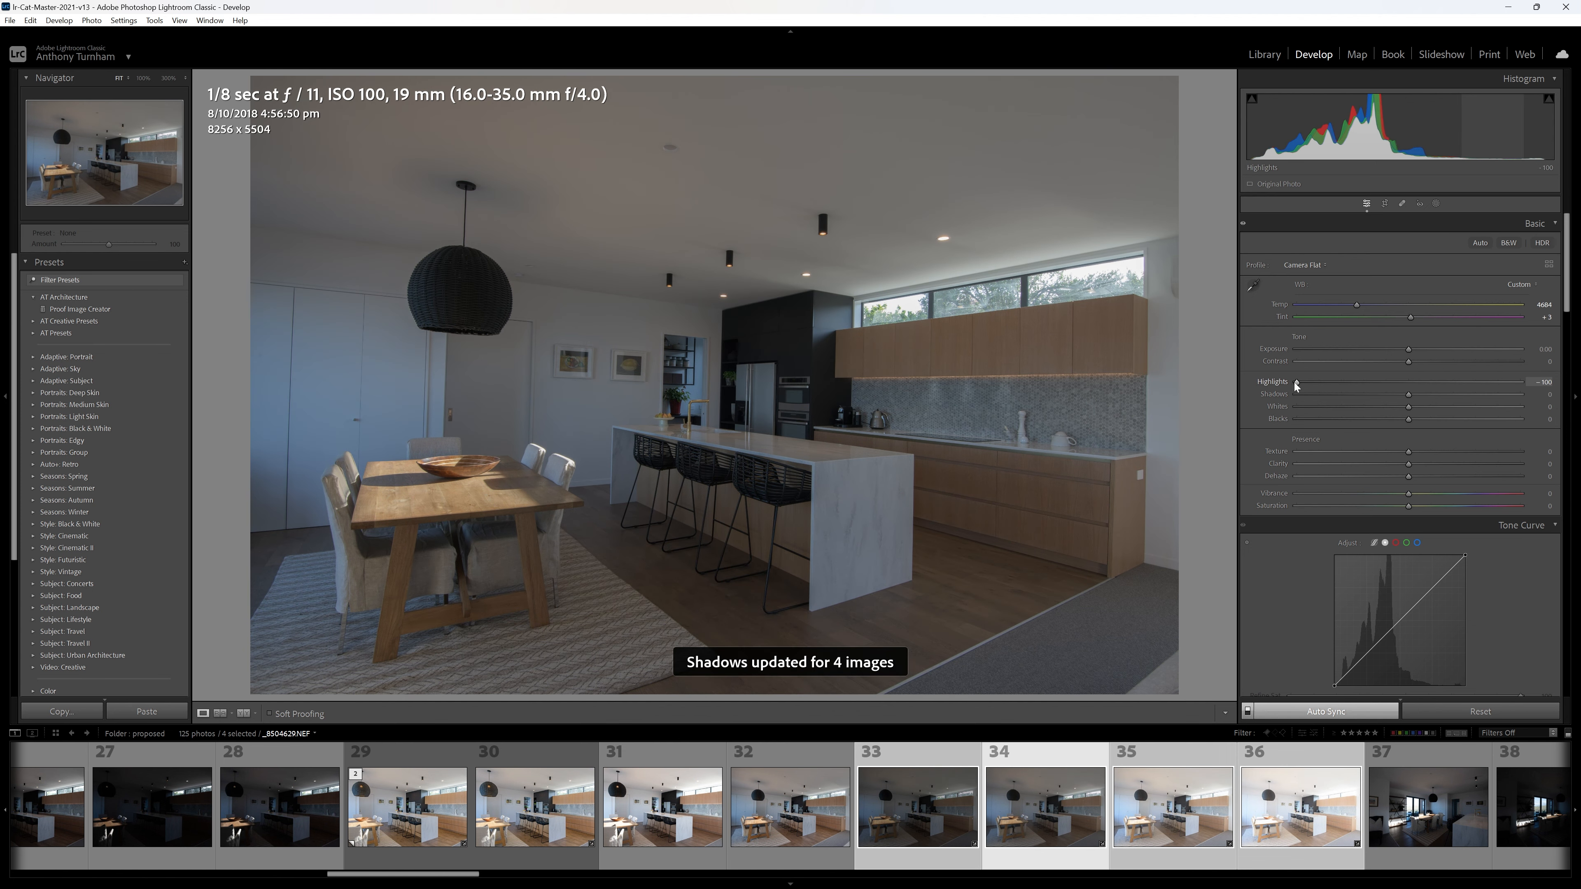
pyautogui.doubleClick(1300, 385)
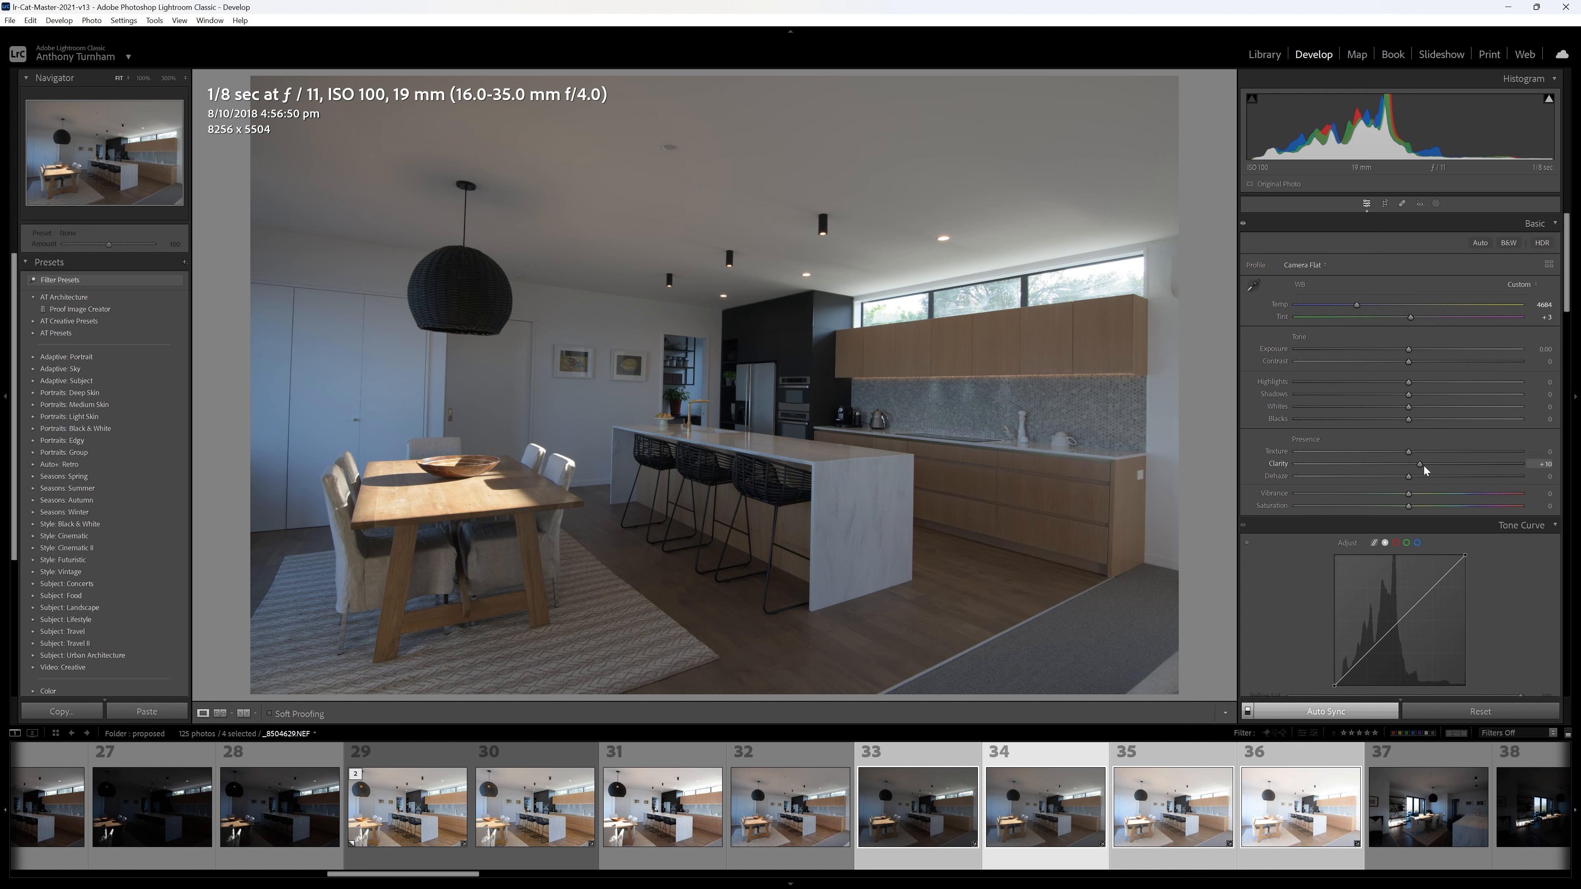
pyautogui.doubleClick(1439, 467)
# - Review the Luminar Neo edit in frame 32, reselect the four exposures, and enable Remove Chromatic Aberration and Profile Corrections for them
pyautogui.click(809, 808)
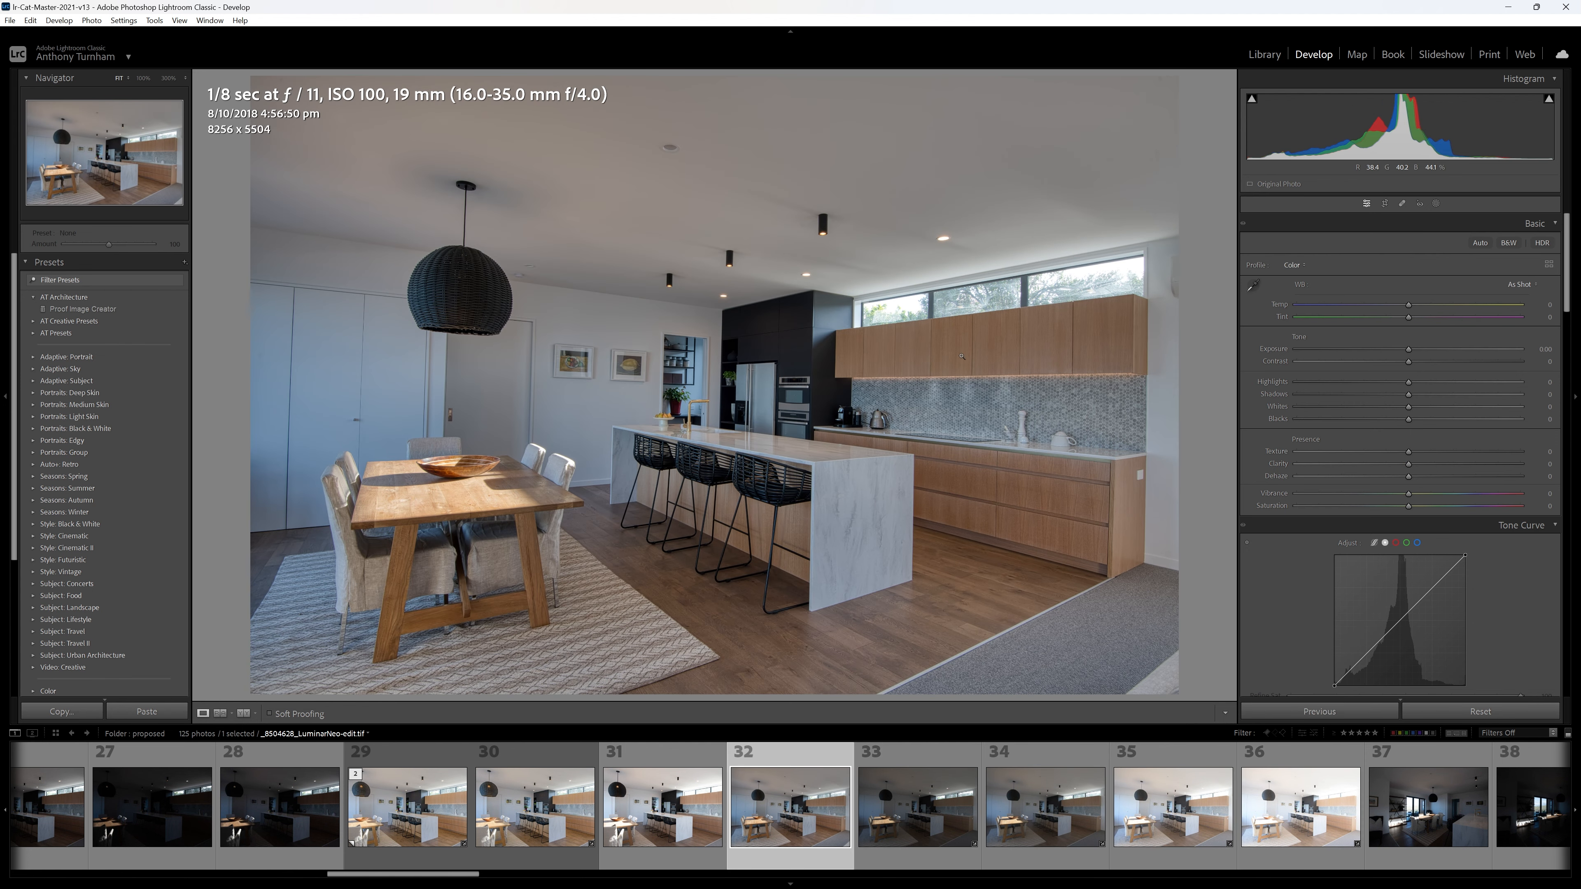
pyautogui.click(933, 808)
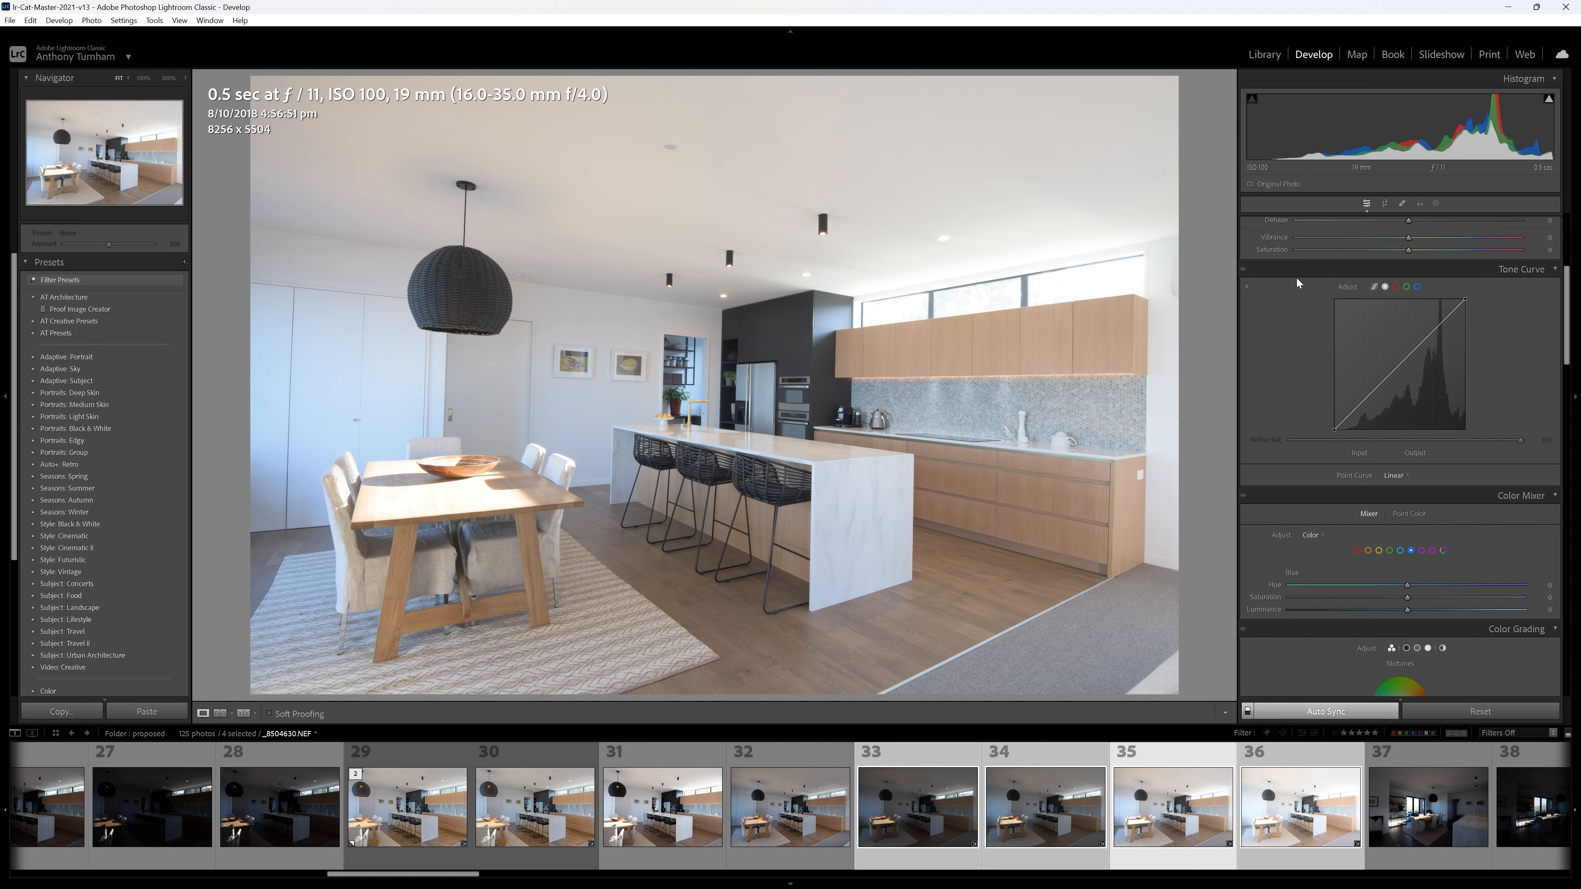
pyautogui.click(1303, 274)
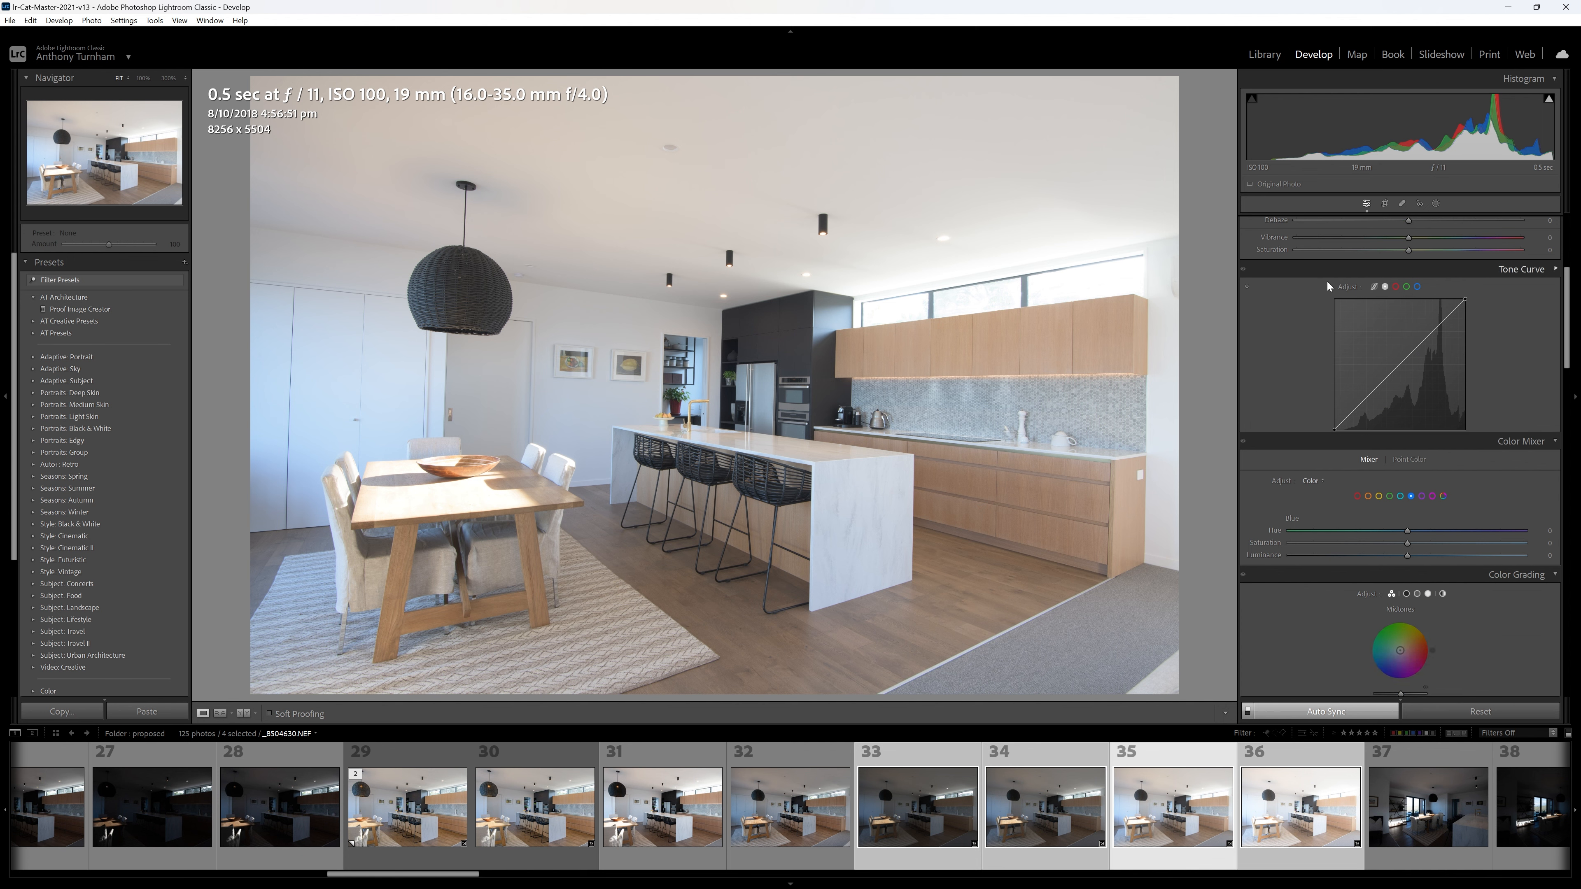
pyautogui.click(1403, 288)
pyautogui.click(1469, 306)
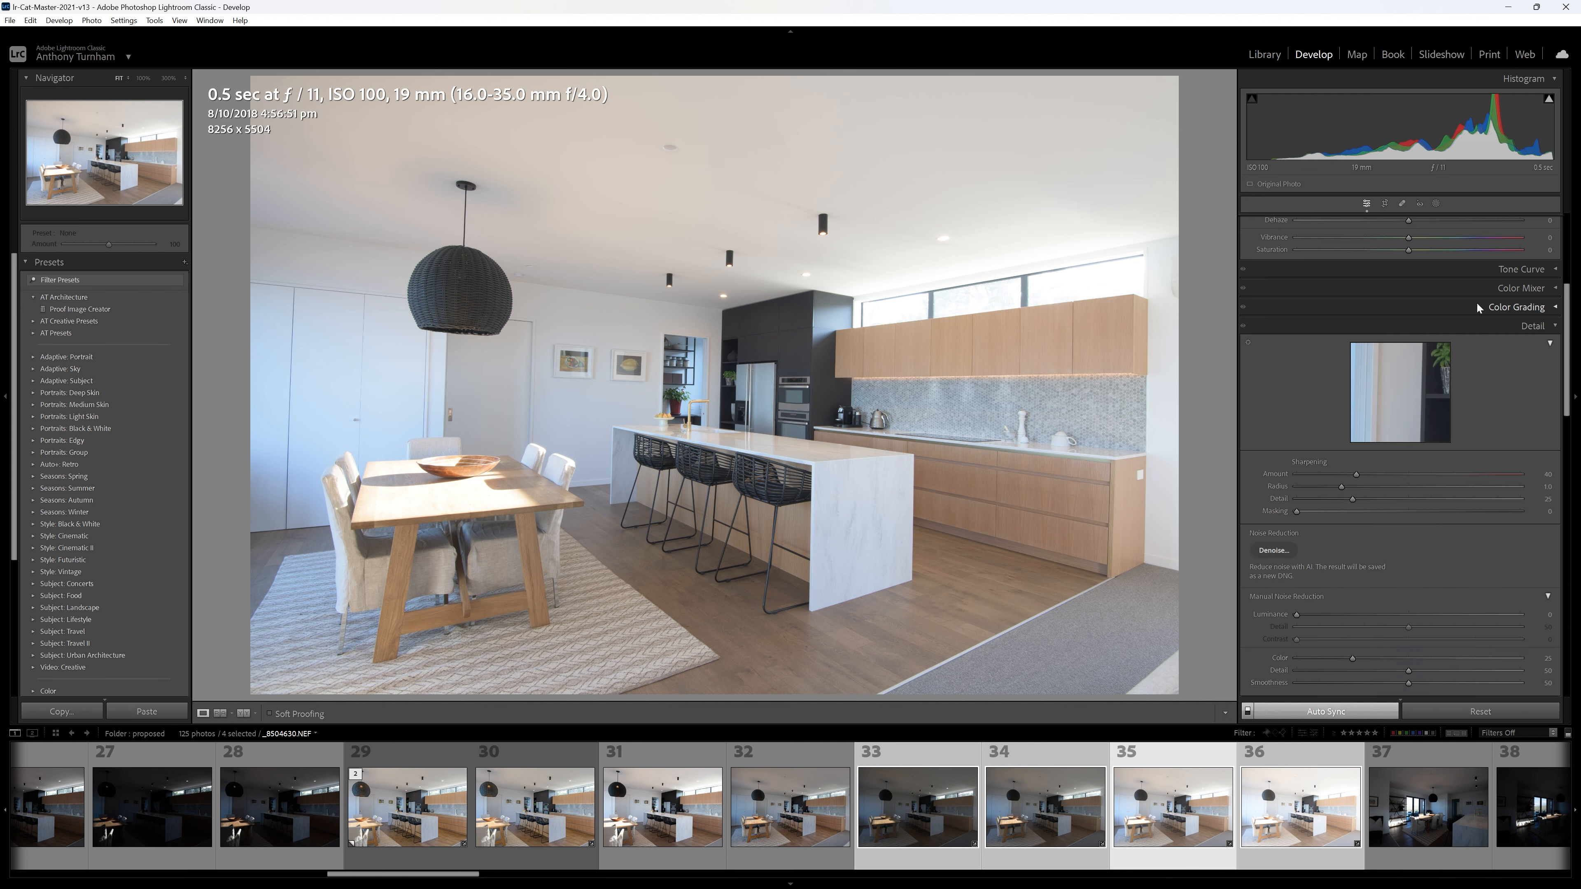
pyautogui.click(1478, 325)
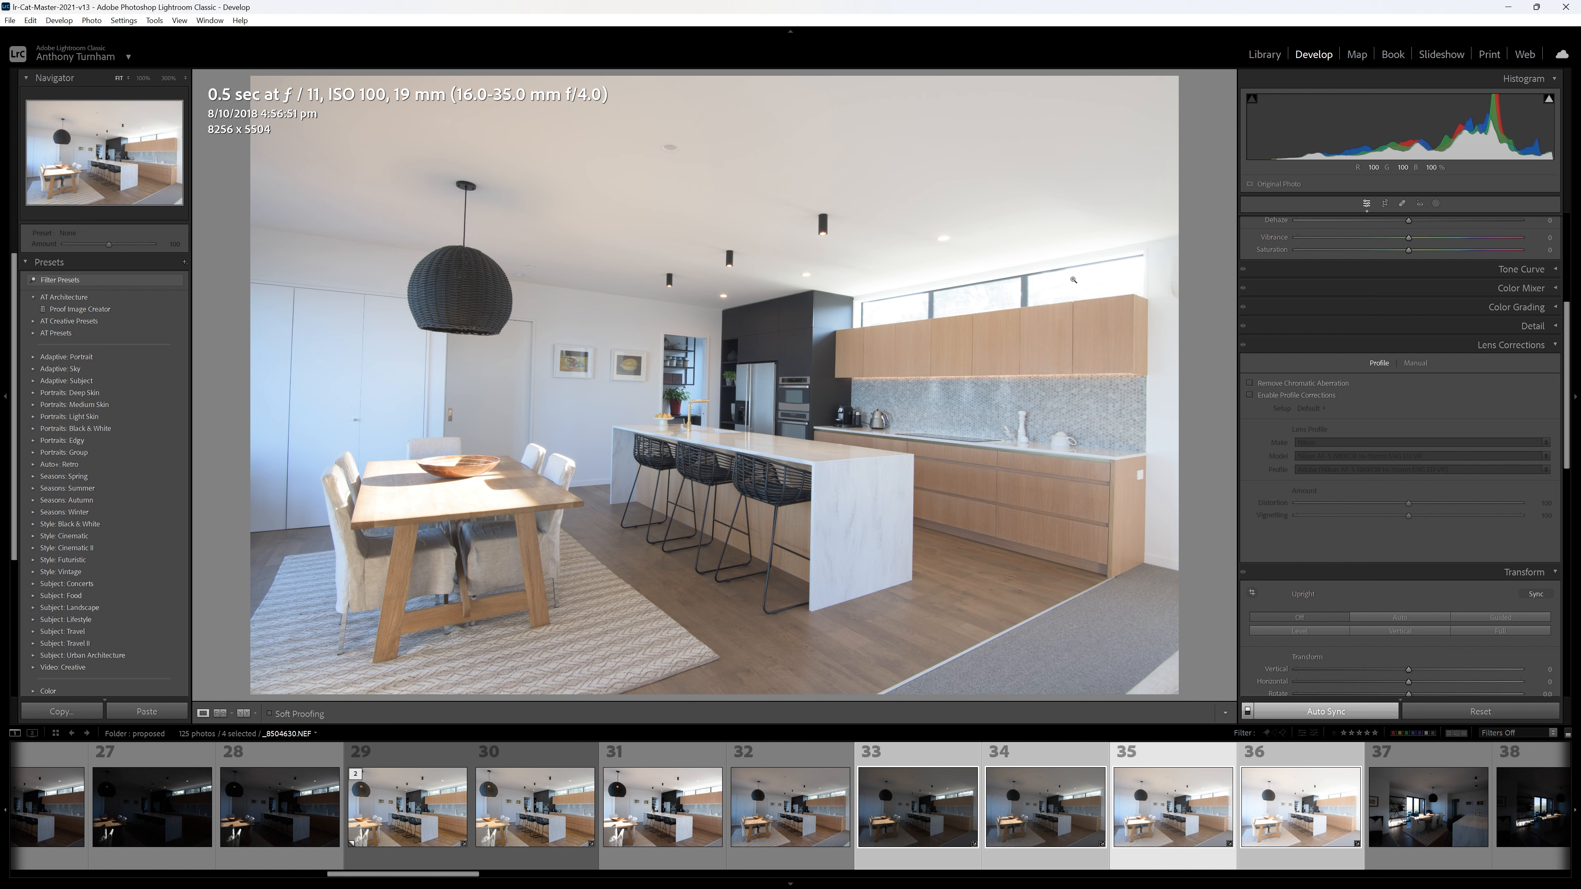
pyautogui.click(1300, 383)
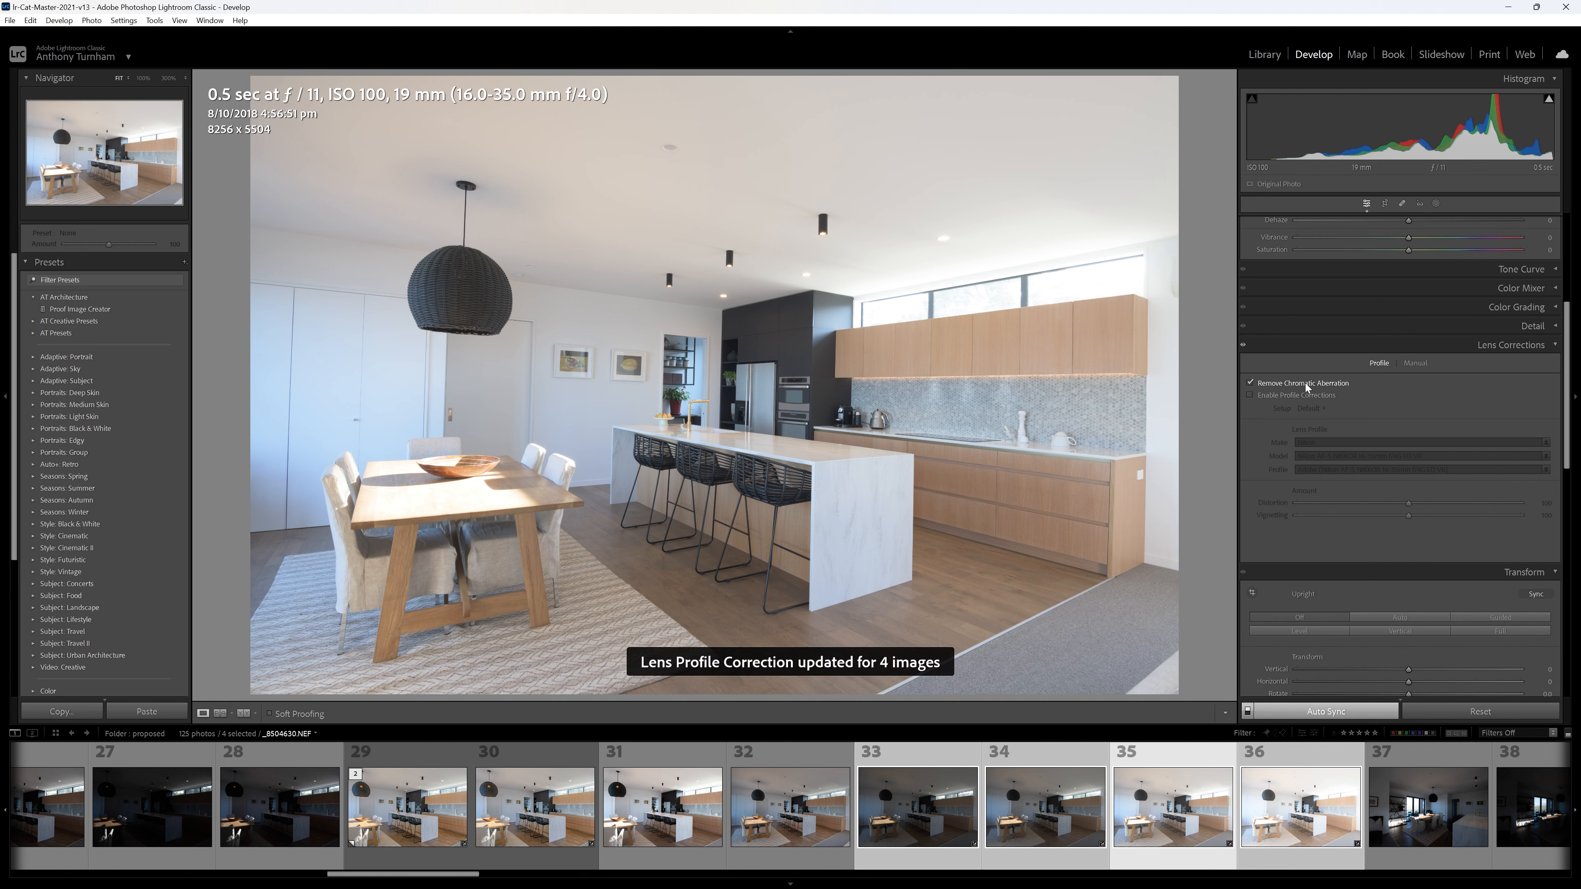
pyautogui.click(1276, 397)
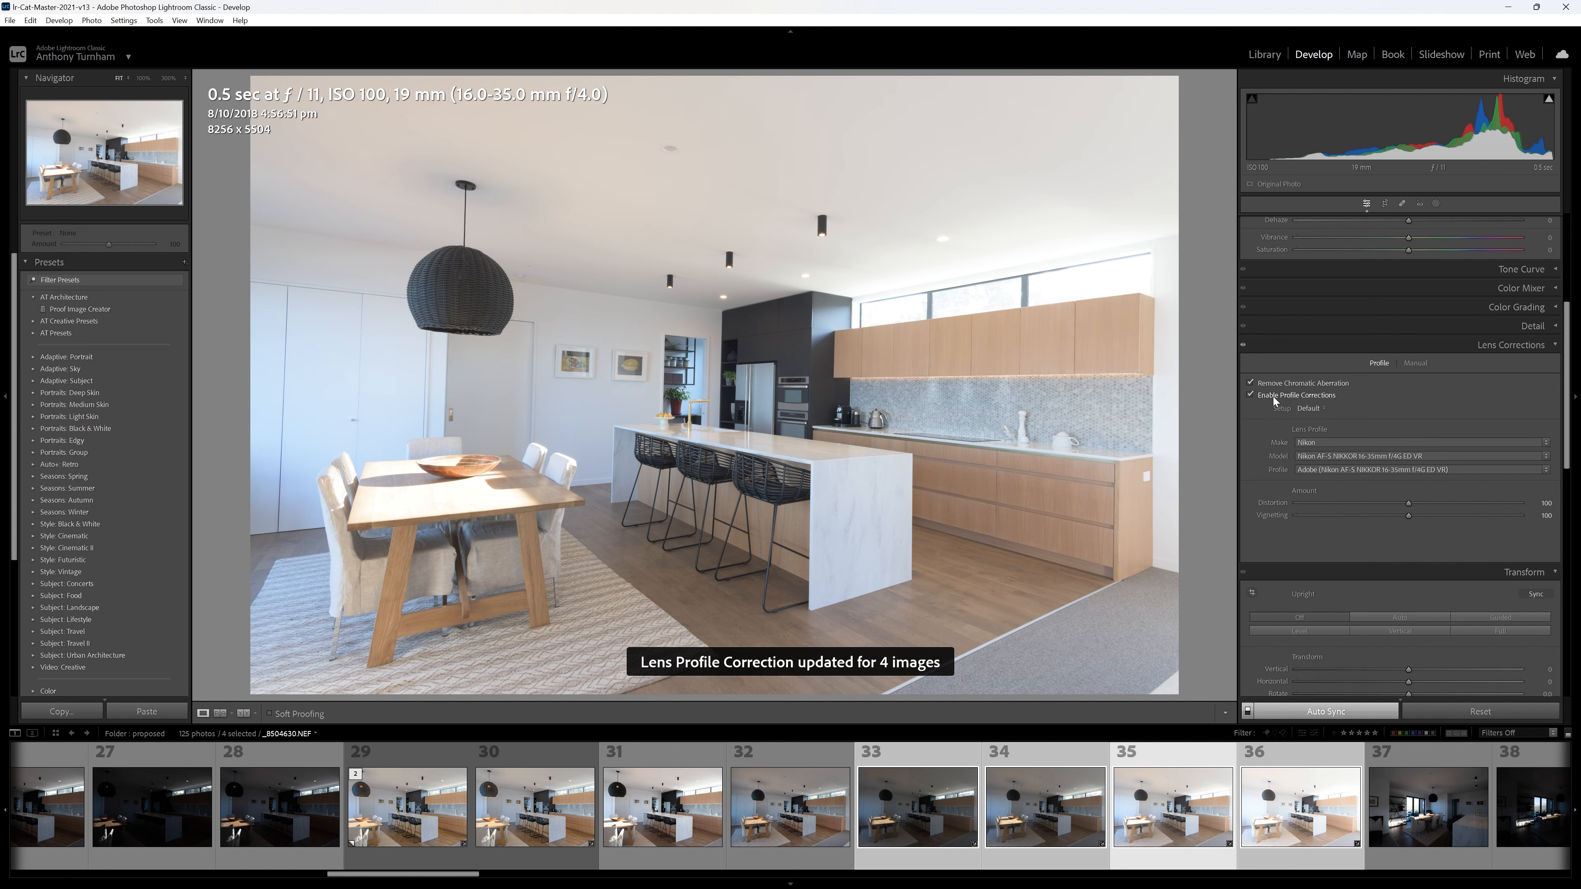
# - Toggle Profile Corrections off and on for the four exposures to compare the lens distortion
pyautogui.click(1275, 397)
pyautogui.click(1275, 398)
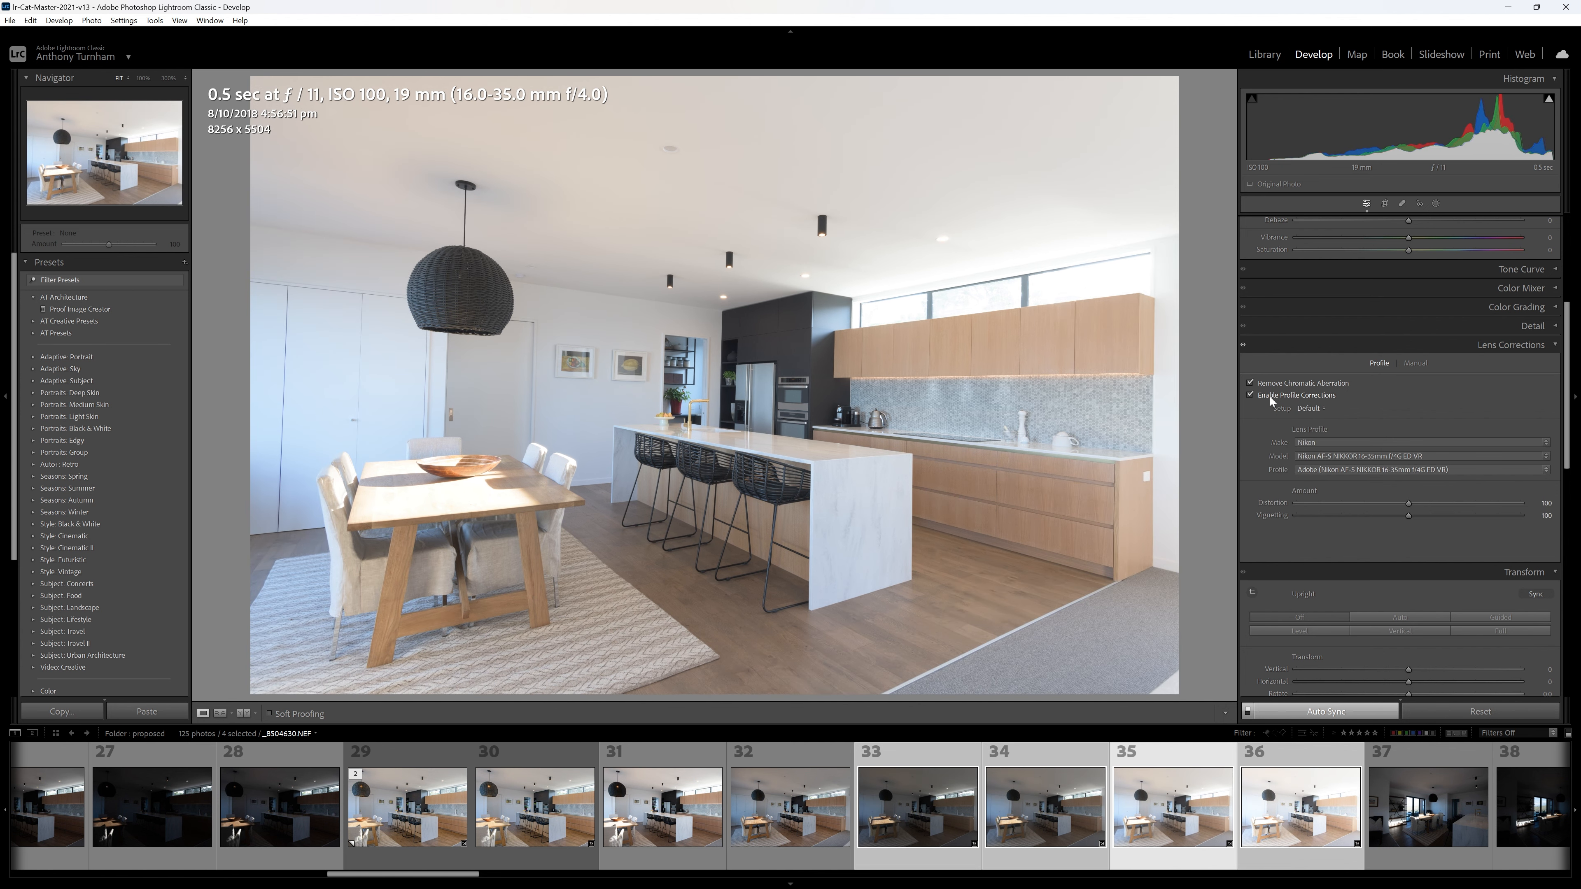
pyautogui.click(1270, 397)
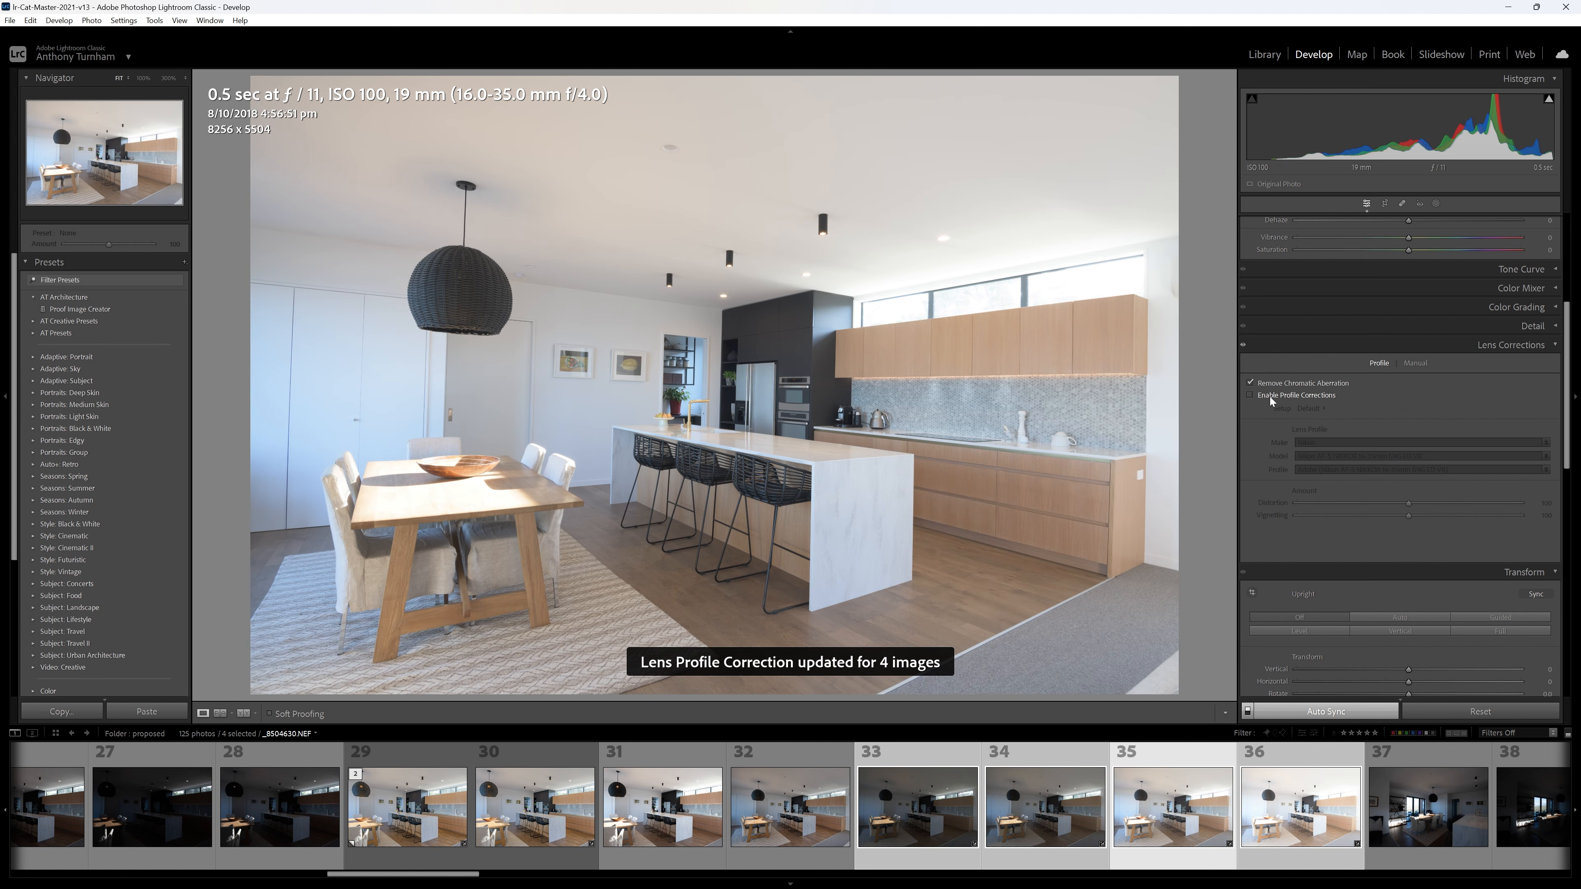
pyautogui.click(1270, 397)
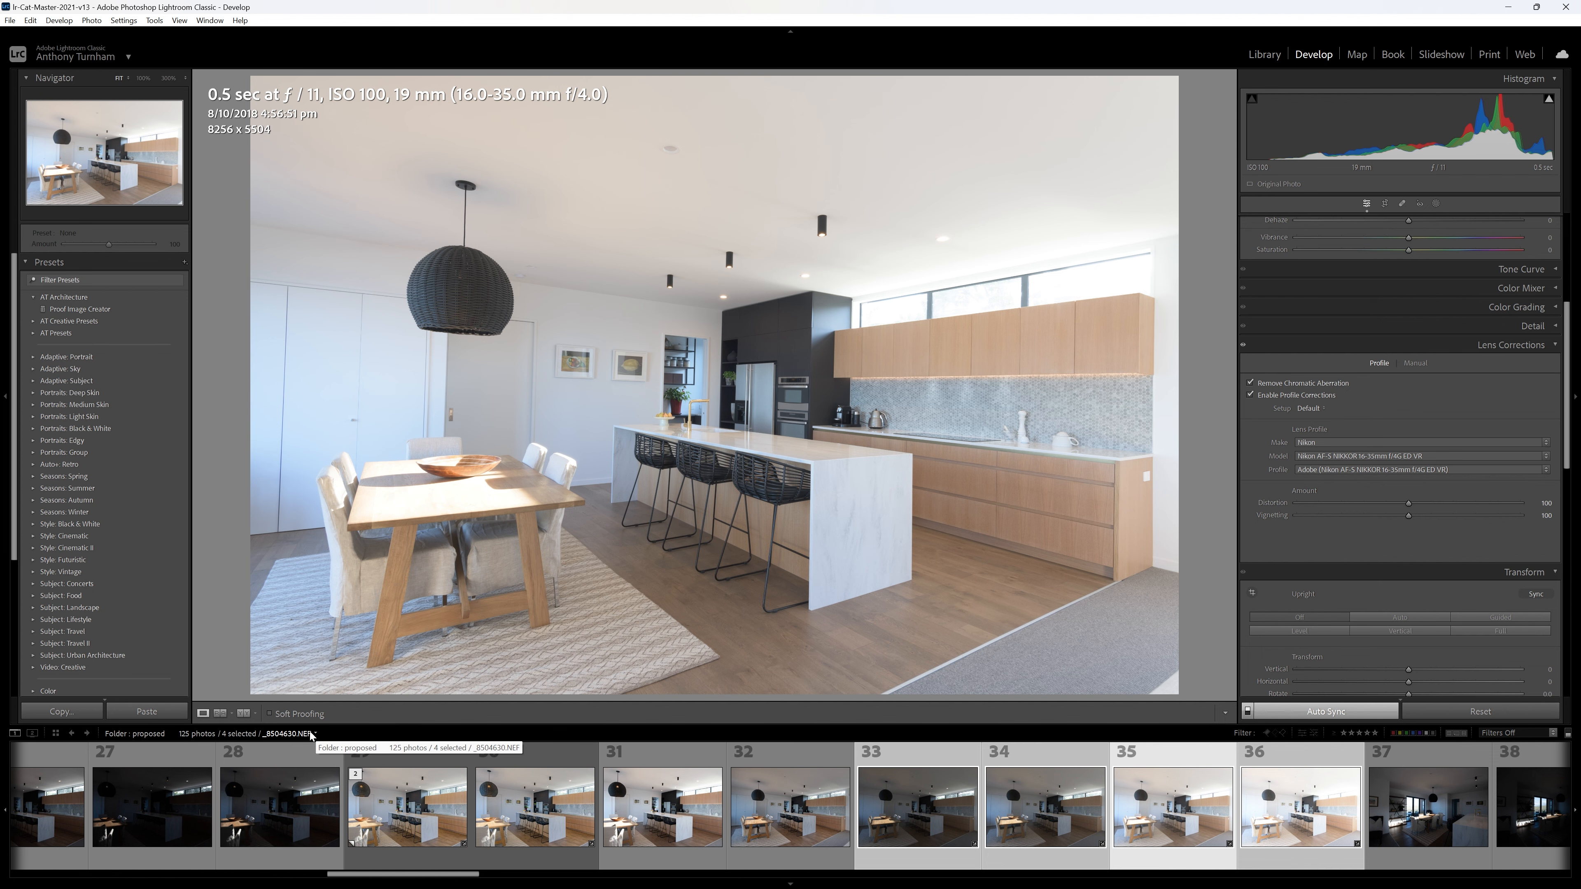
# - Try Remove Chromatic Aberration and Profile Corrections on the Luminar Neo edit in frame 32, and turn both off again
pyautogui.click(834, 799)
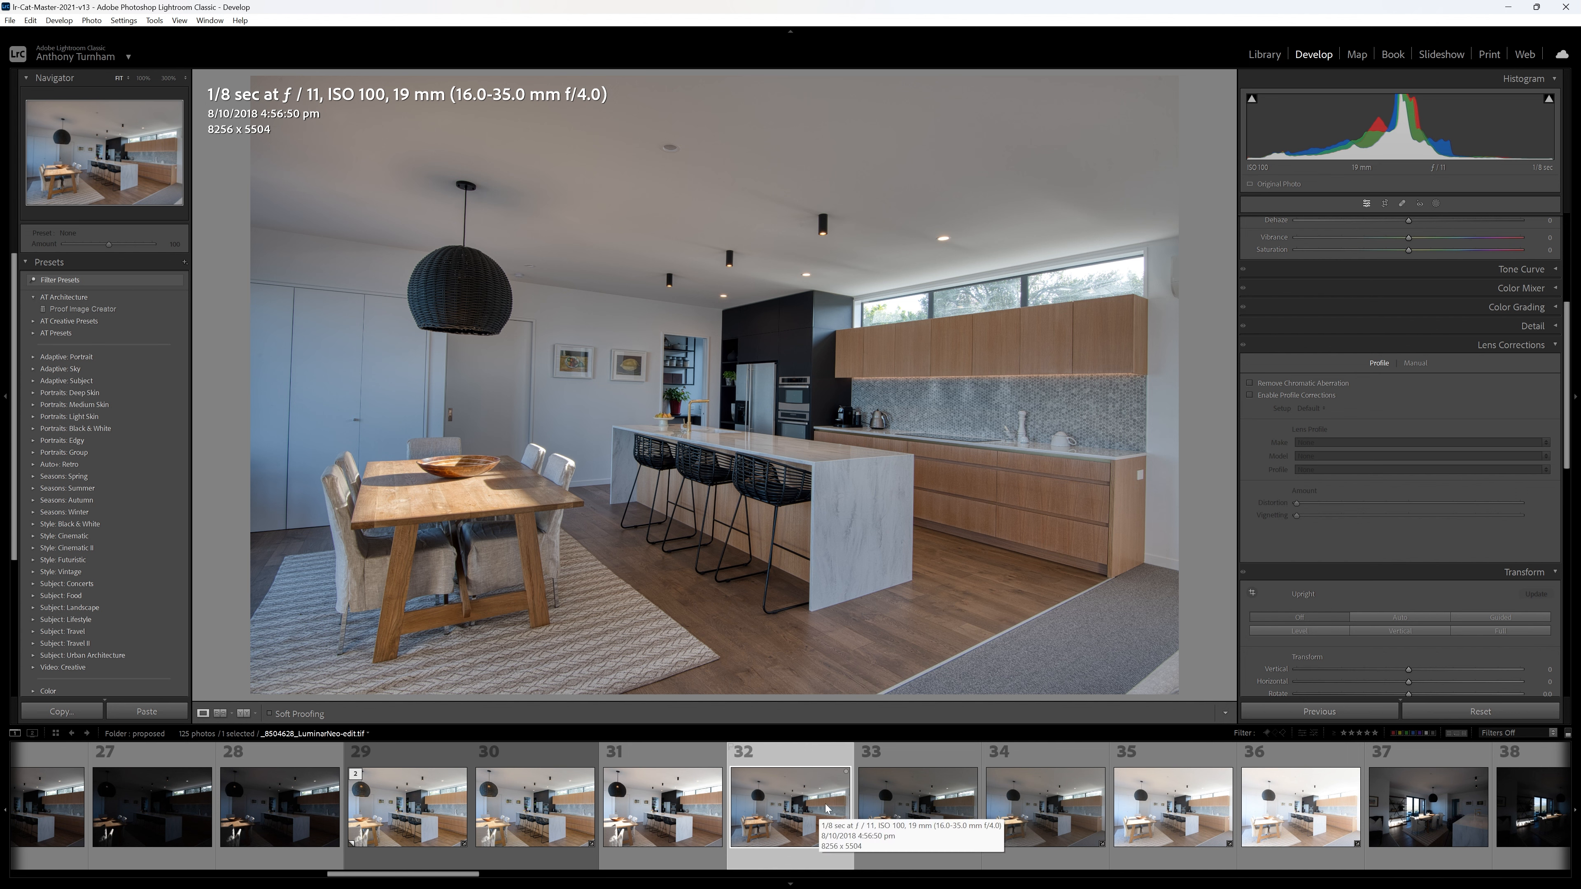
pyautogui.click(1264, 382)
pyautogui.click(1266, 393)
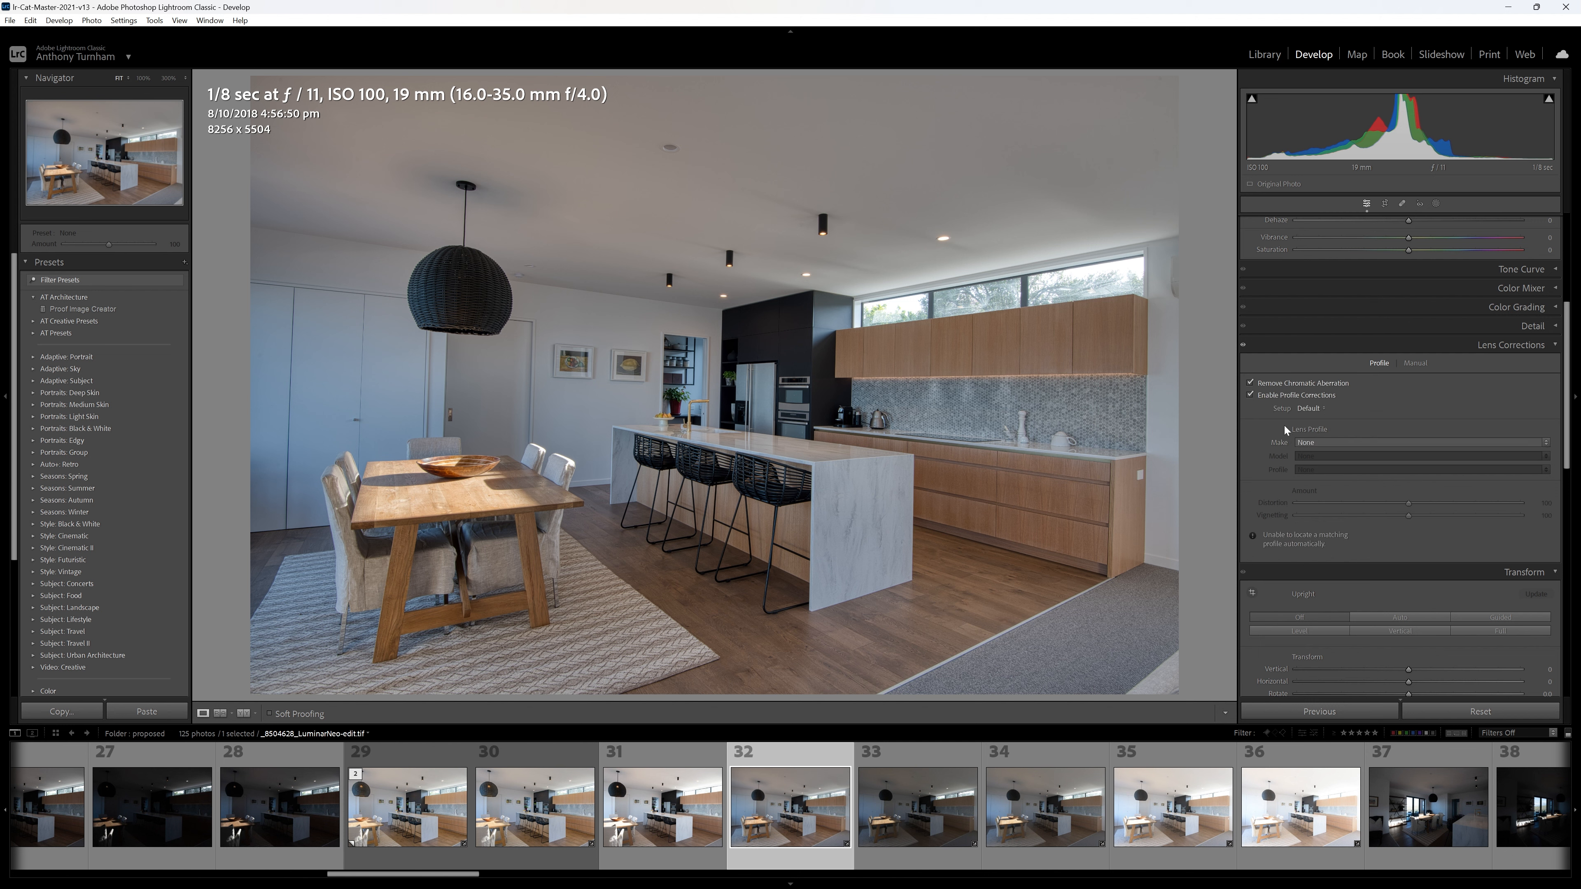
pyautogui.click(1275, 396)
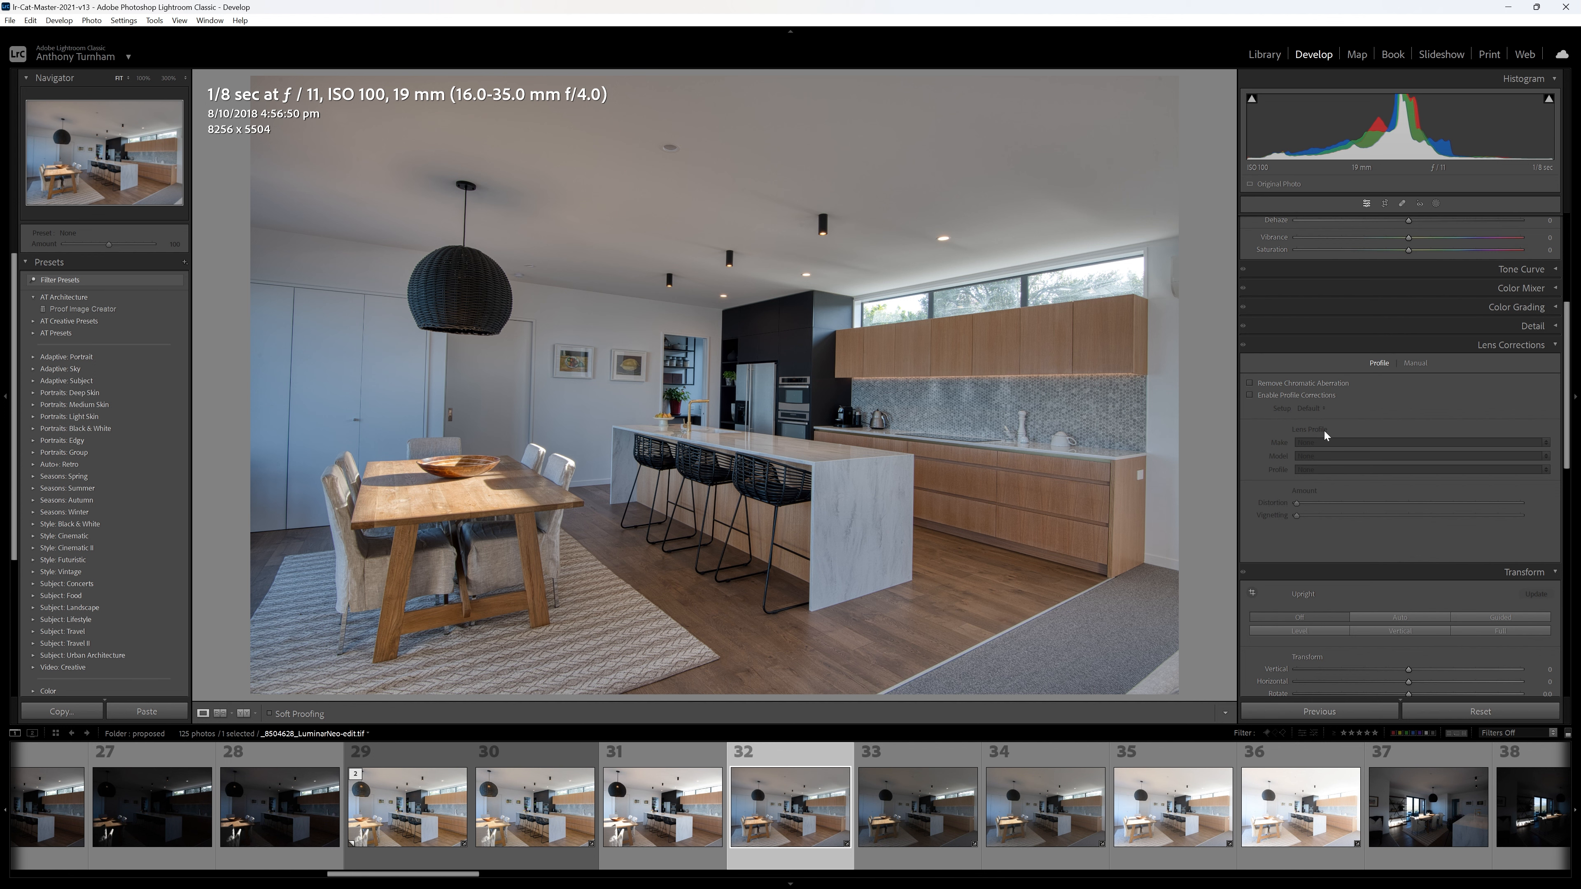
# - Reselect exposures 33 to 36 and correct their perspective with Guided Upright, drawing a vertical guide at each side wall and one horizontal guide across the room
pyautogui.press('Right')
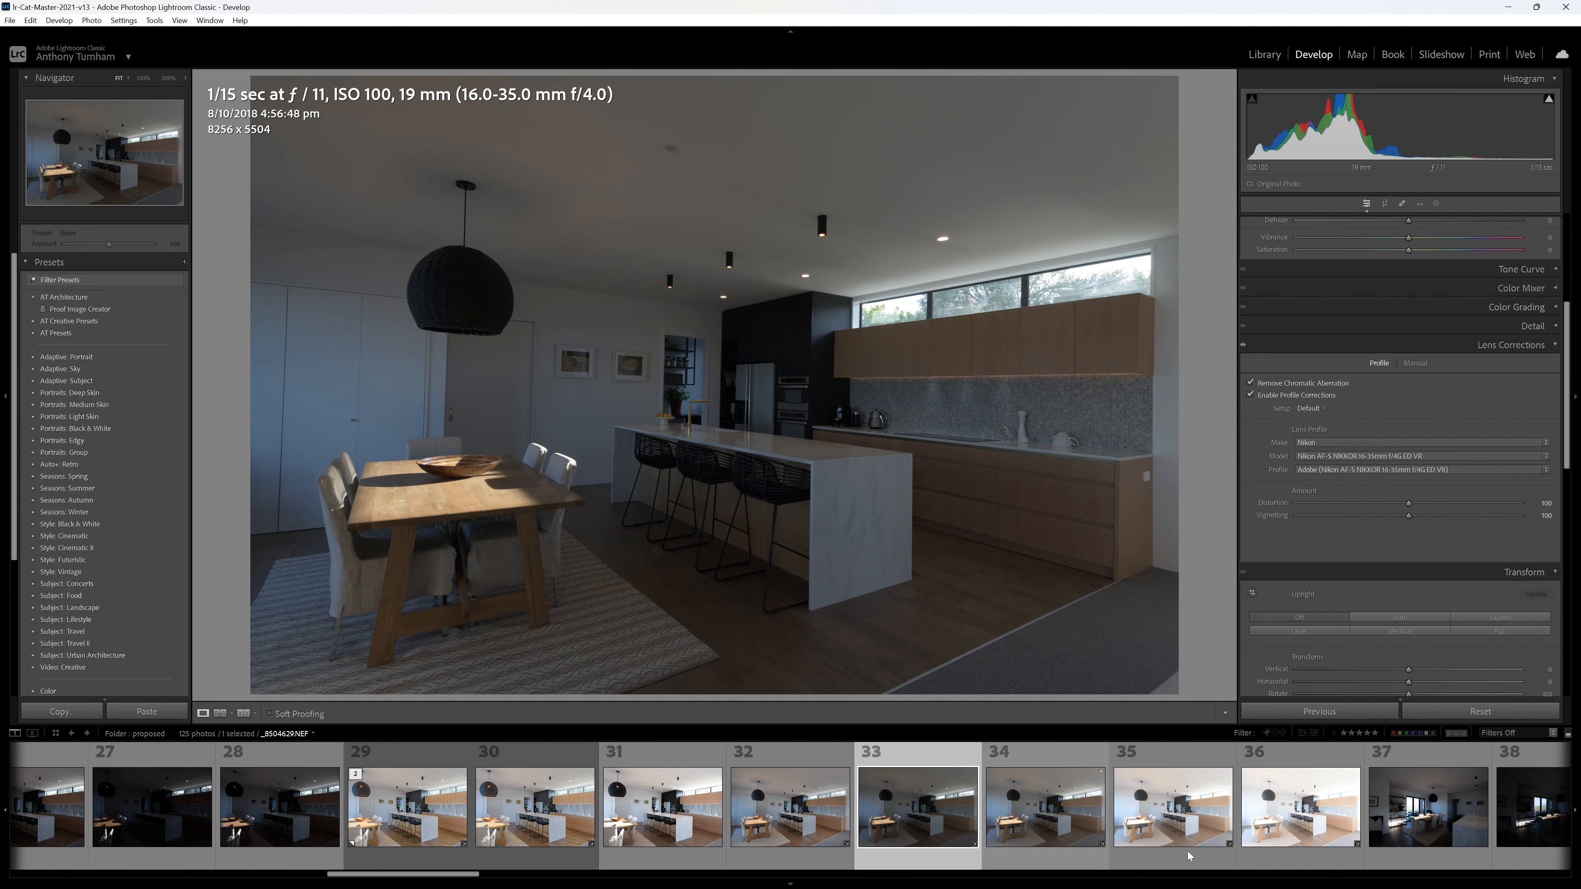
pyautogui.keyDown('shift'); pyautogui.click(1288, 810); pyautogui.keyUp('shift')
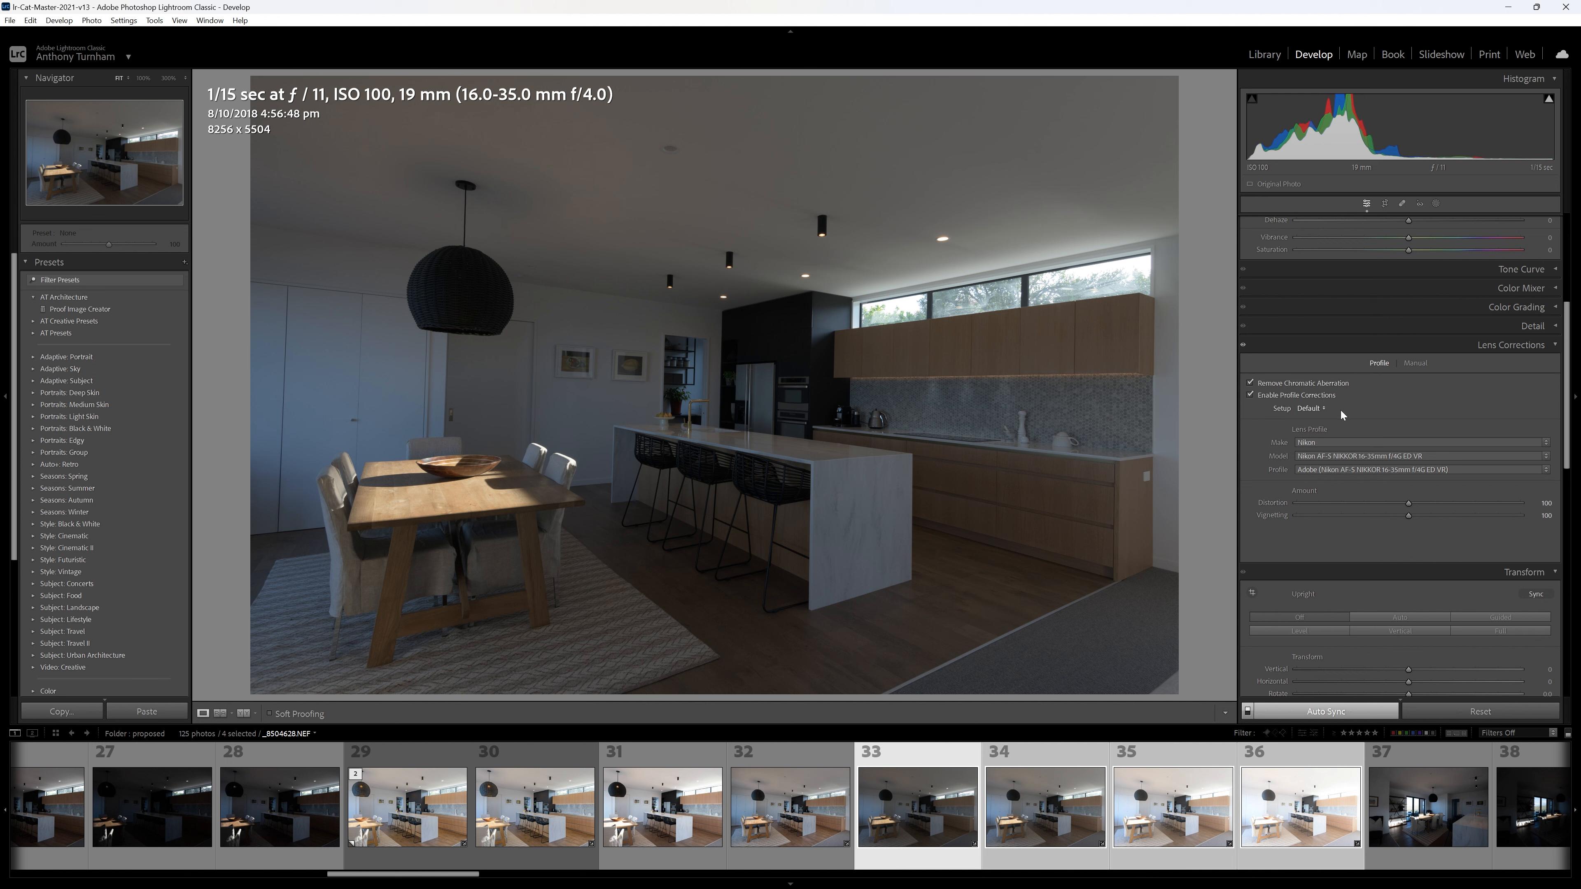
pyautogui.click(1413, 346)
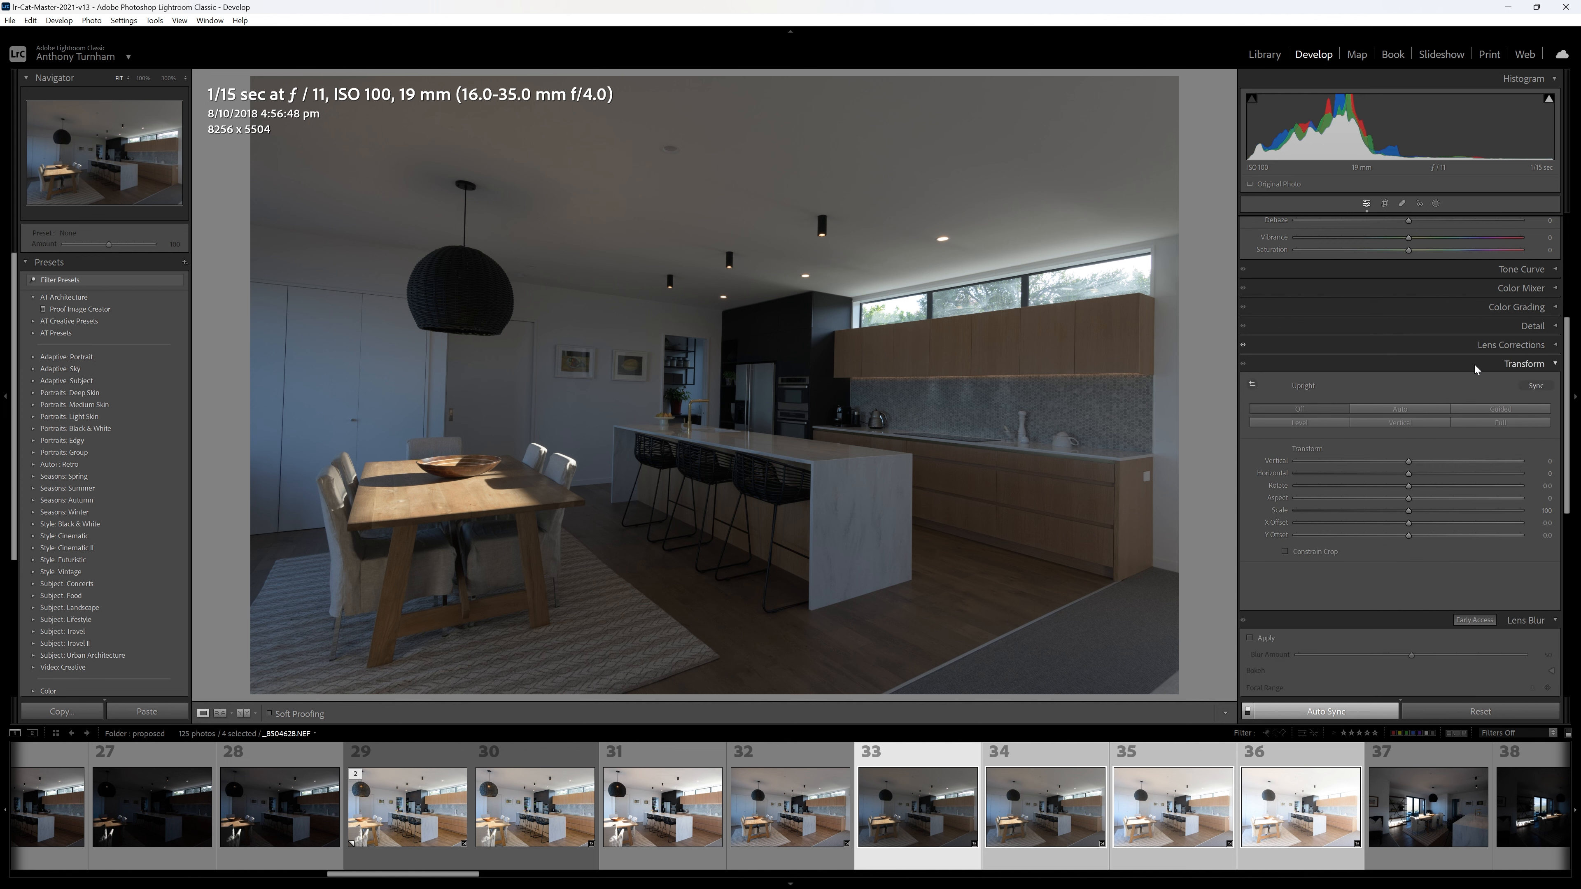
pyautogui.click(1494, 408)
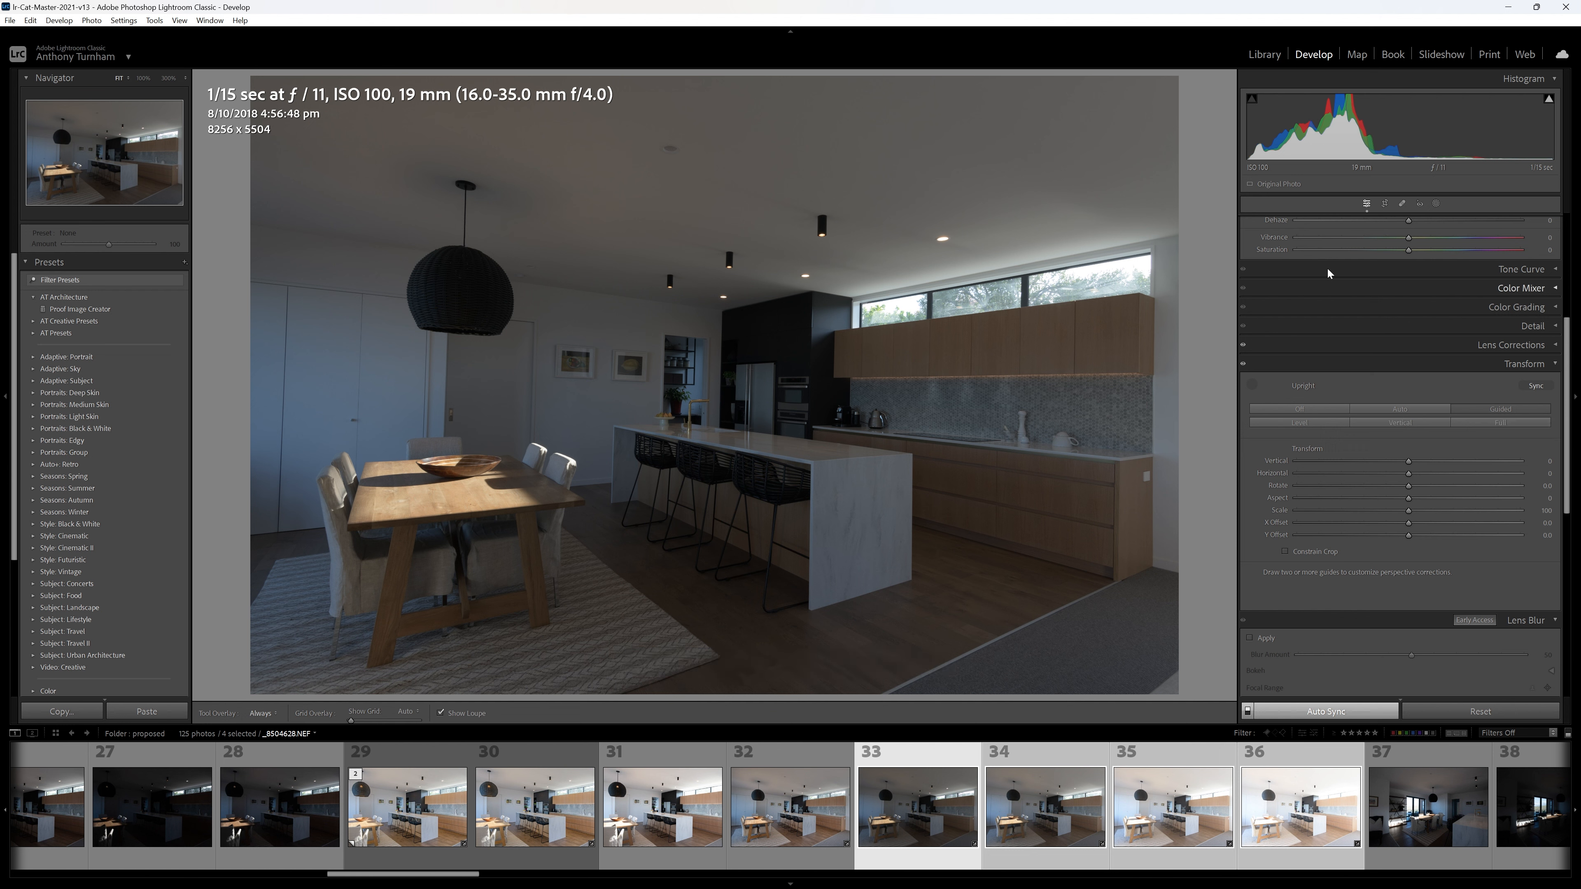
pyautogui.moveTo(1154, 247); pyautogui.dragTo(1154, 480)
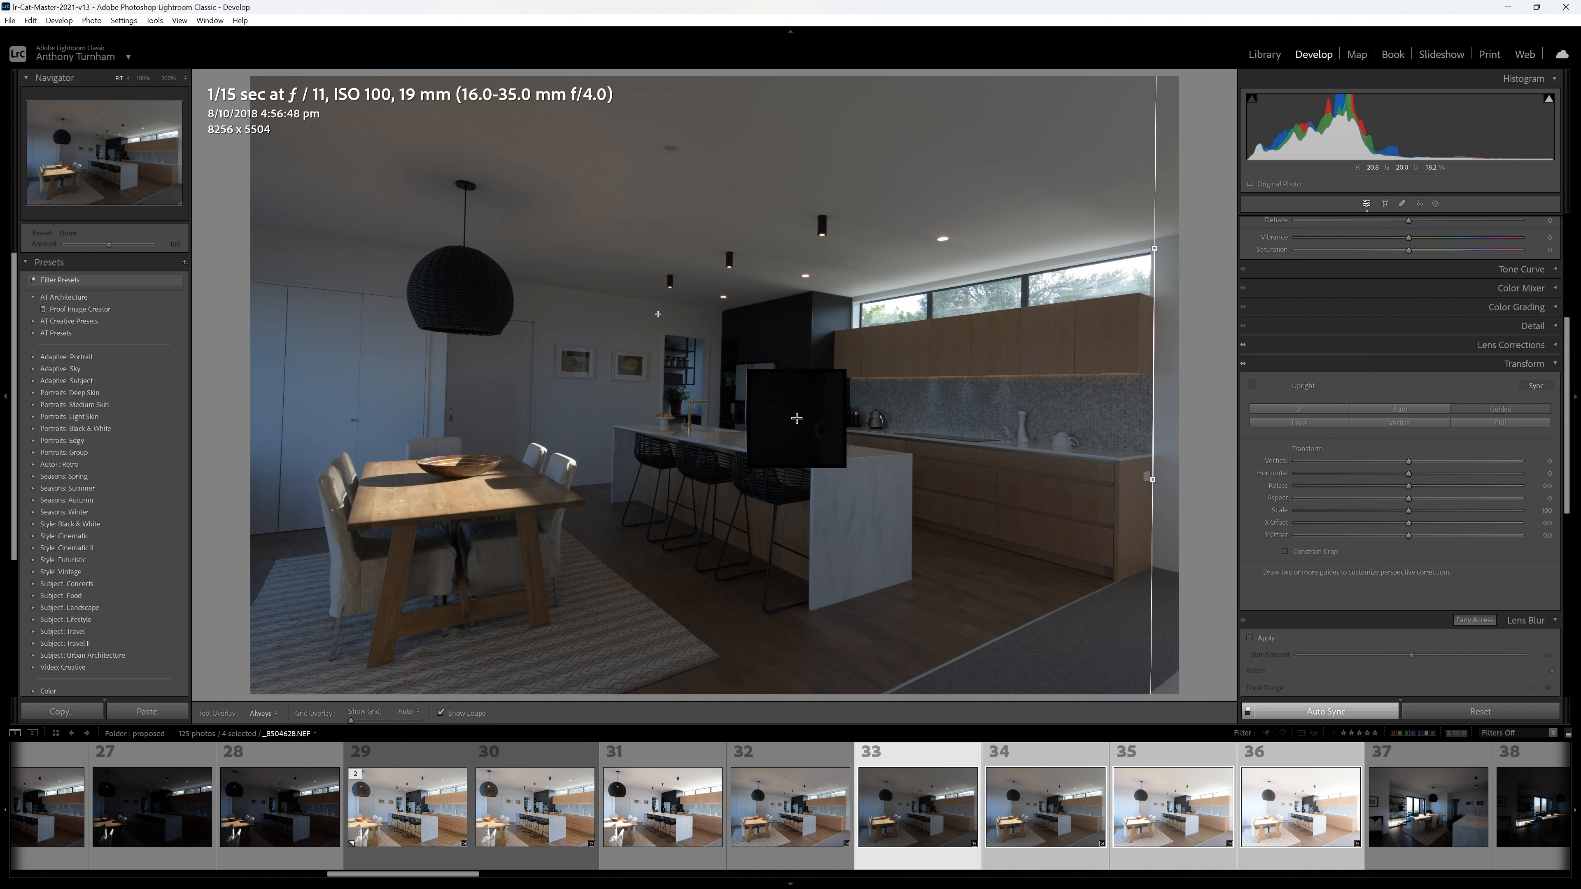
pyautogui.moveTo(289, 289); pyautogui.dragTo(290, 532)
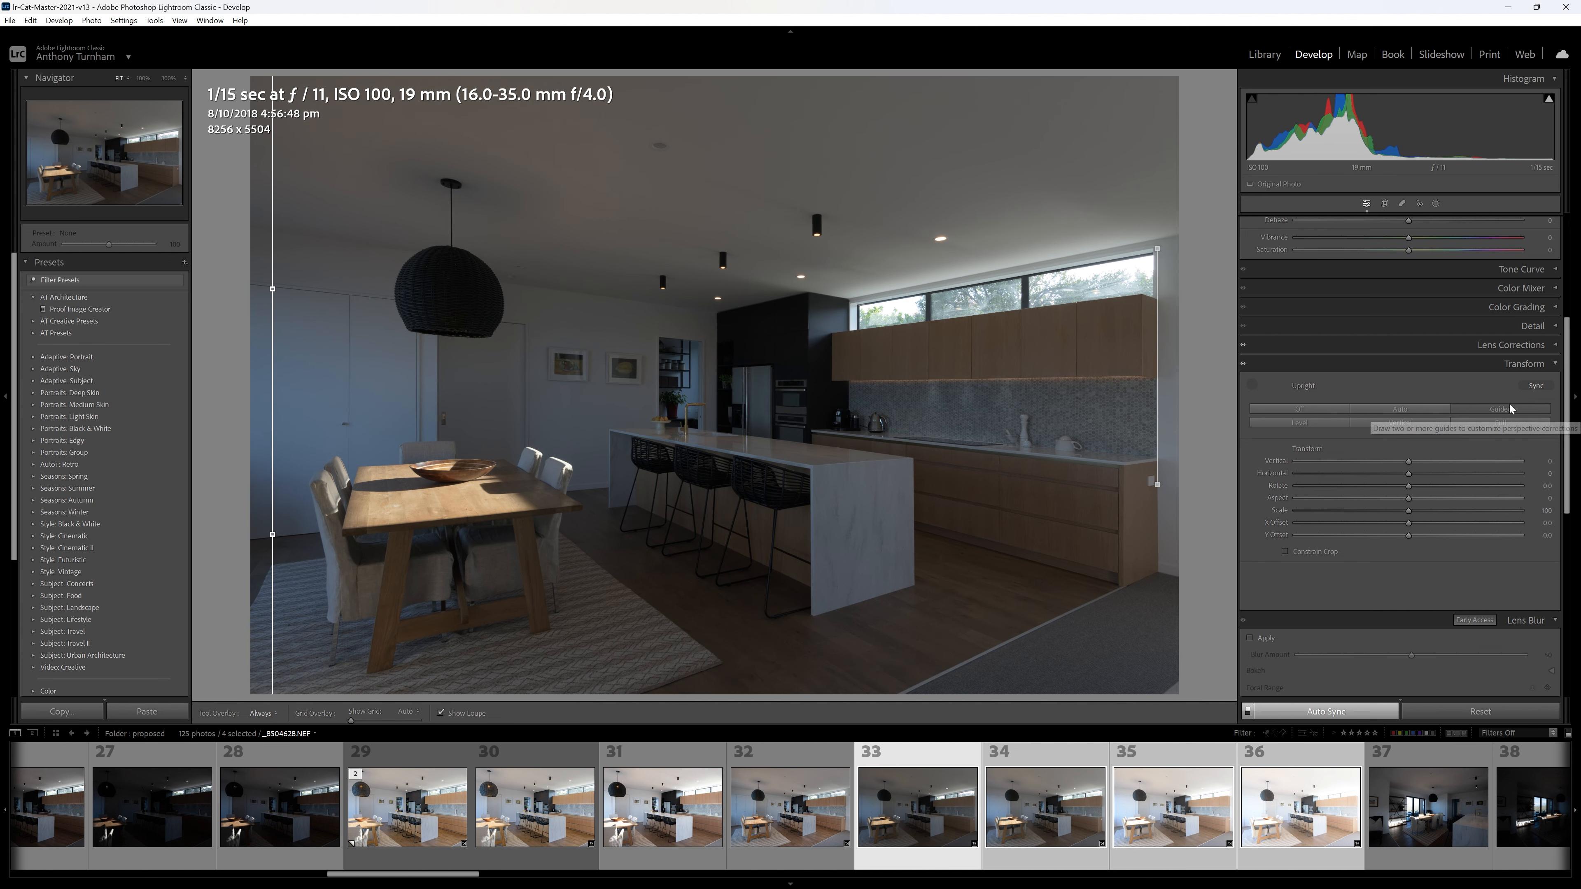
pyautogui.moveTo(308, 511)
pyautogui.mouseDown()
pyautogui.moveTo(905, 487)
pyautogui.moveTo(969, 525)
pyautogui.mouseUp()
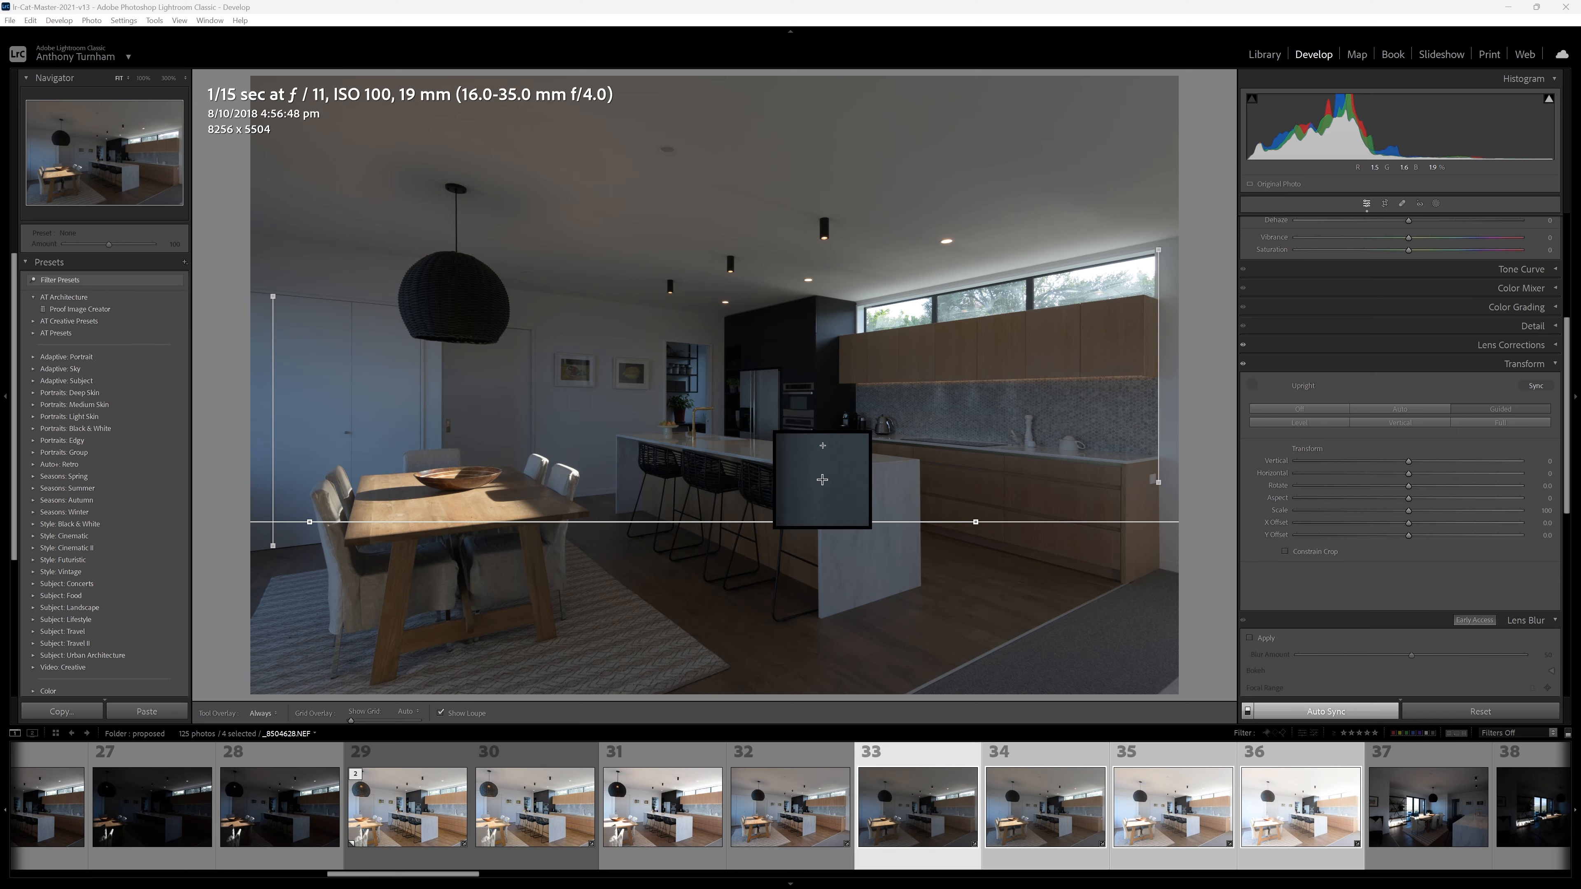
# - Try sending the four exposures to Luminar Neo with the HDR Merge in Luminar Neo export preset
pyautogui.rightClick(894, 797)
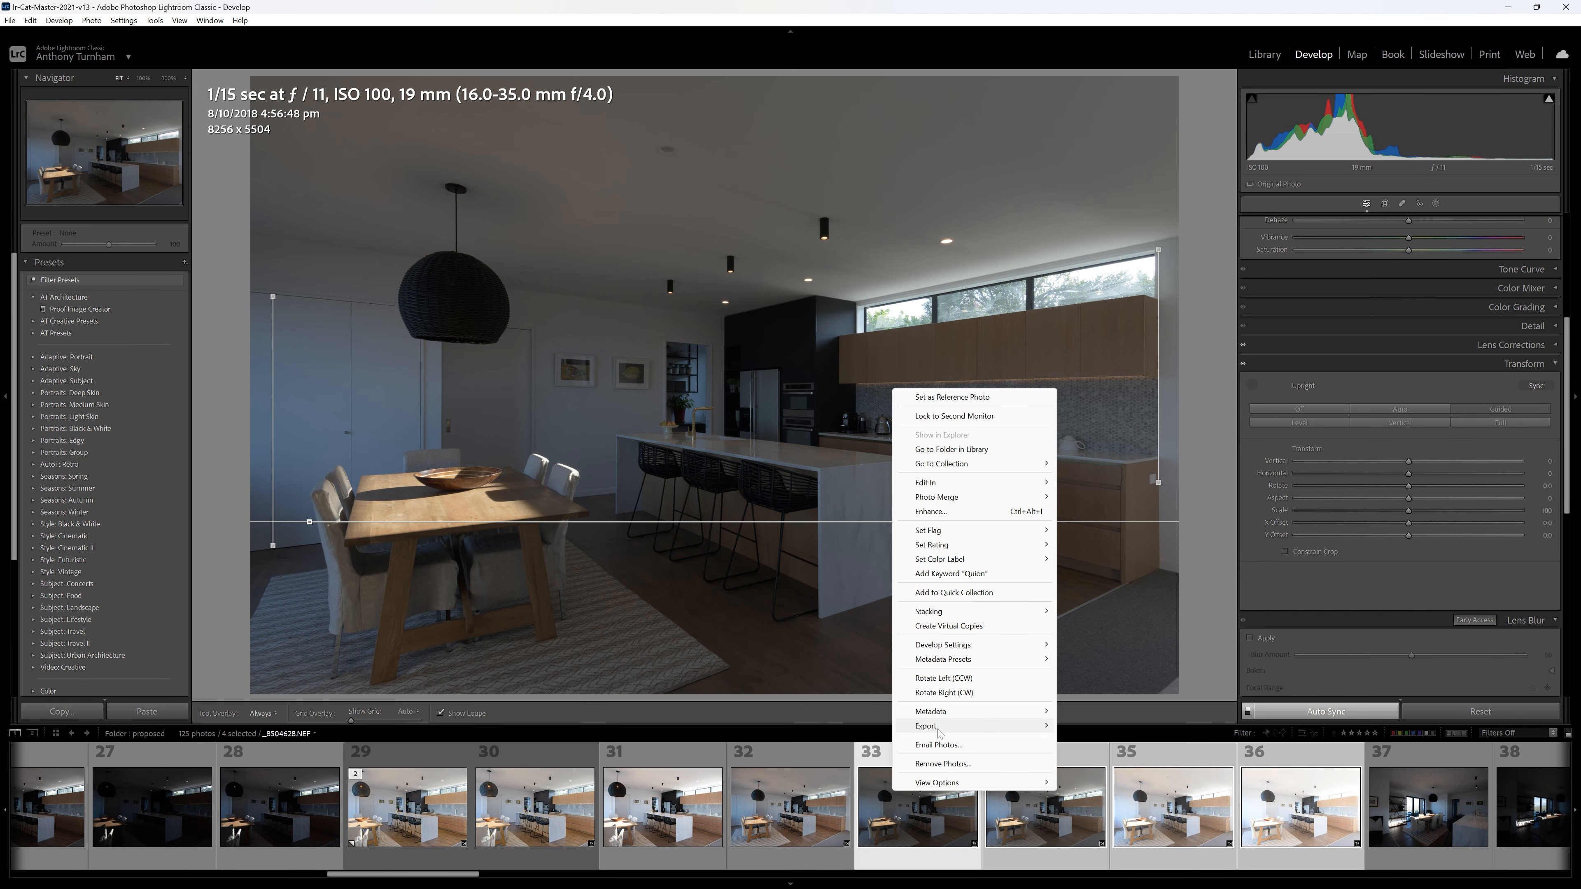
pyautogui.moveTo(937, 728)
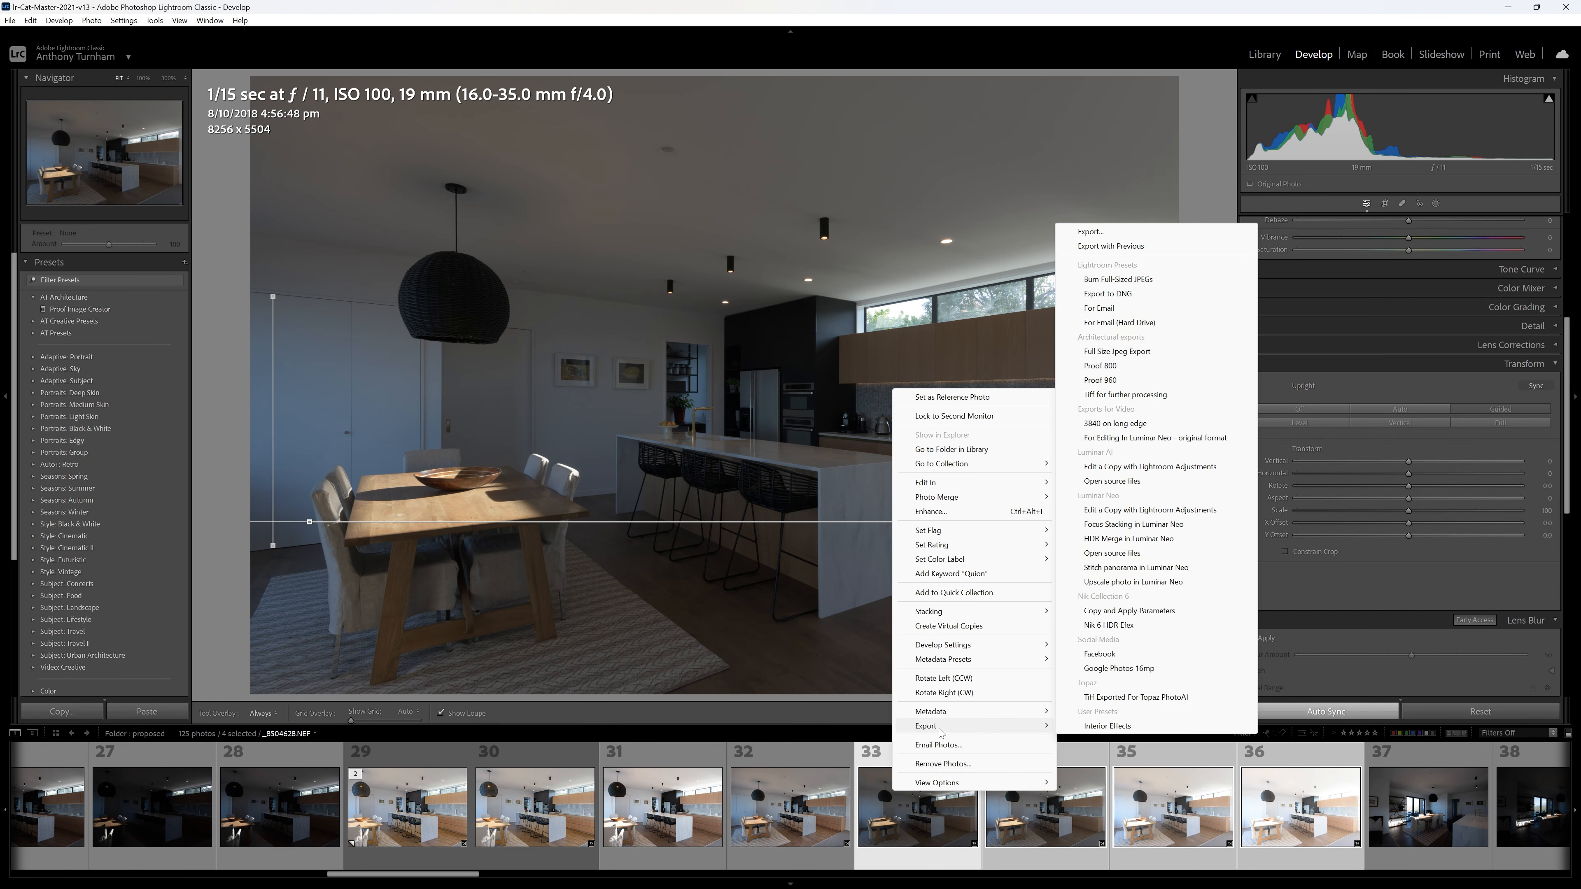
pyautogui.click(1106, 542)
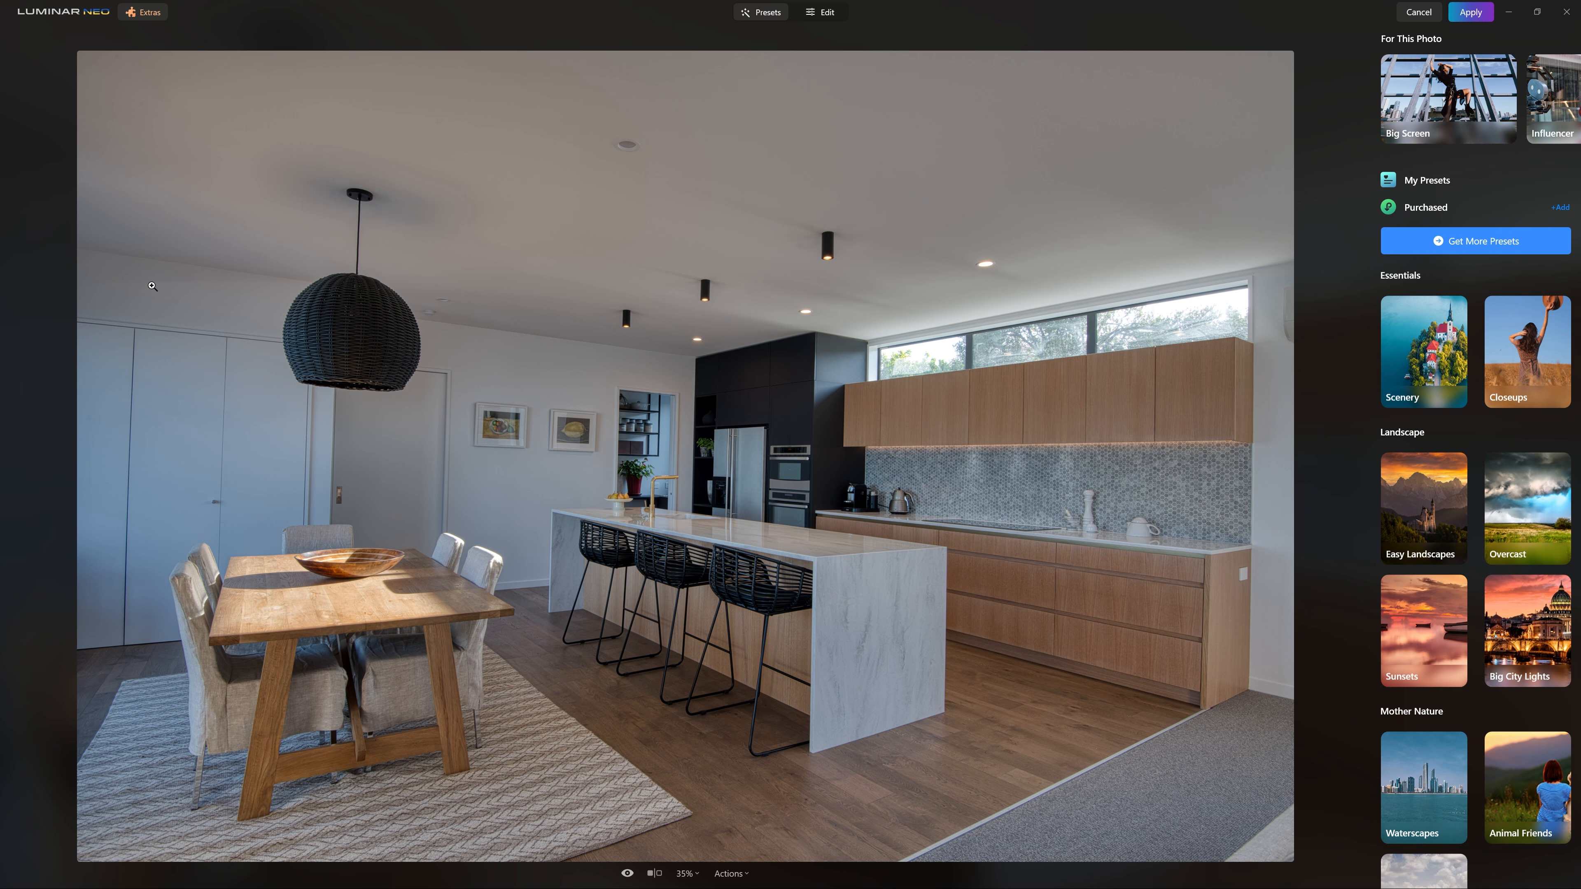
# - Inspect the merged photo at 100% around the cupboard doors and pendant lamp, and cancel the merge to return to Lightroom Classic
pyautogui.click(132, 392)
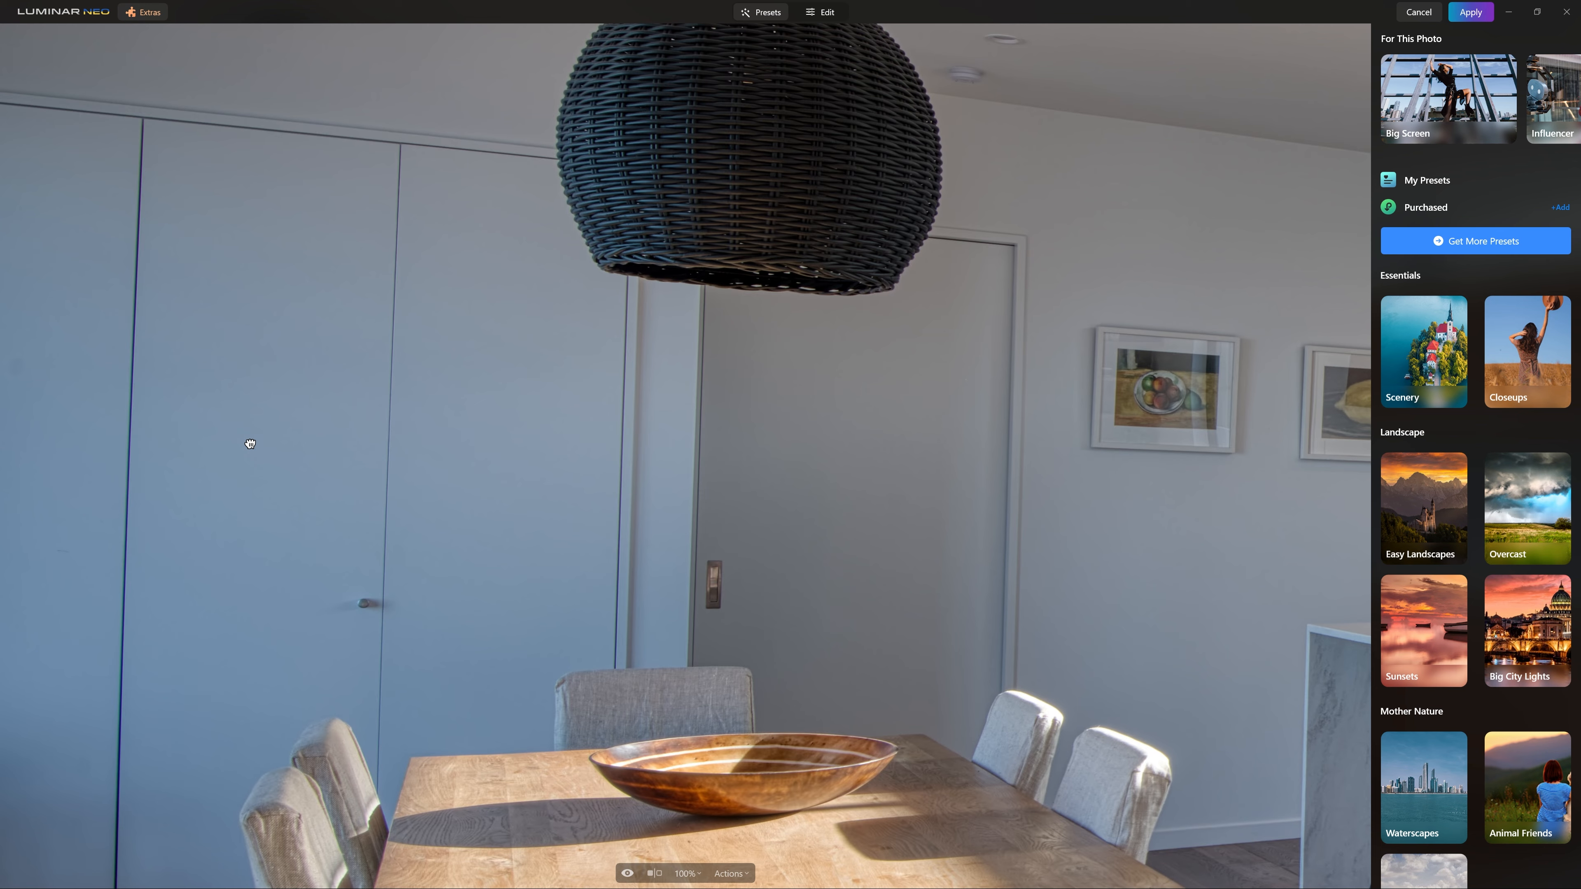
pyautogui.moveTo(320, 444); pyautogui.dragTo(337, 444)
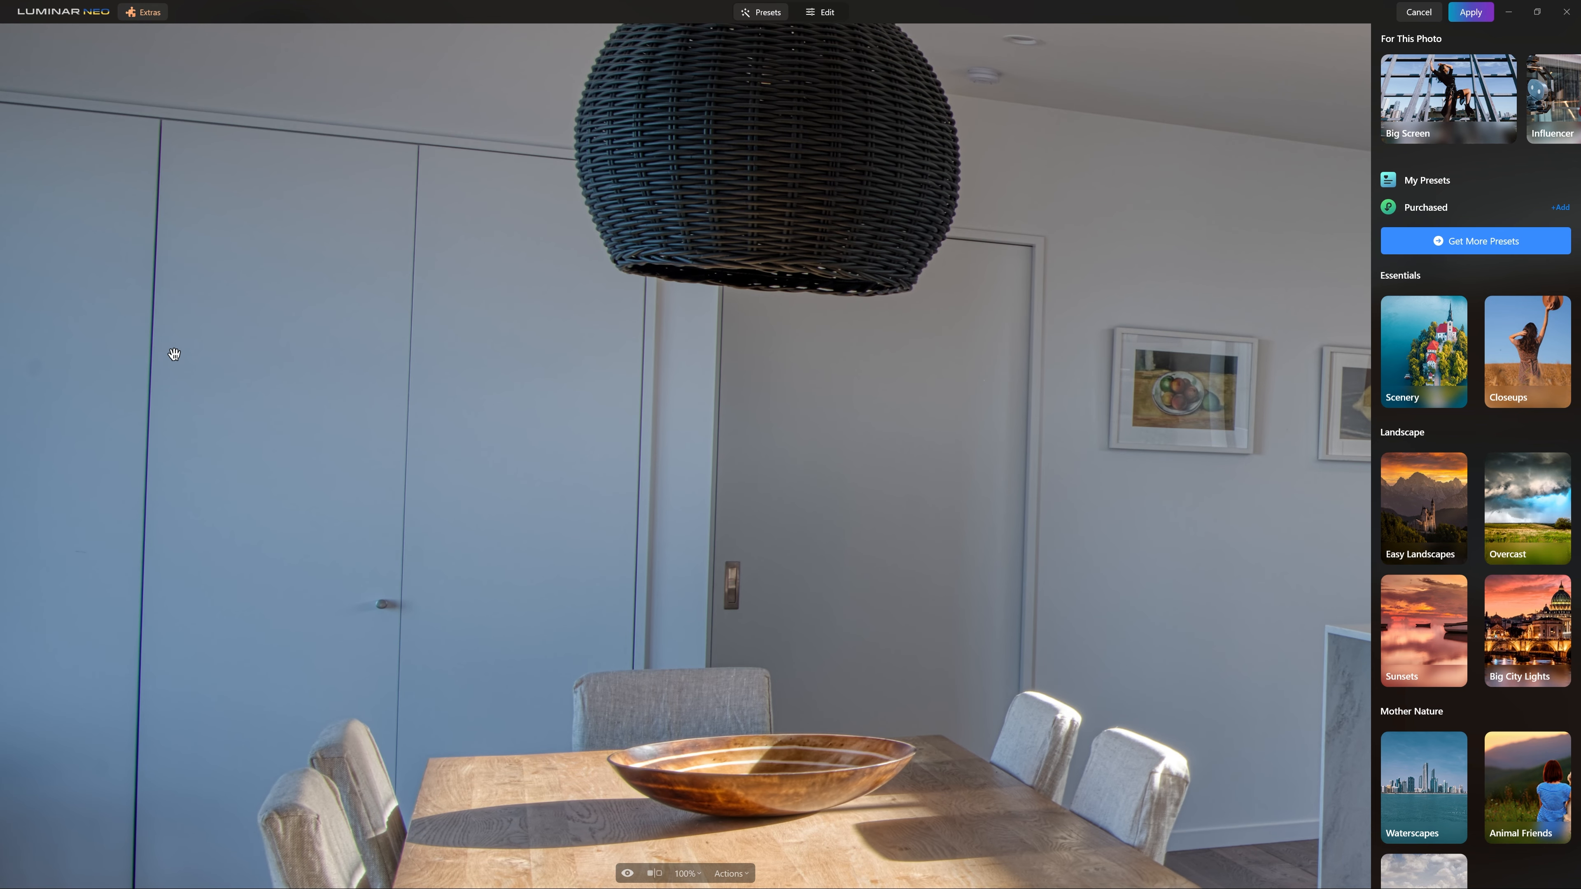
pyautogui.moveTo(304, 452); pyautogui.dragTo(176, 436)
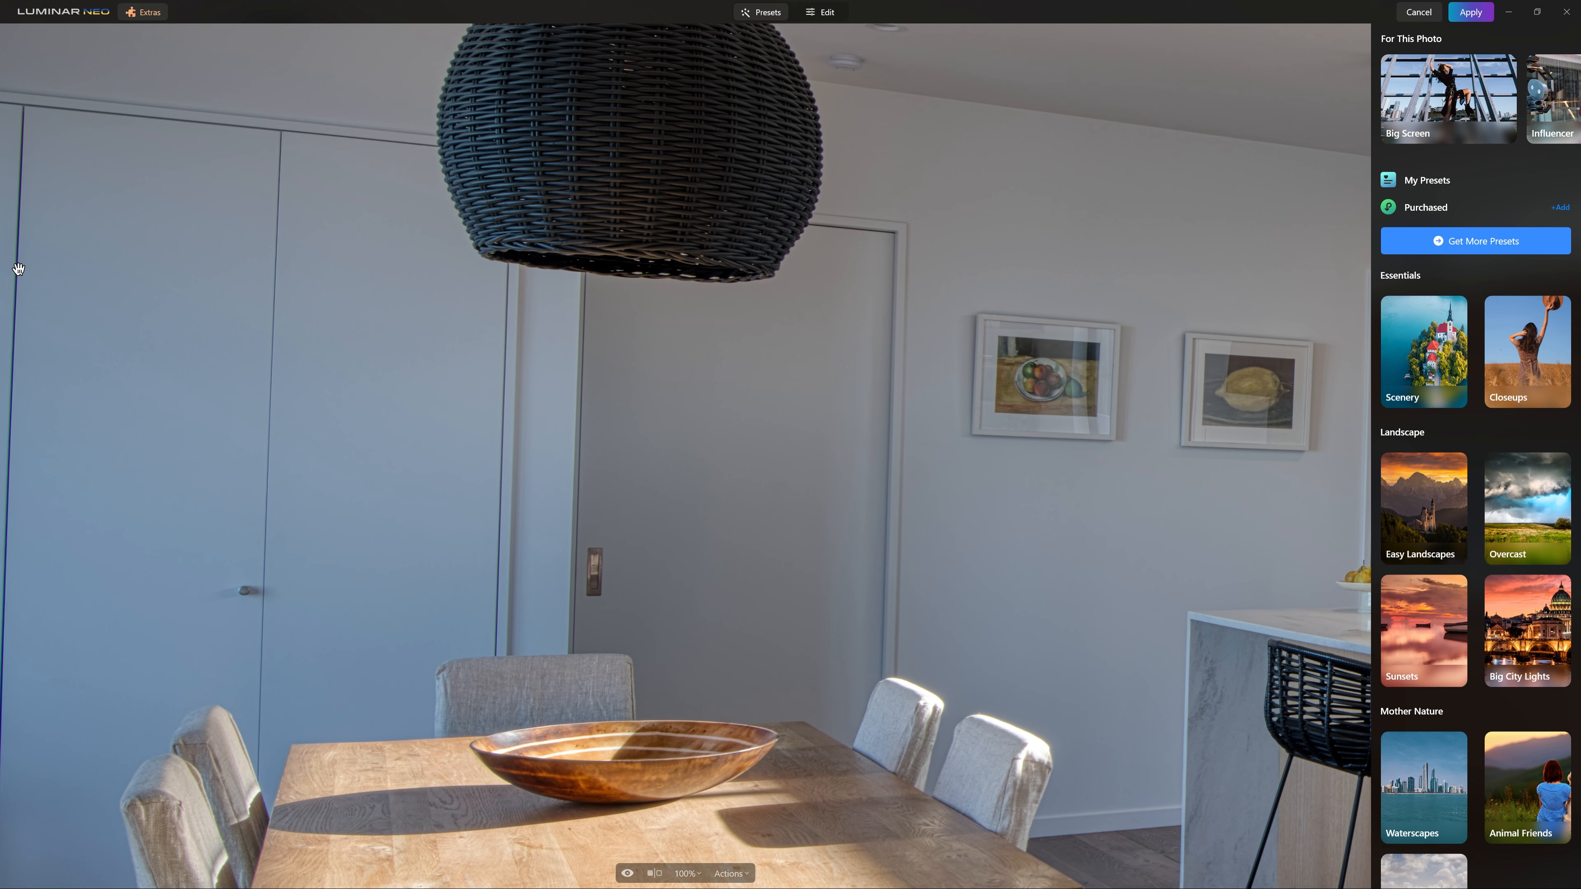
pyautogui.click(98, 374)
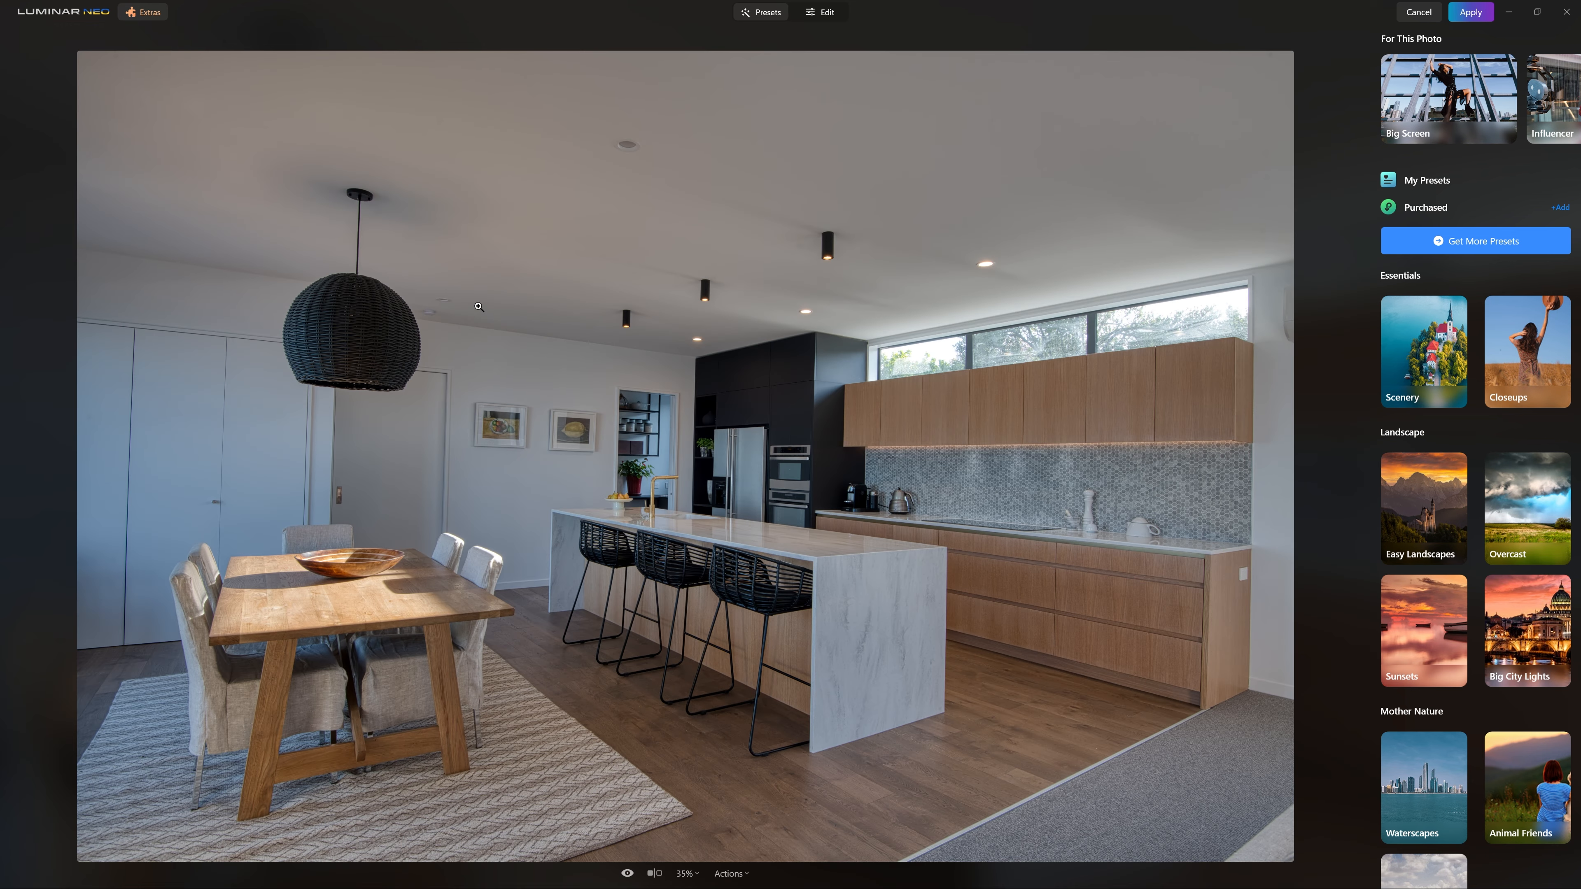
pyautogui.click(1418, 12)
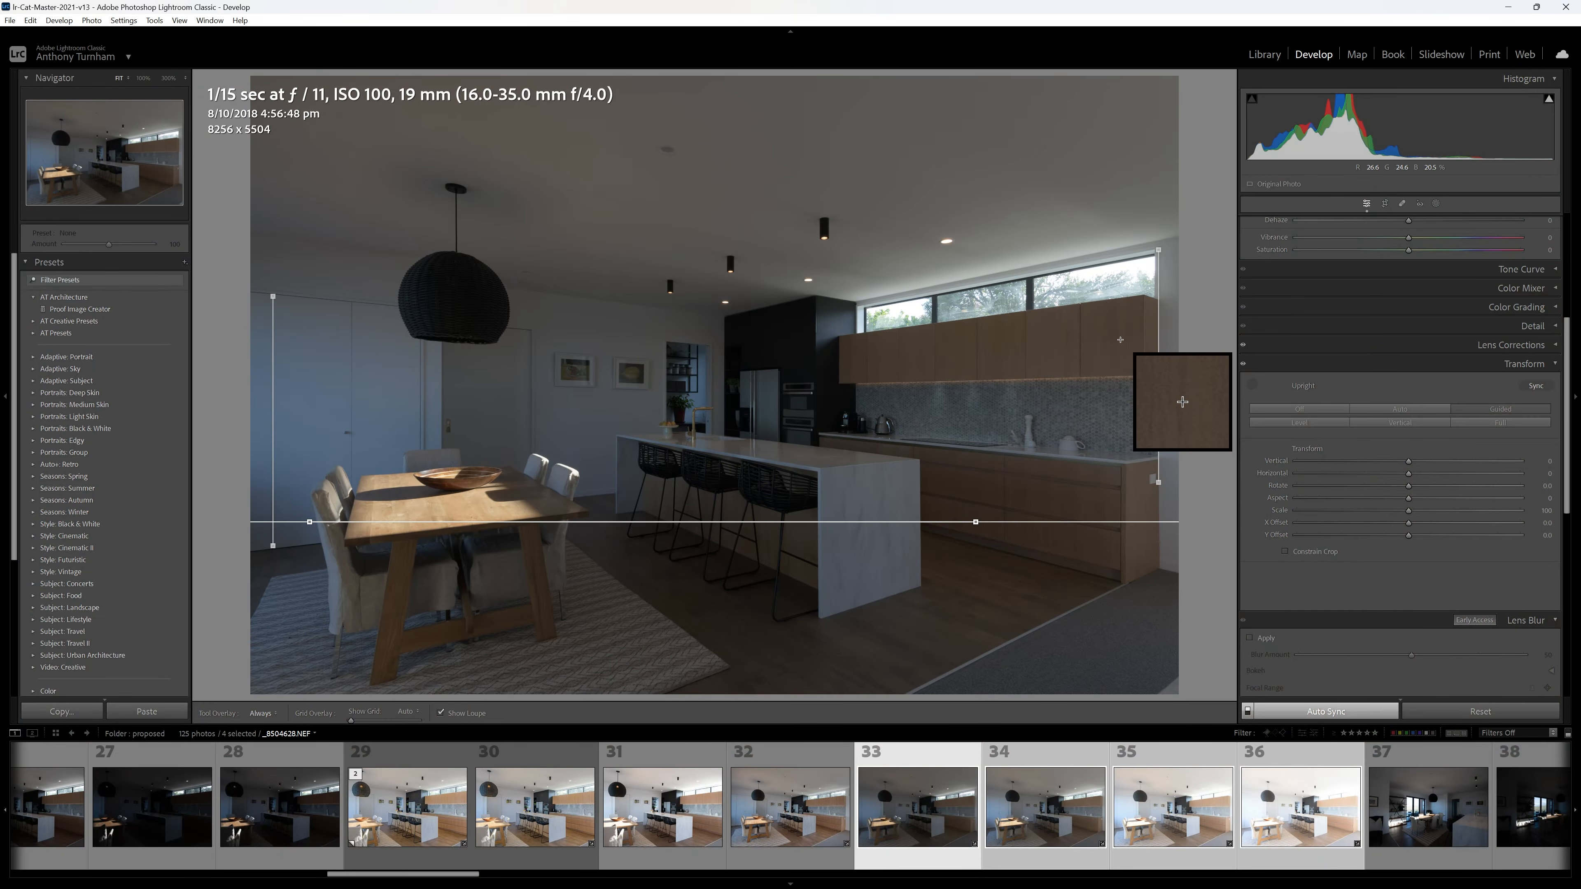
# - Start a custom export of the four exposures to Luminar Neo, highlighting the HDR Merge in Luminar Neo preset
pyautogui.rightClick(916, 820)
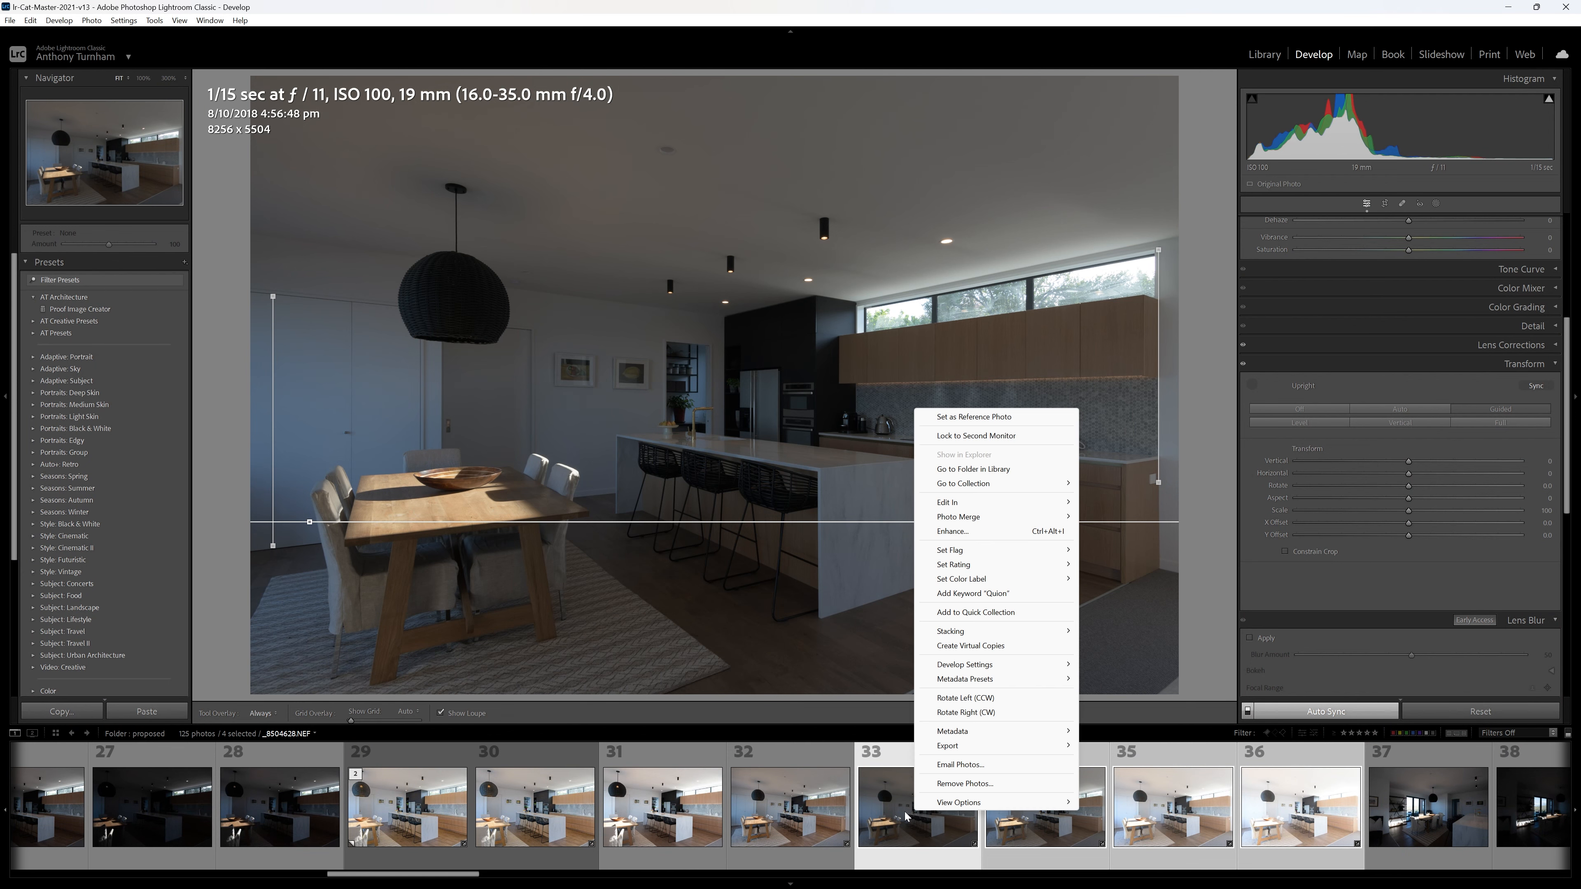
pyautogui.moveTo(990, 750)
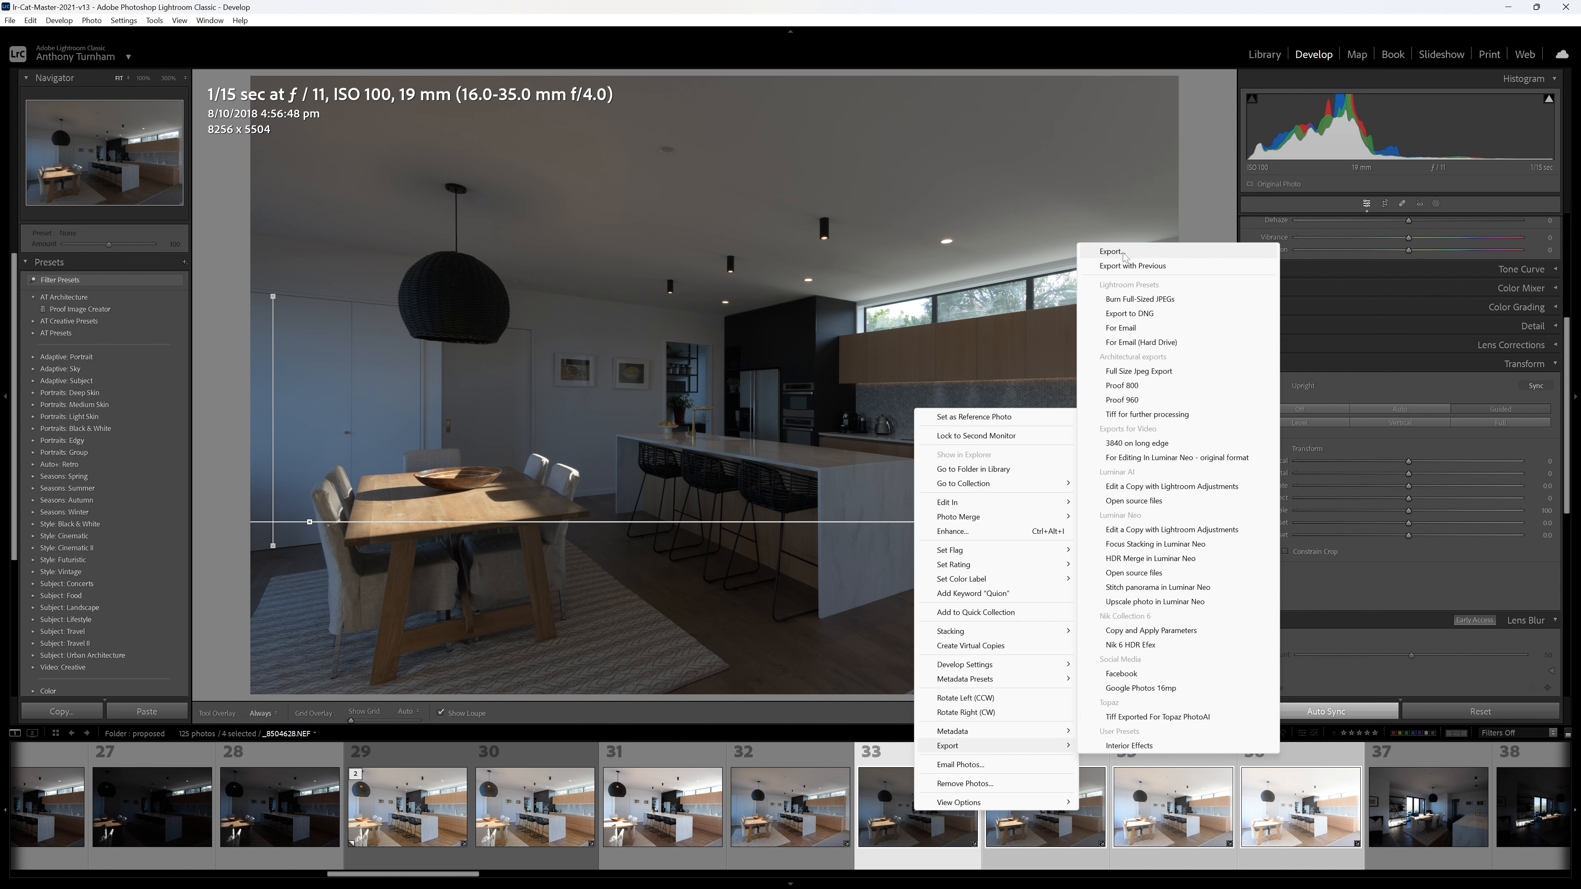
pyautogui.click(1111, 251)
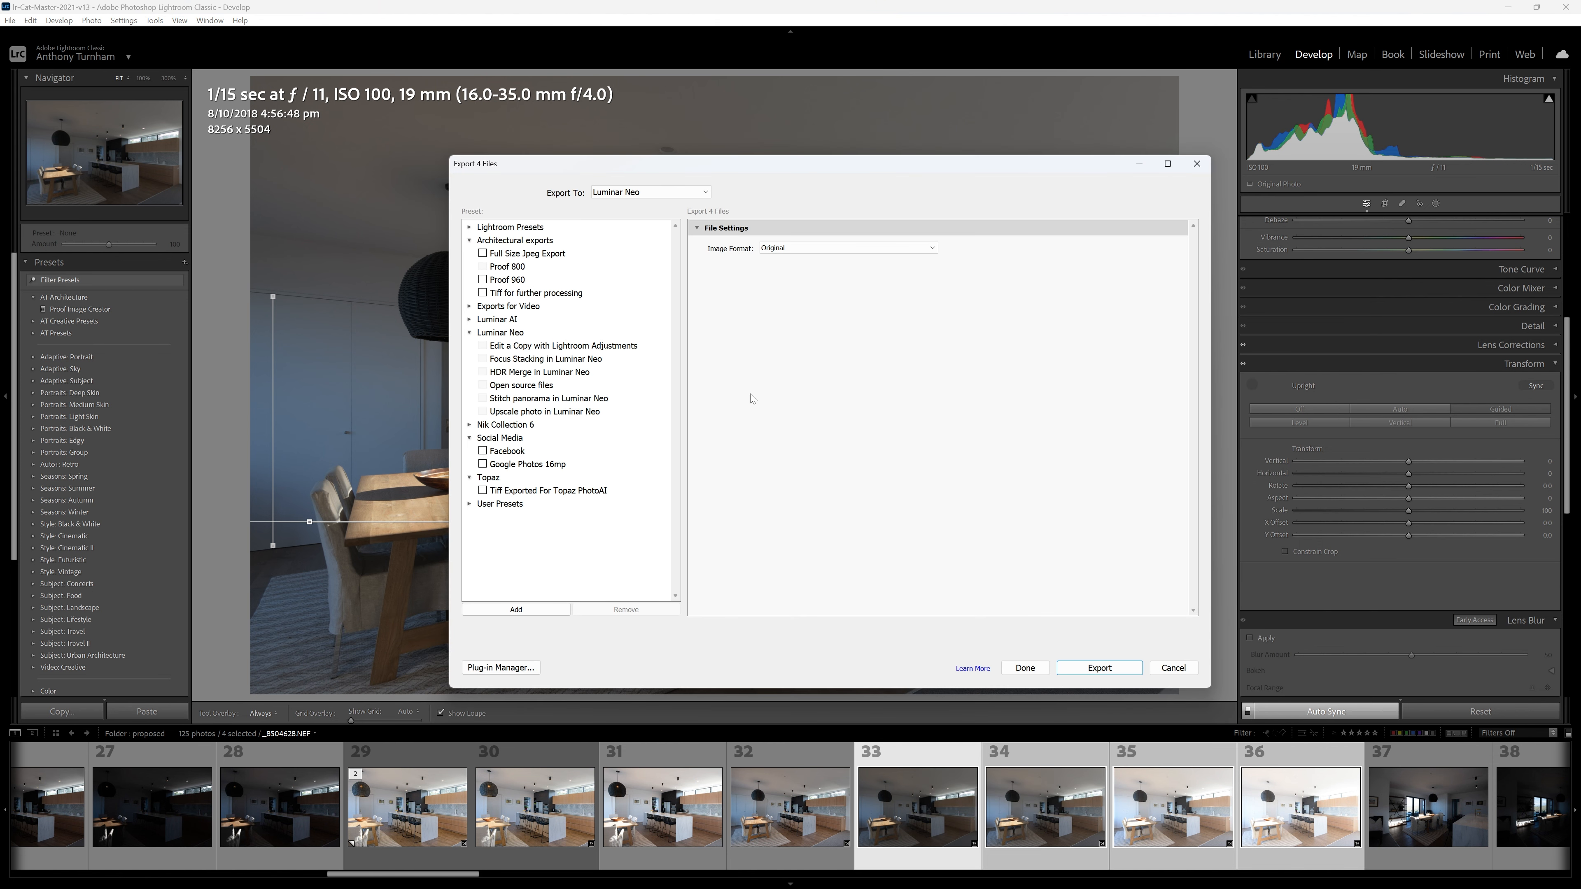
pyautogui.click(513, 333)
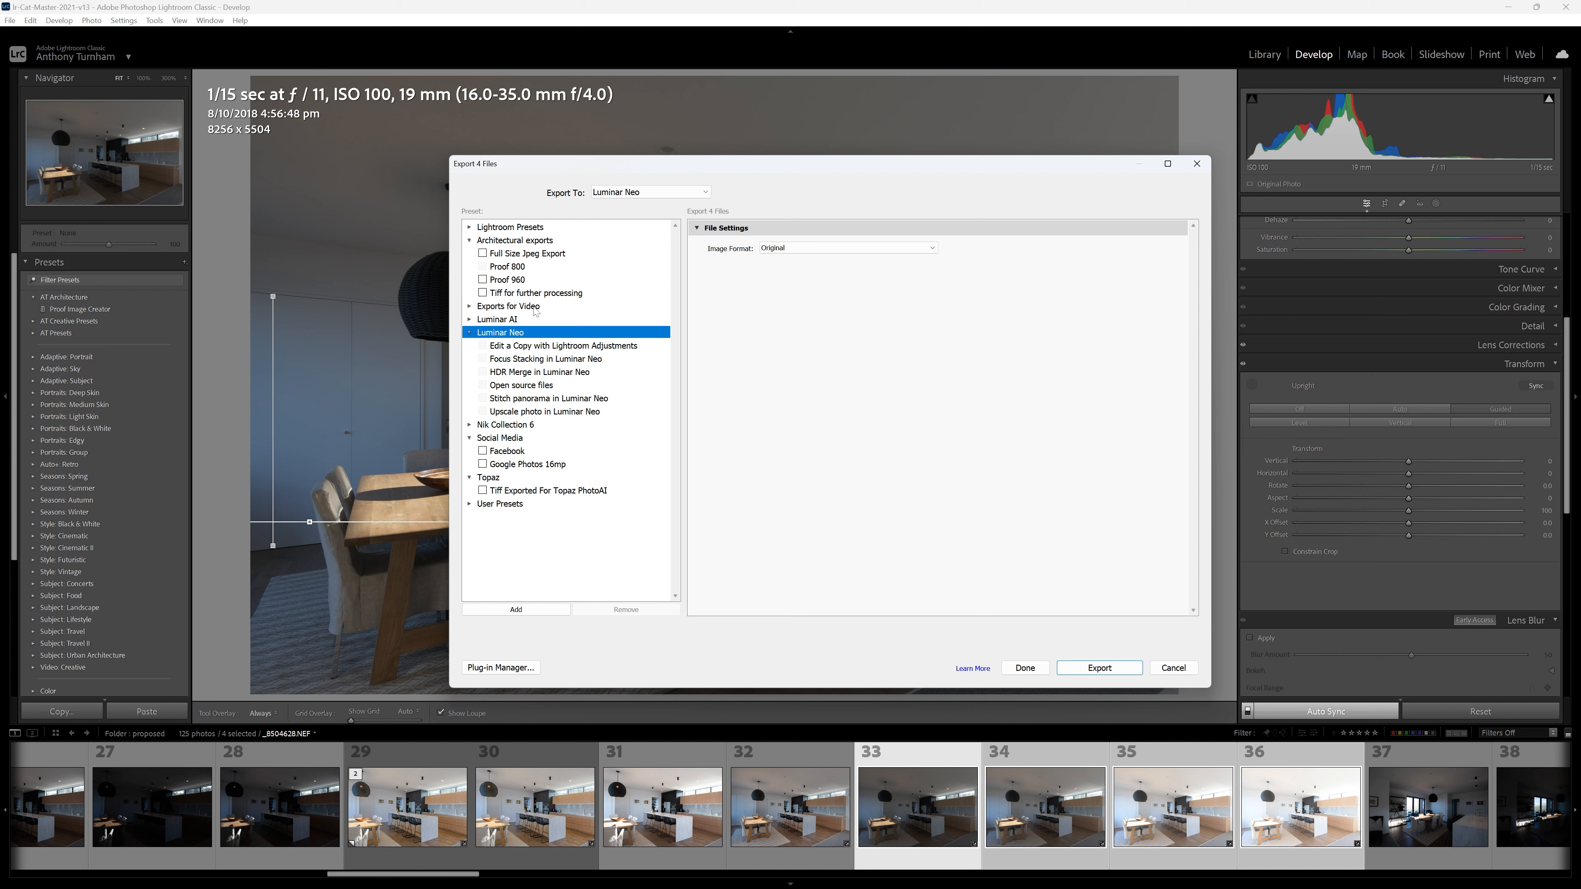
pyautogui.click(670, 191)
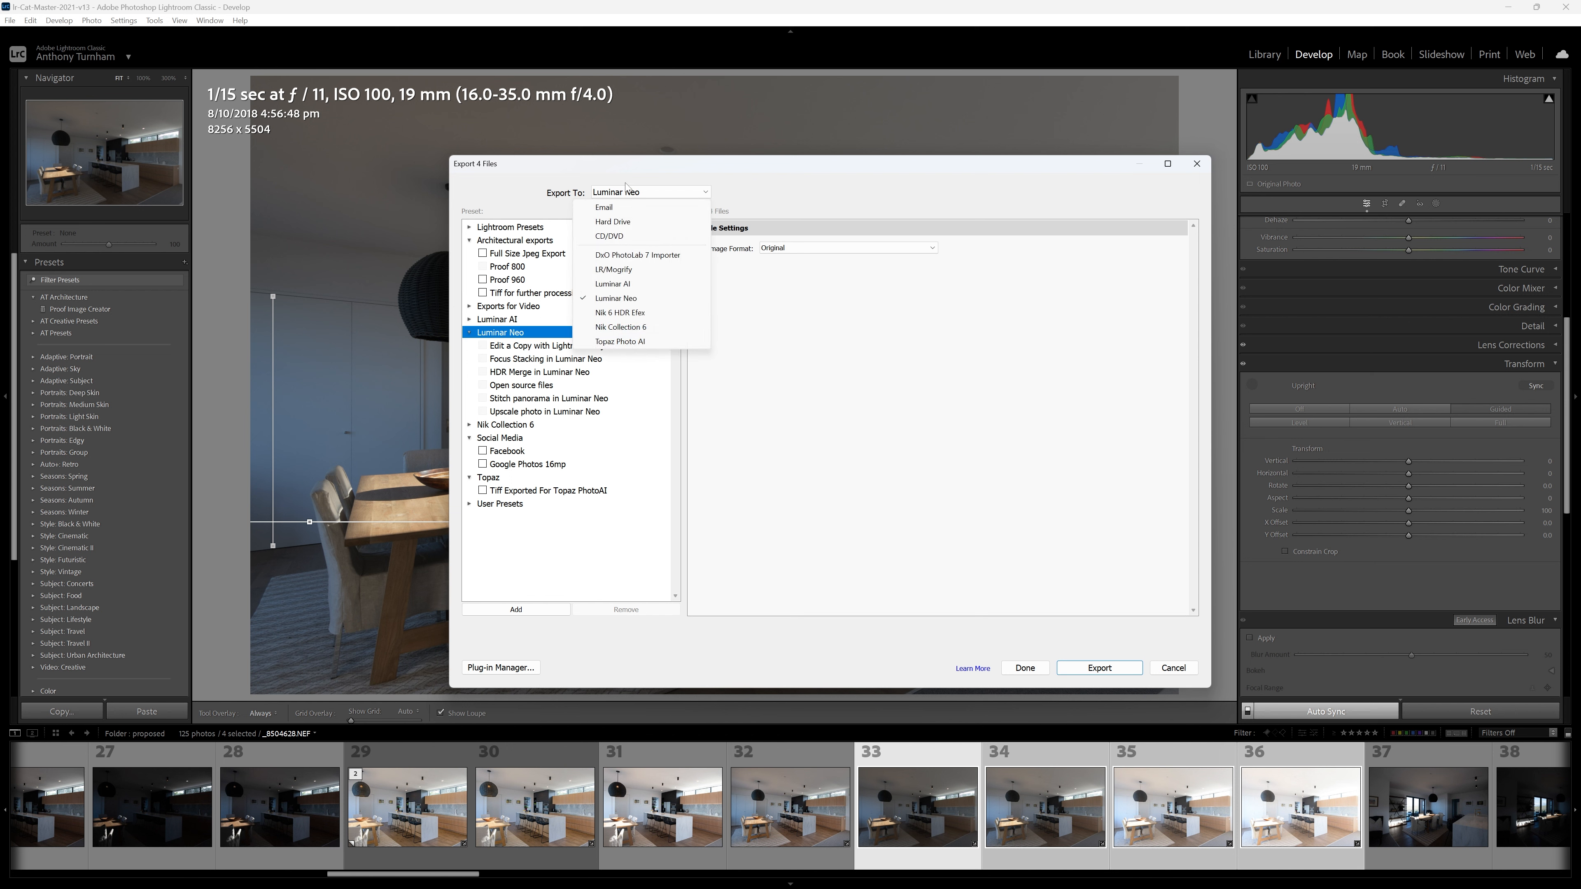
pyautogui.click(610, 303)
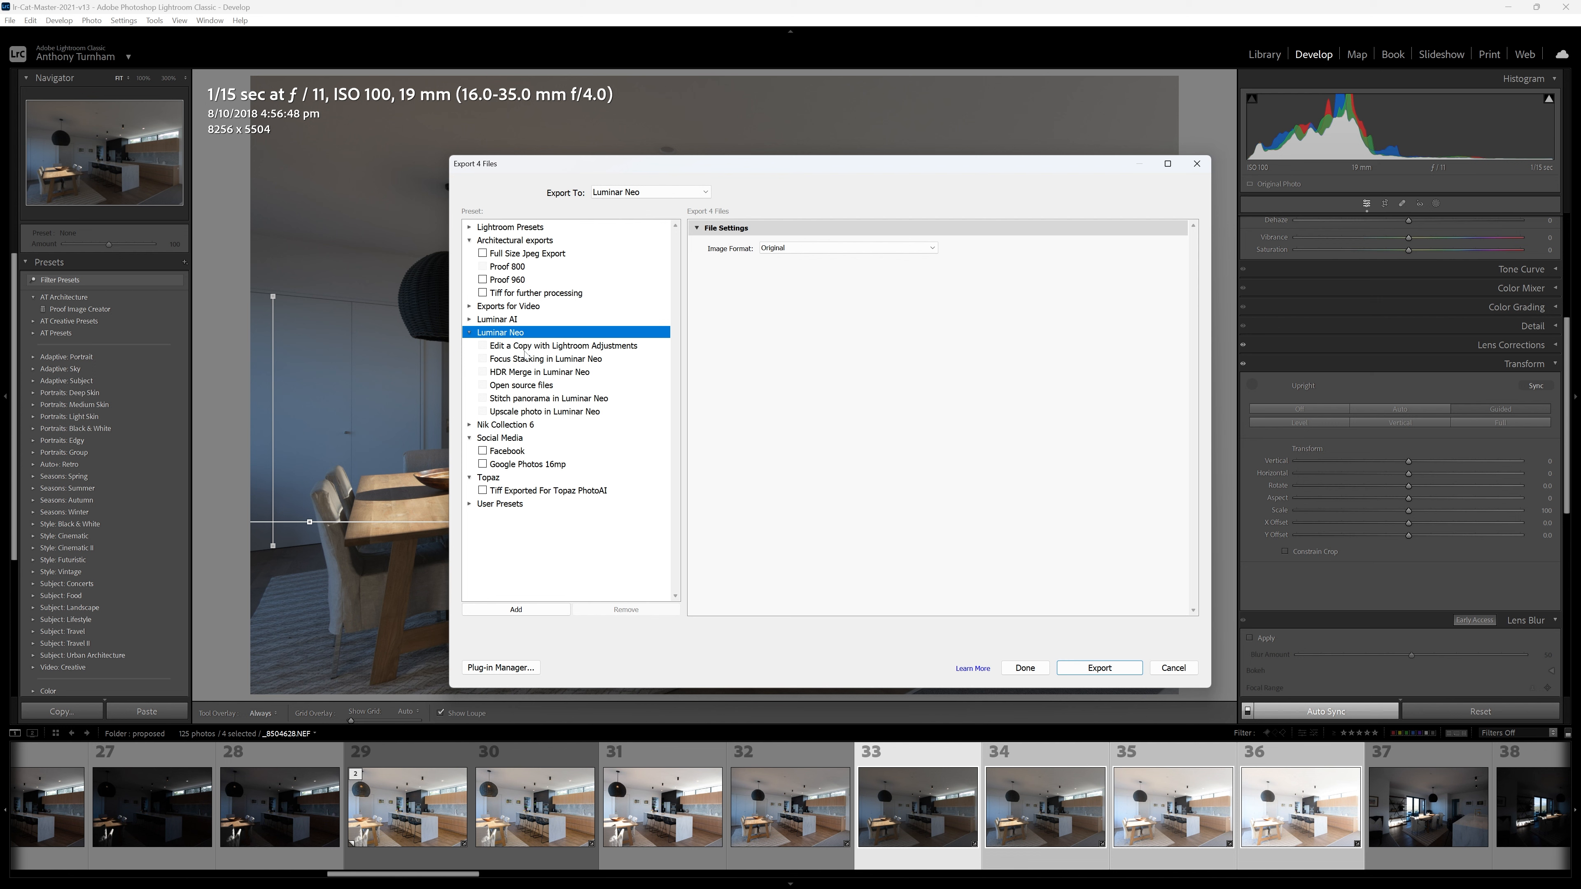
pyautogui.click(520, 373)
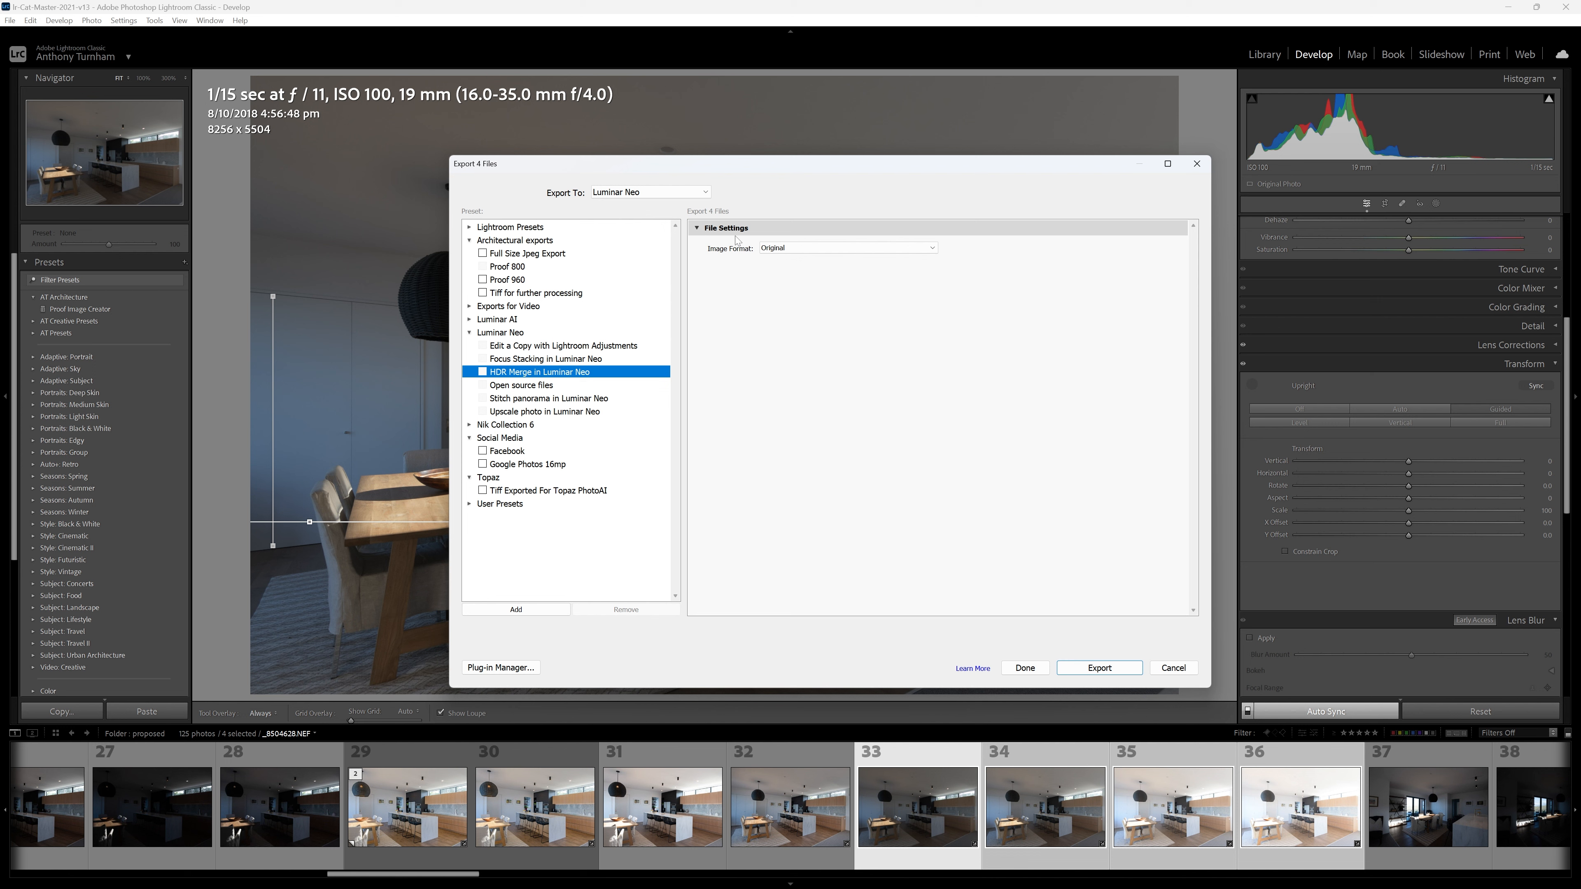
# - Export the four exposures to Luminar Neo as uncompressed TIFF in Adobe RGB (1998) at 16 bits/component
pyautogui.click(774, 249)
pyautogui.click(800, 262)
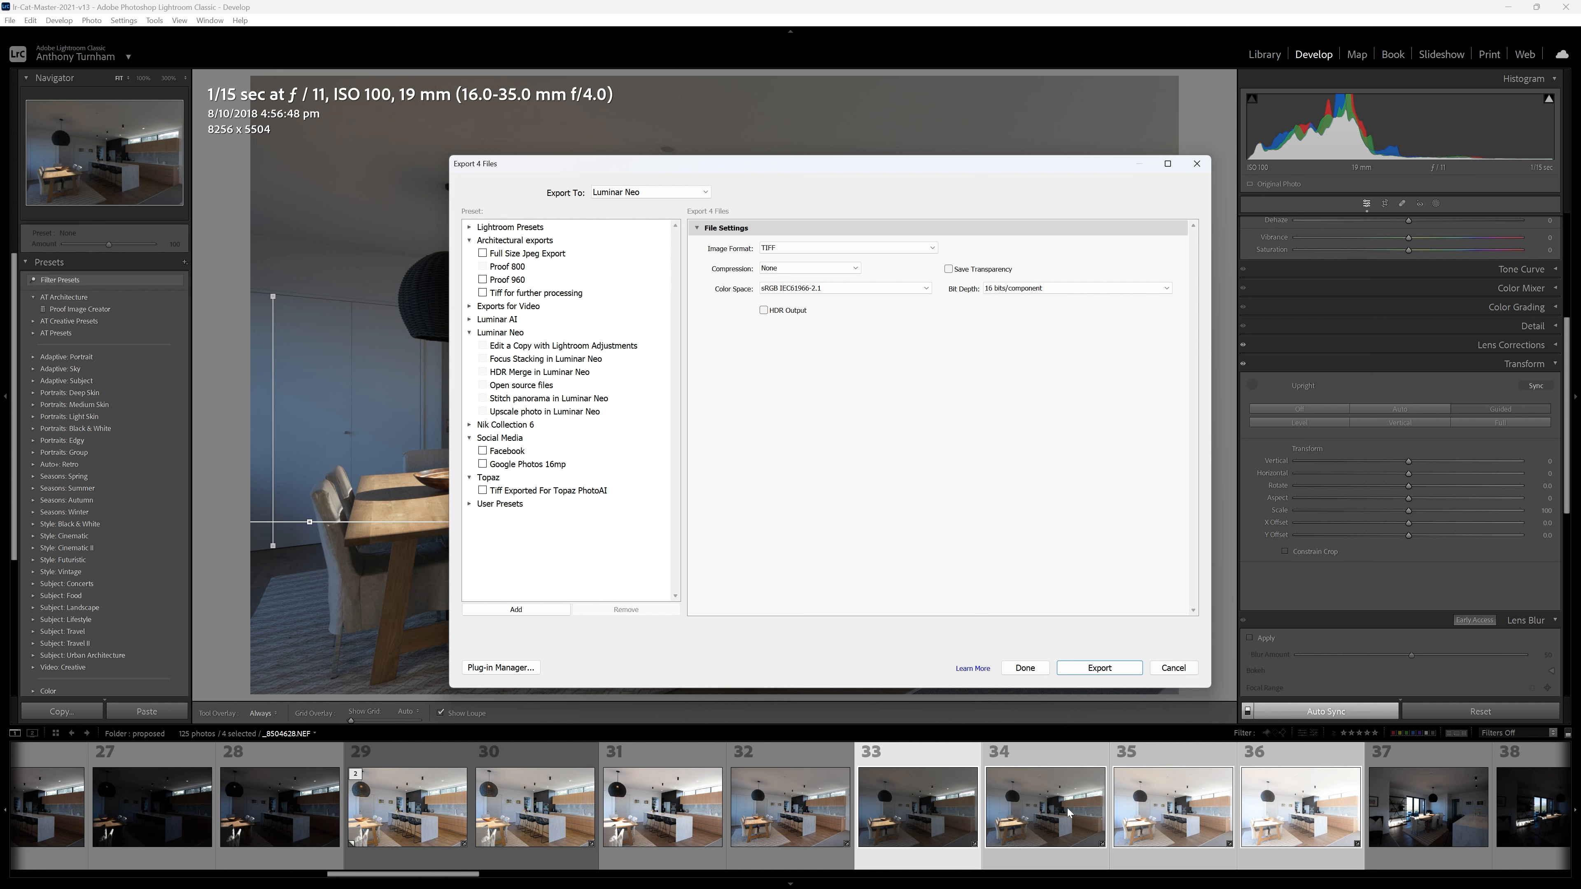
pyautogui.click(825, 268)
pyautogui.click(910, 270)
pyautogui.click(777, 291)
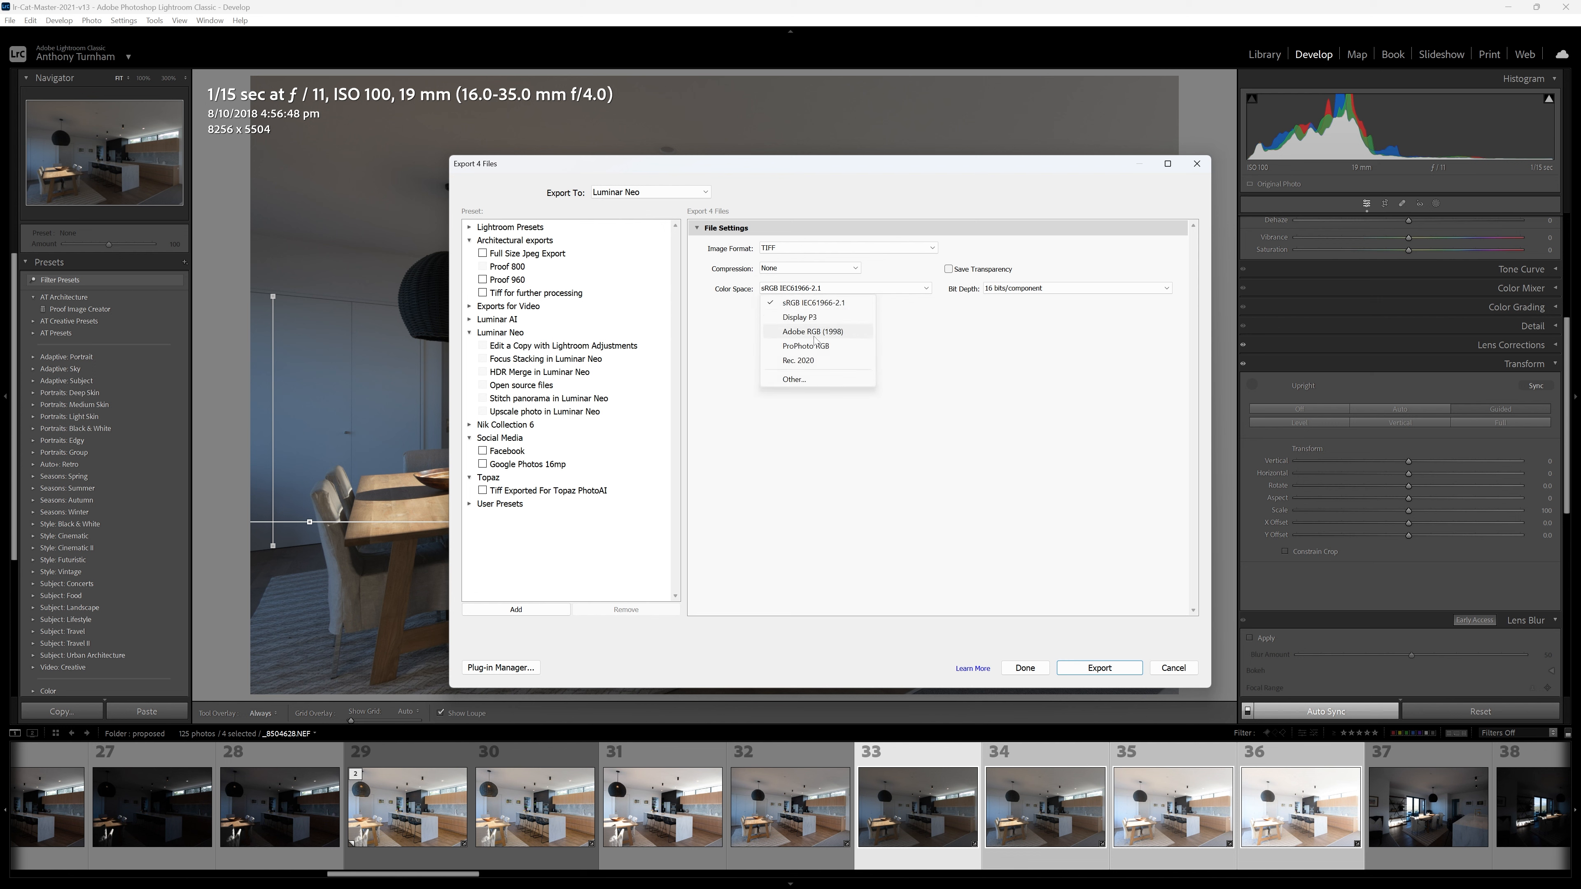
pyautogui.click(814, 337)
pyautogui.click(1052, 290)
pyautogui.click(1036, 303)
pyautogui.click(1043, 292)
pyautogui.click(1038, 317)
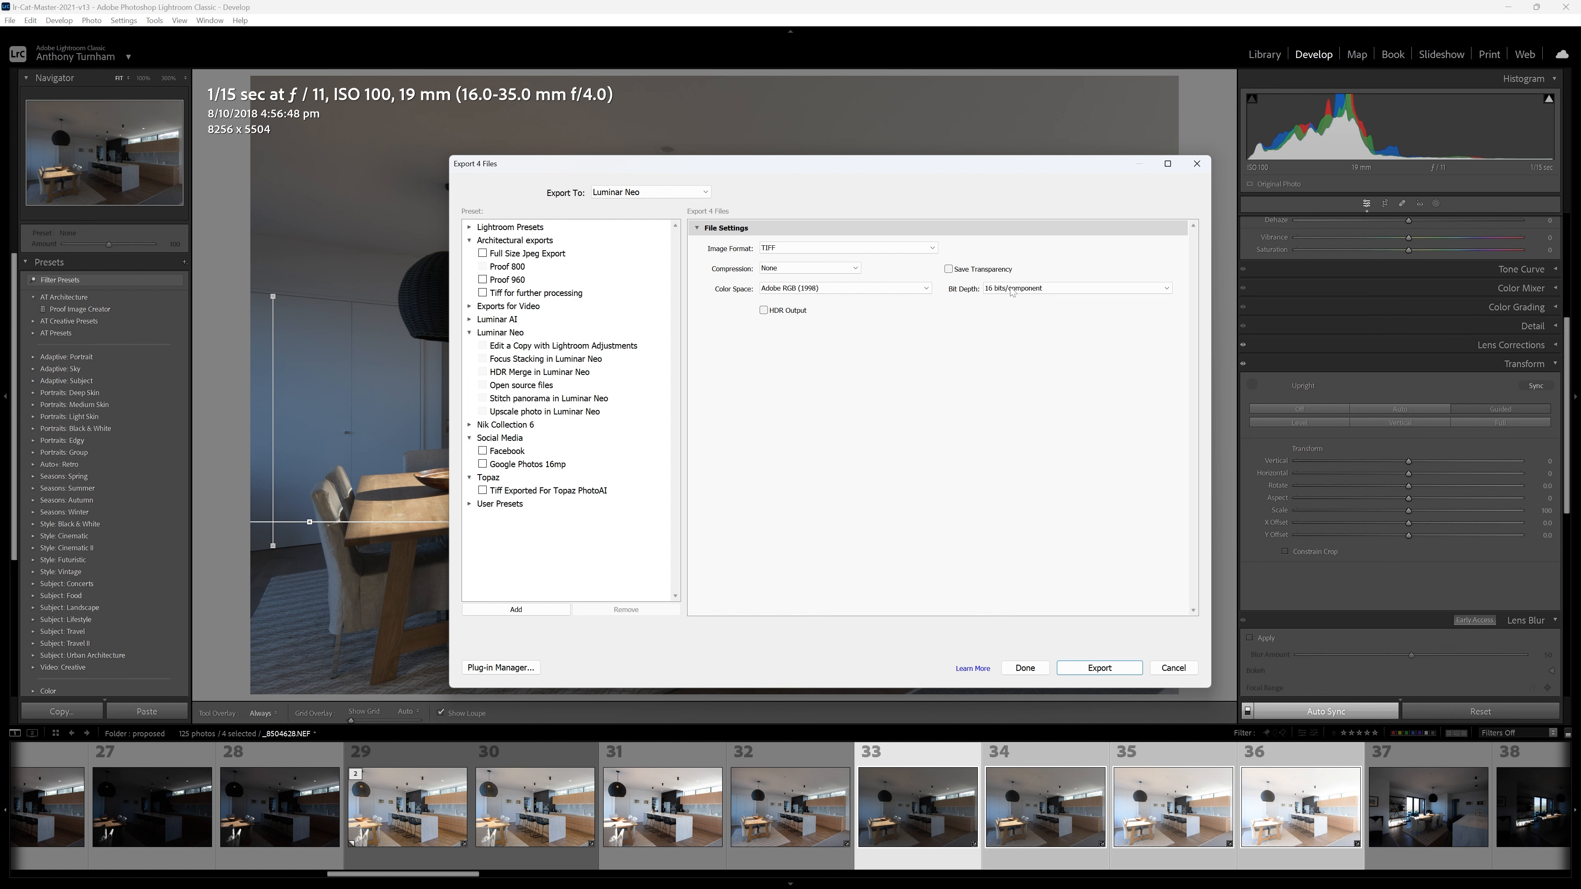
pyautogui.click(1114, 668)
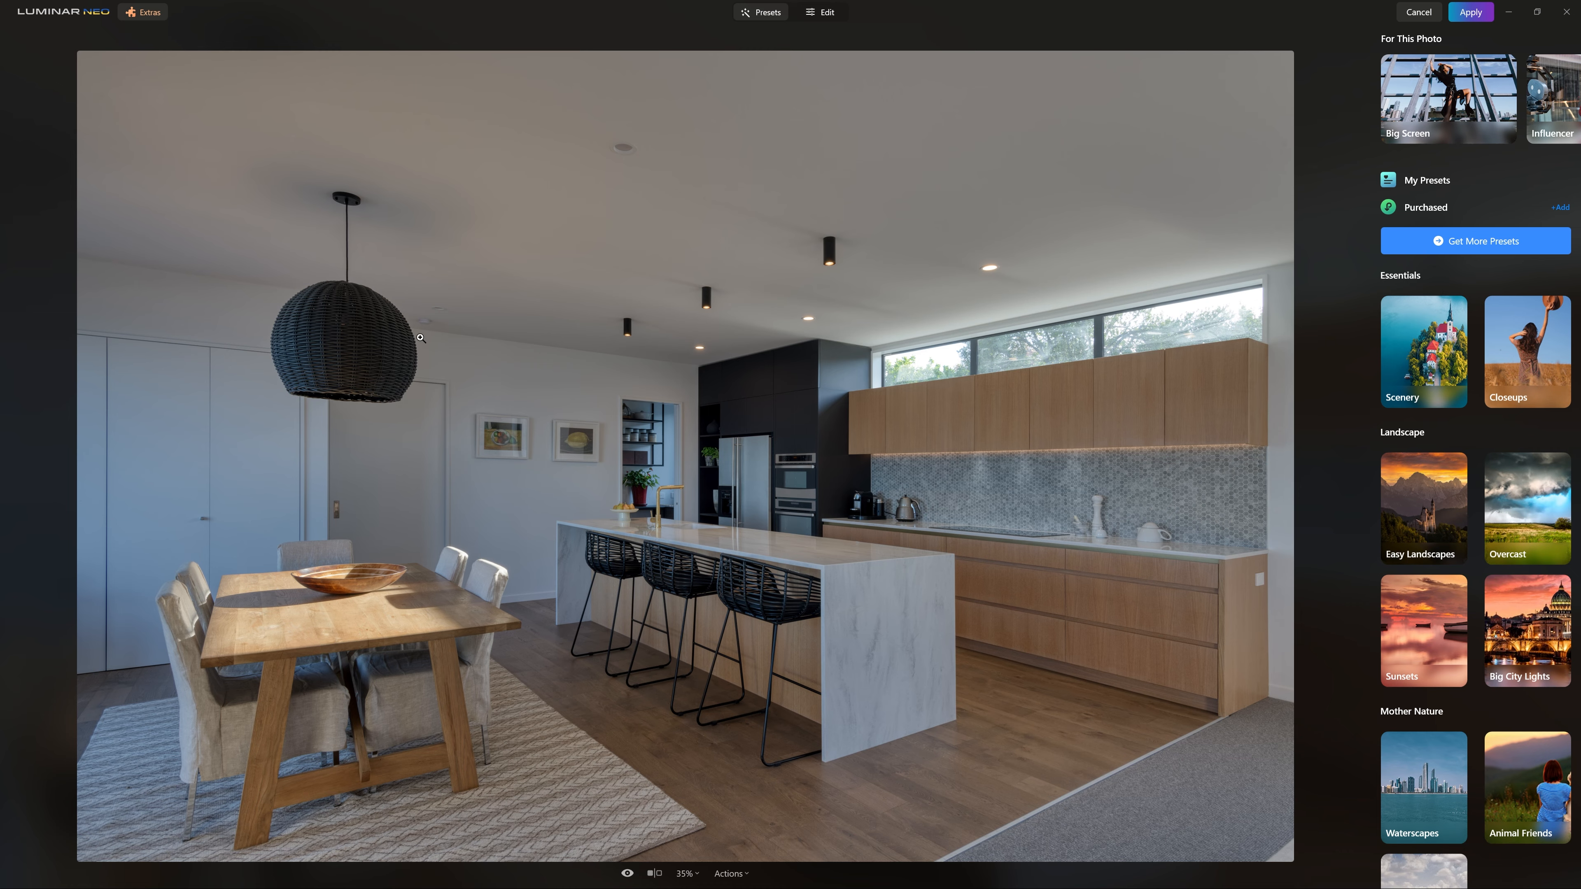
# - Inspect the new merge at 100% around the dining table and cupboard doors
pyautogui.click(299, 617)
pyautogui.moveTo(288, 607); pyautogui.dragTo(766, 565)
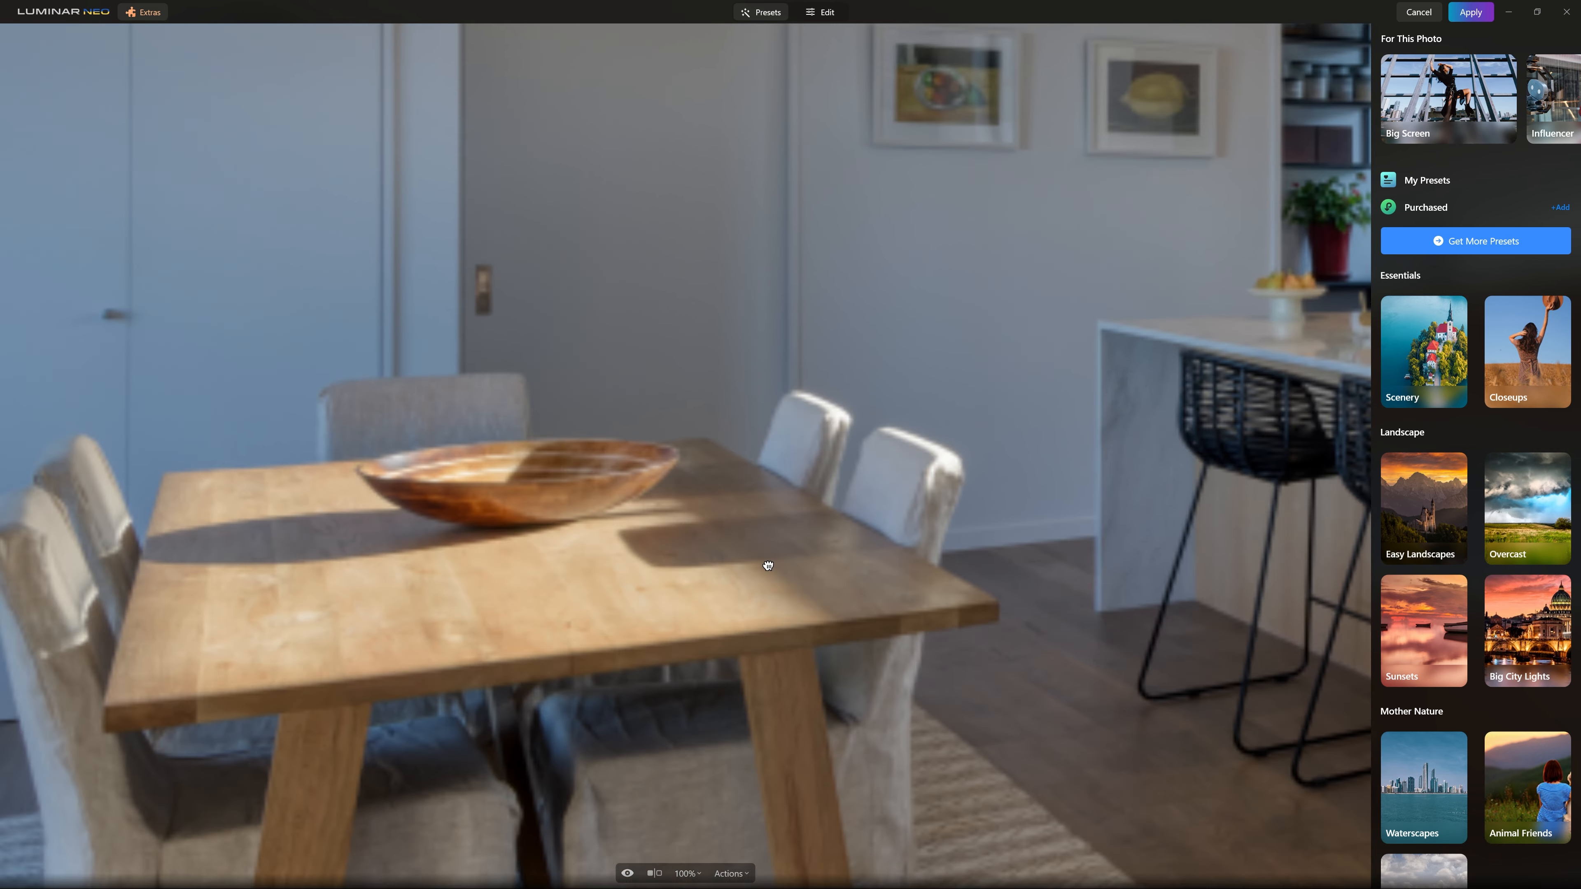
pyautogui.moveTo(545, 562); pyautogui.dragTo(546, 593)
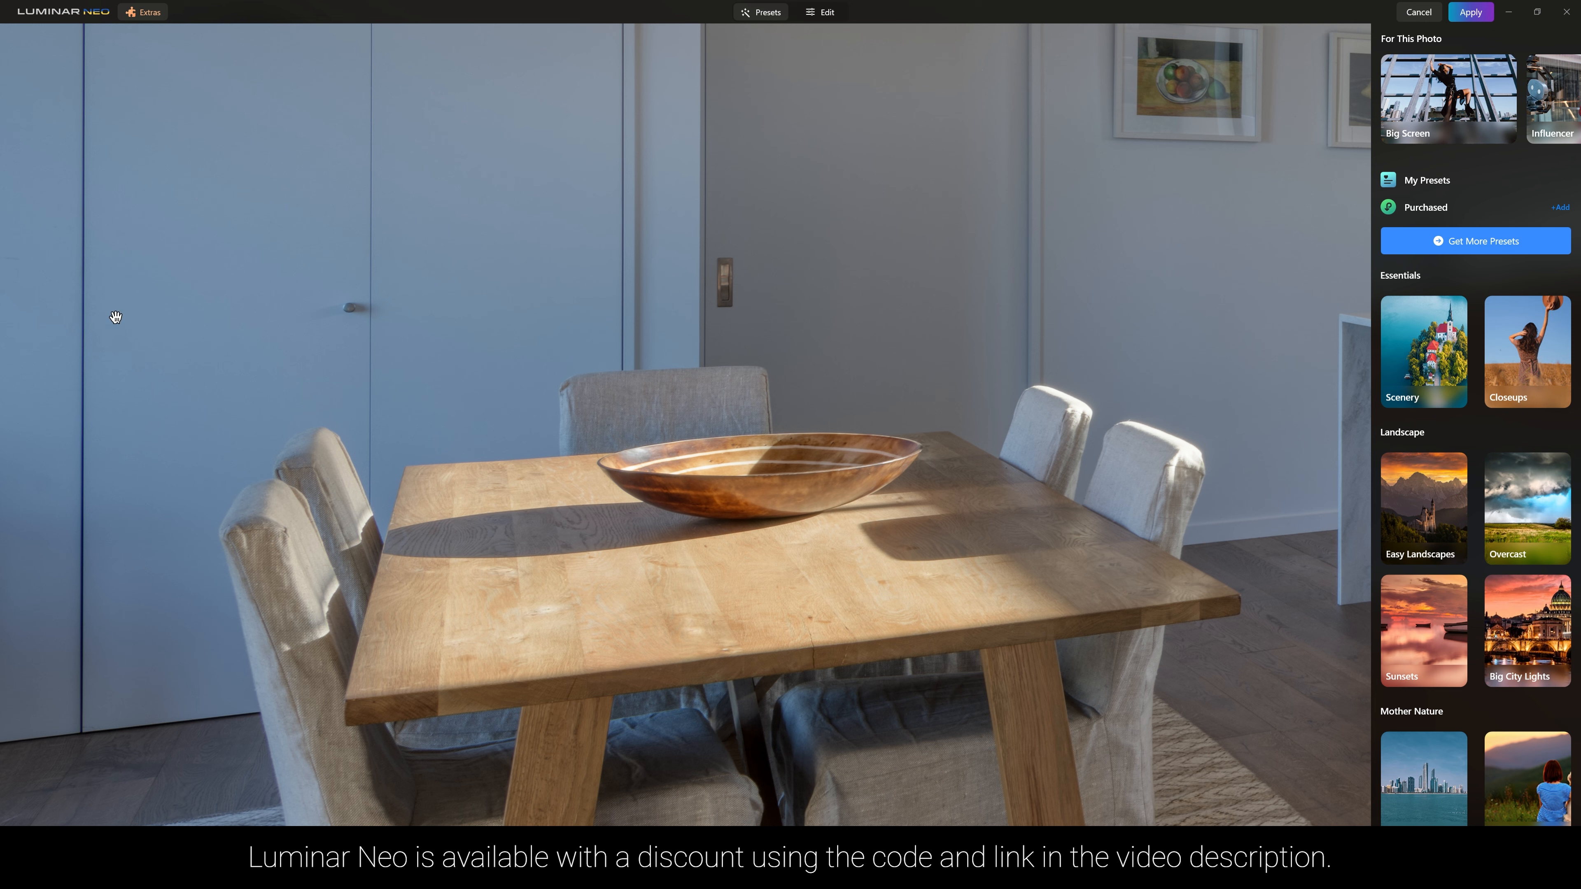
pyautogui.moveTo(136, 220); pyautogui.dragTo(71, 201)
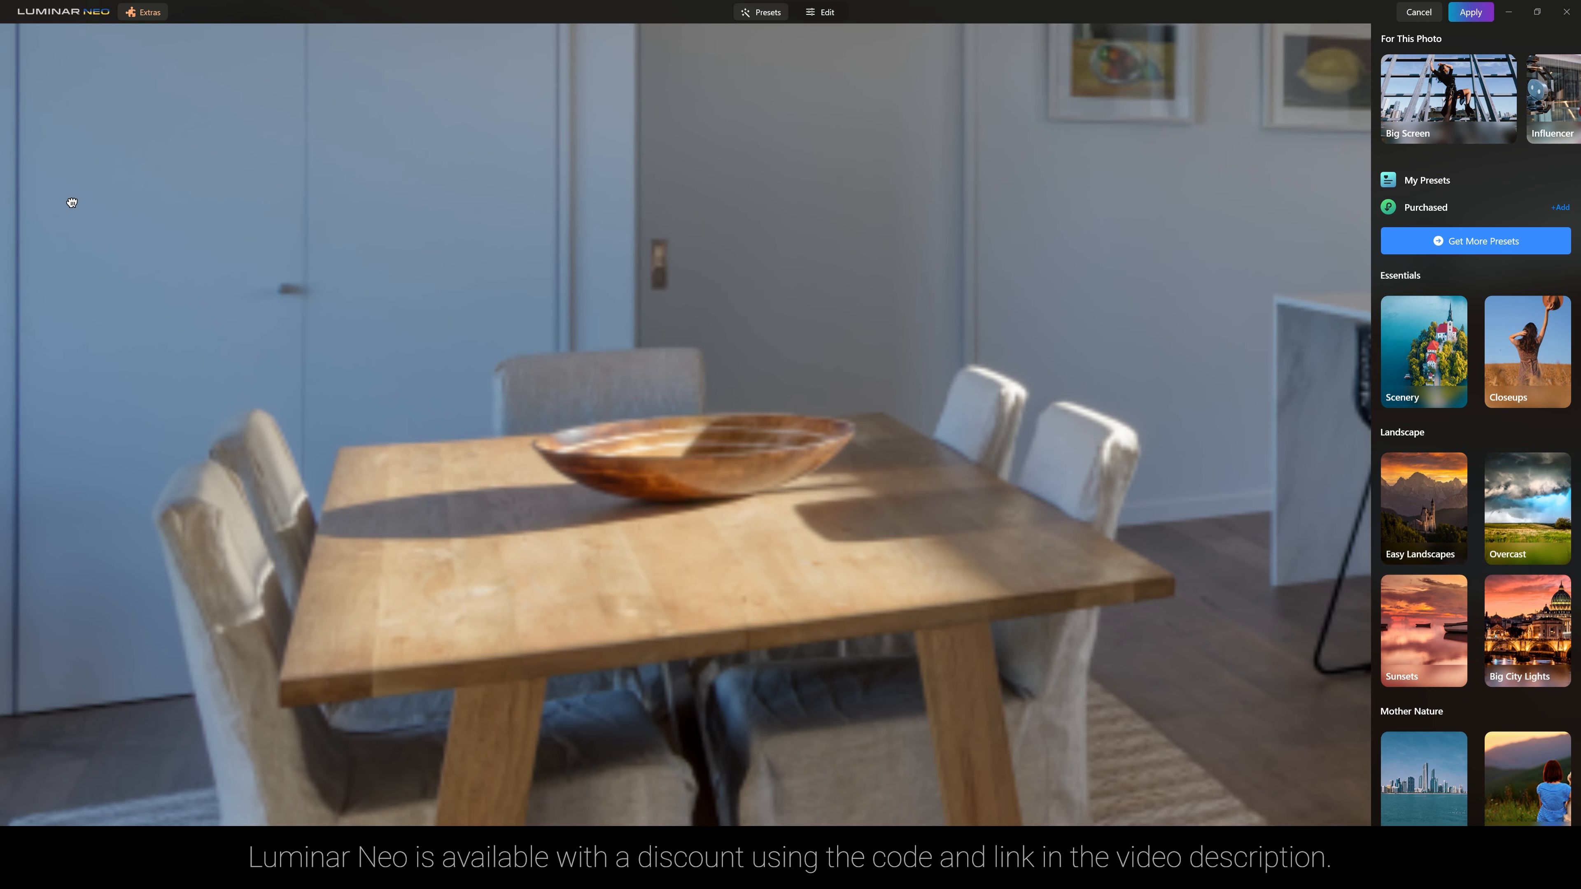
# - Inspect the splashback and overhead cabinets of the merged photo at 100%, and apply the merge to return to Lightroom Classic
pyautogui.click(71, 201)
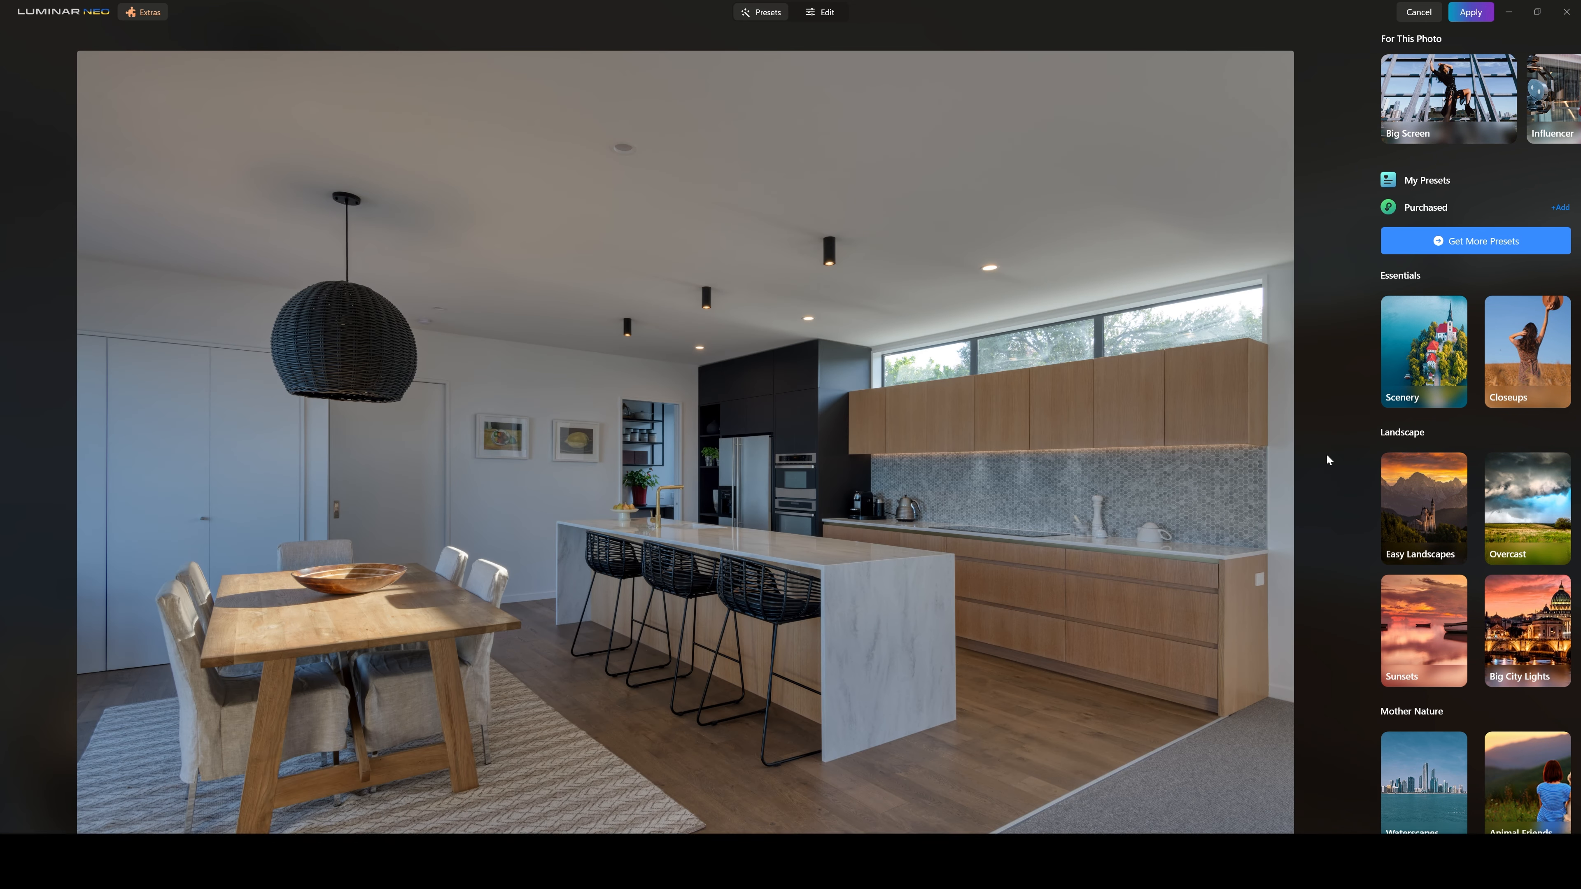
pyautogui.click(1265, 485)
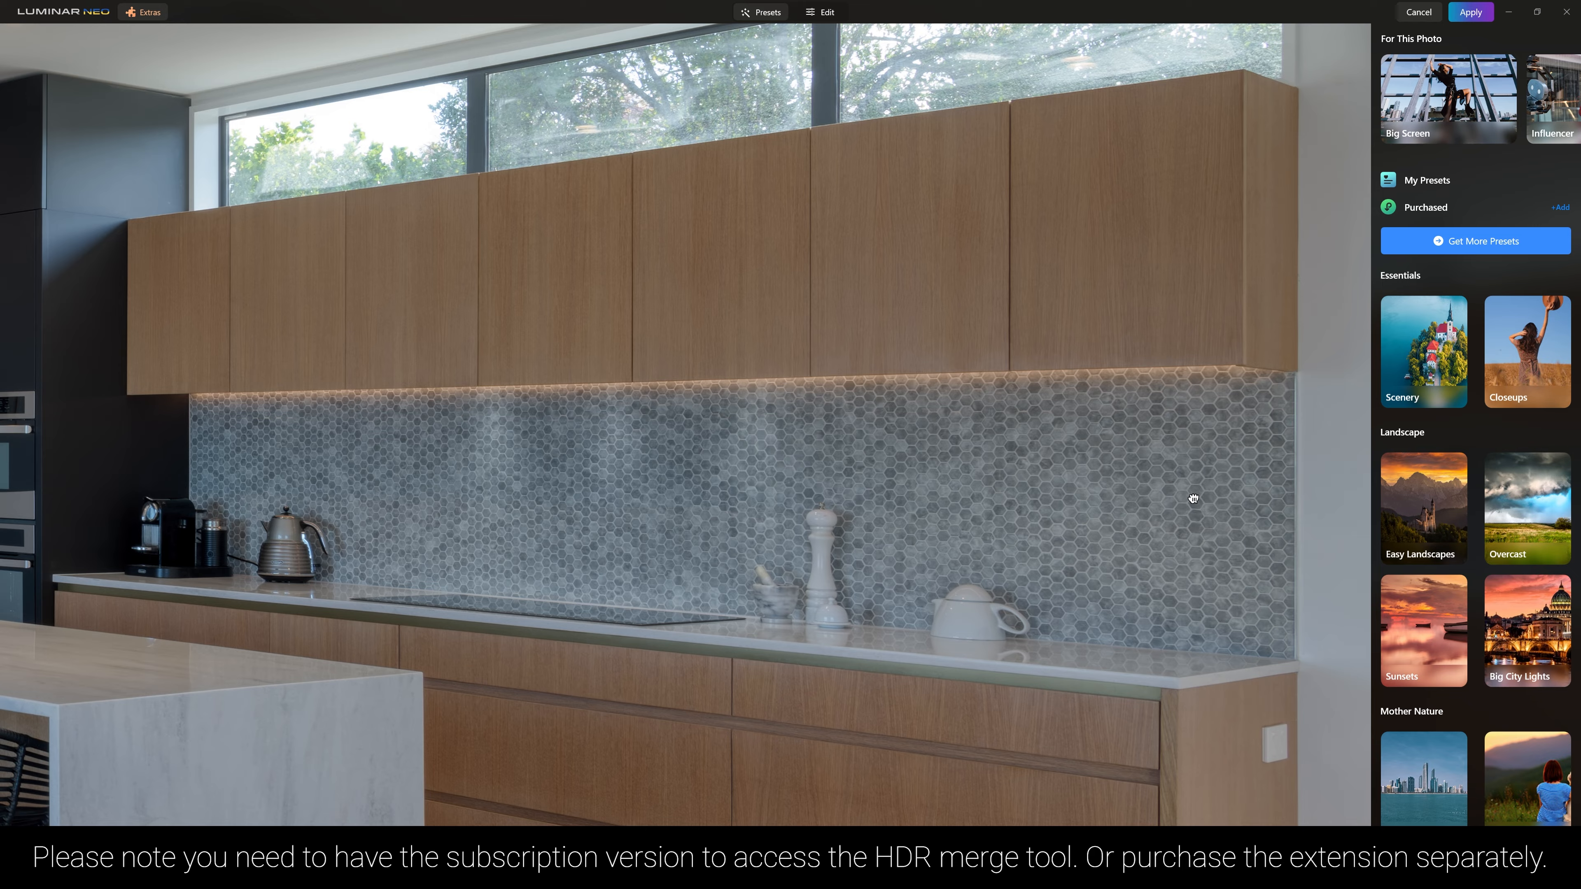
pyautogui.moveTo(1190, 491); pyautogui.dragTo(1257, 494)
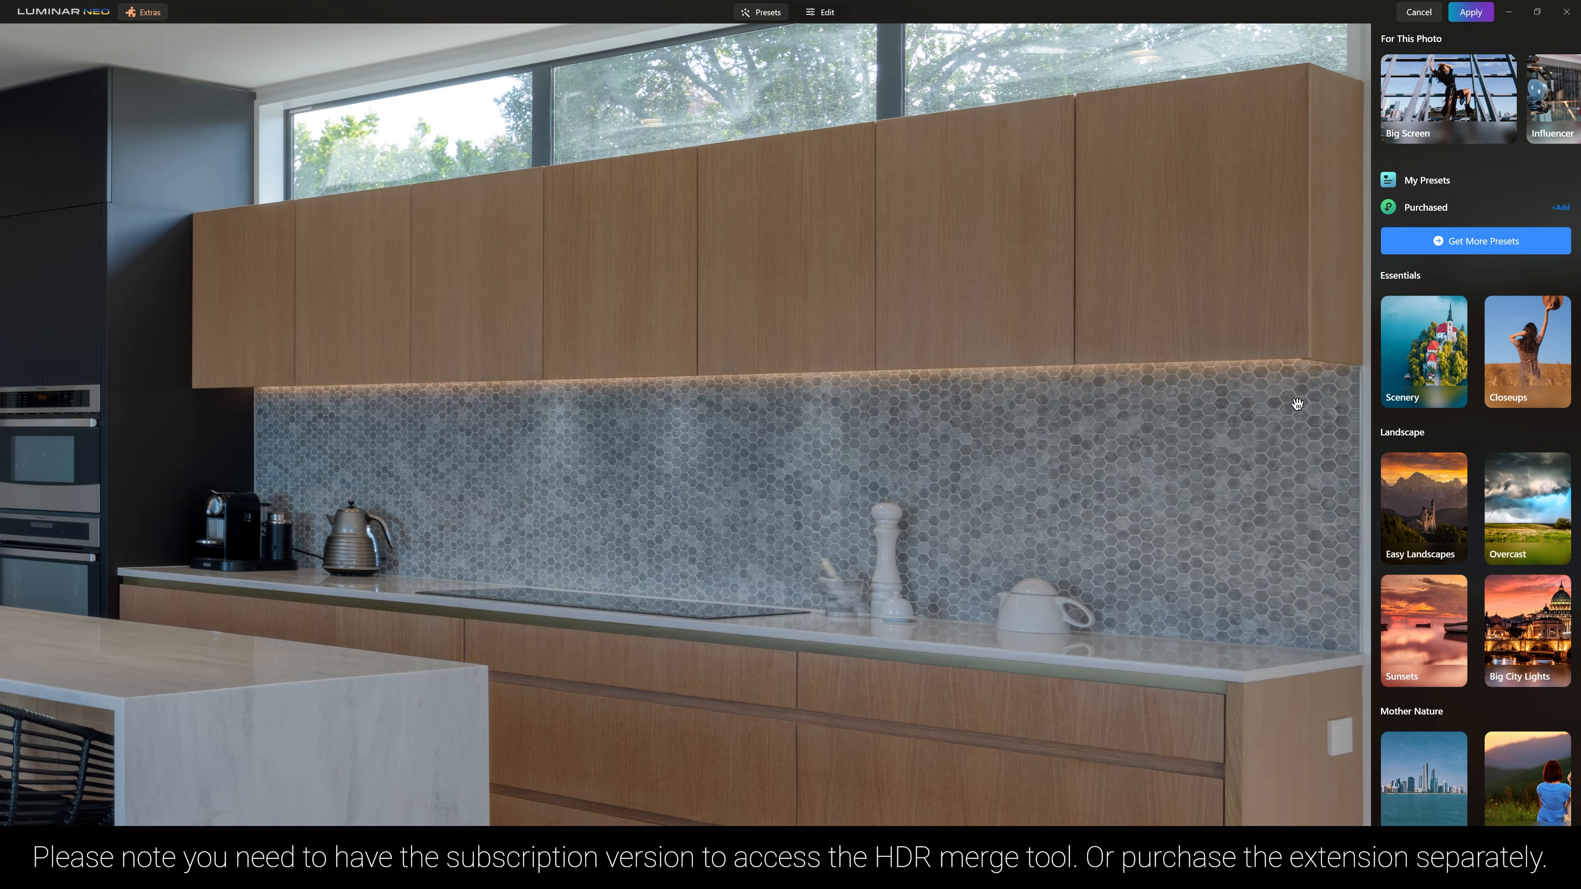
pyautogui.click(1238, 508)
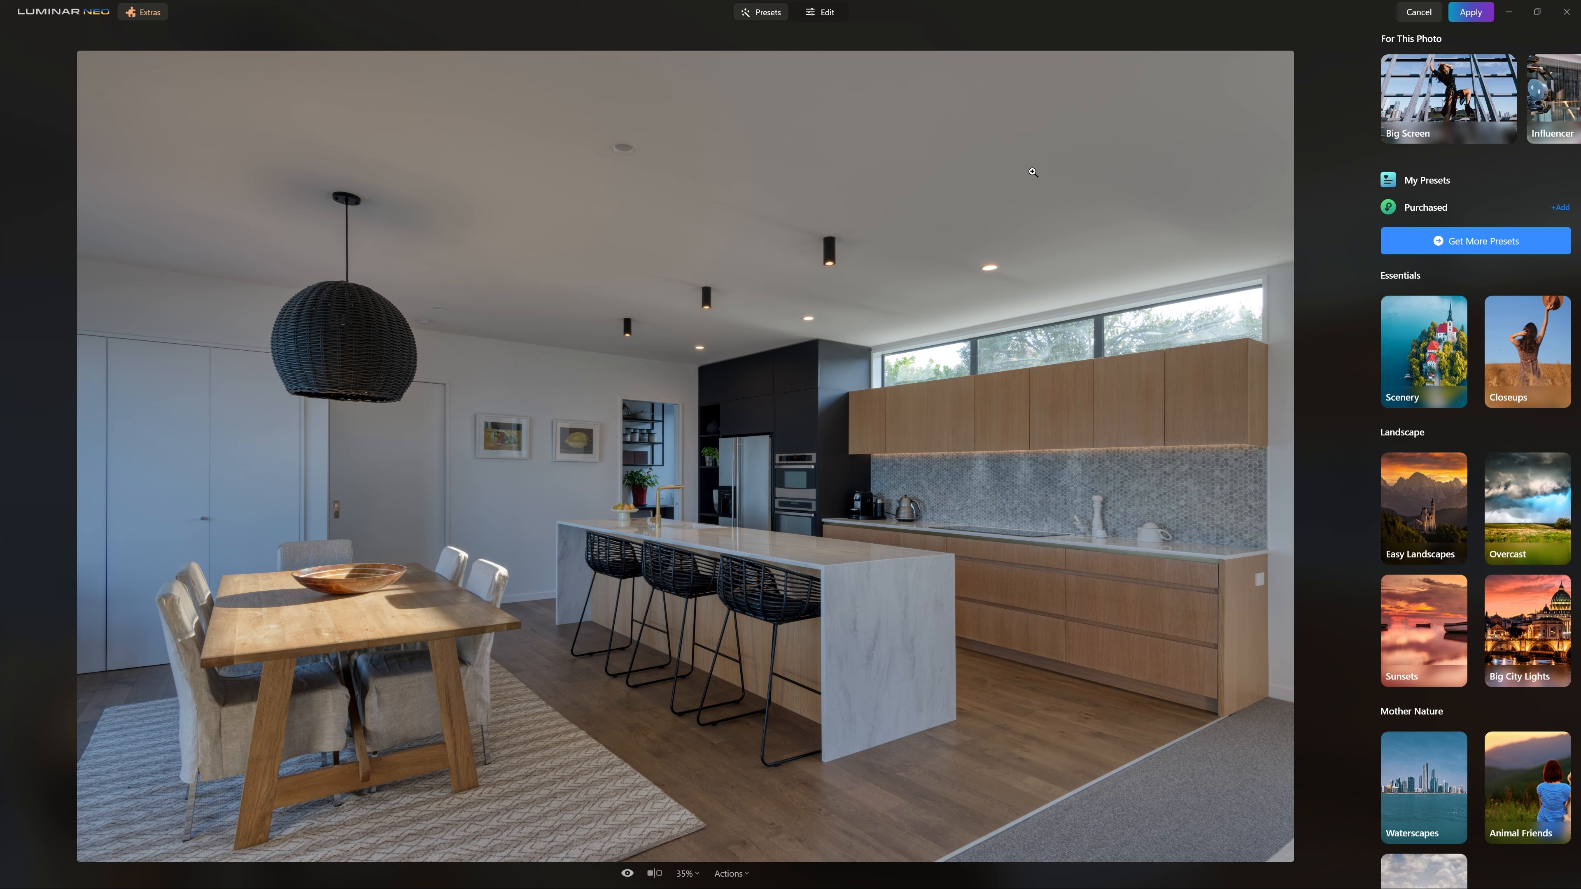
pyautogui.click(1474, 17)
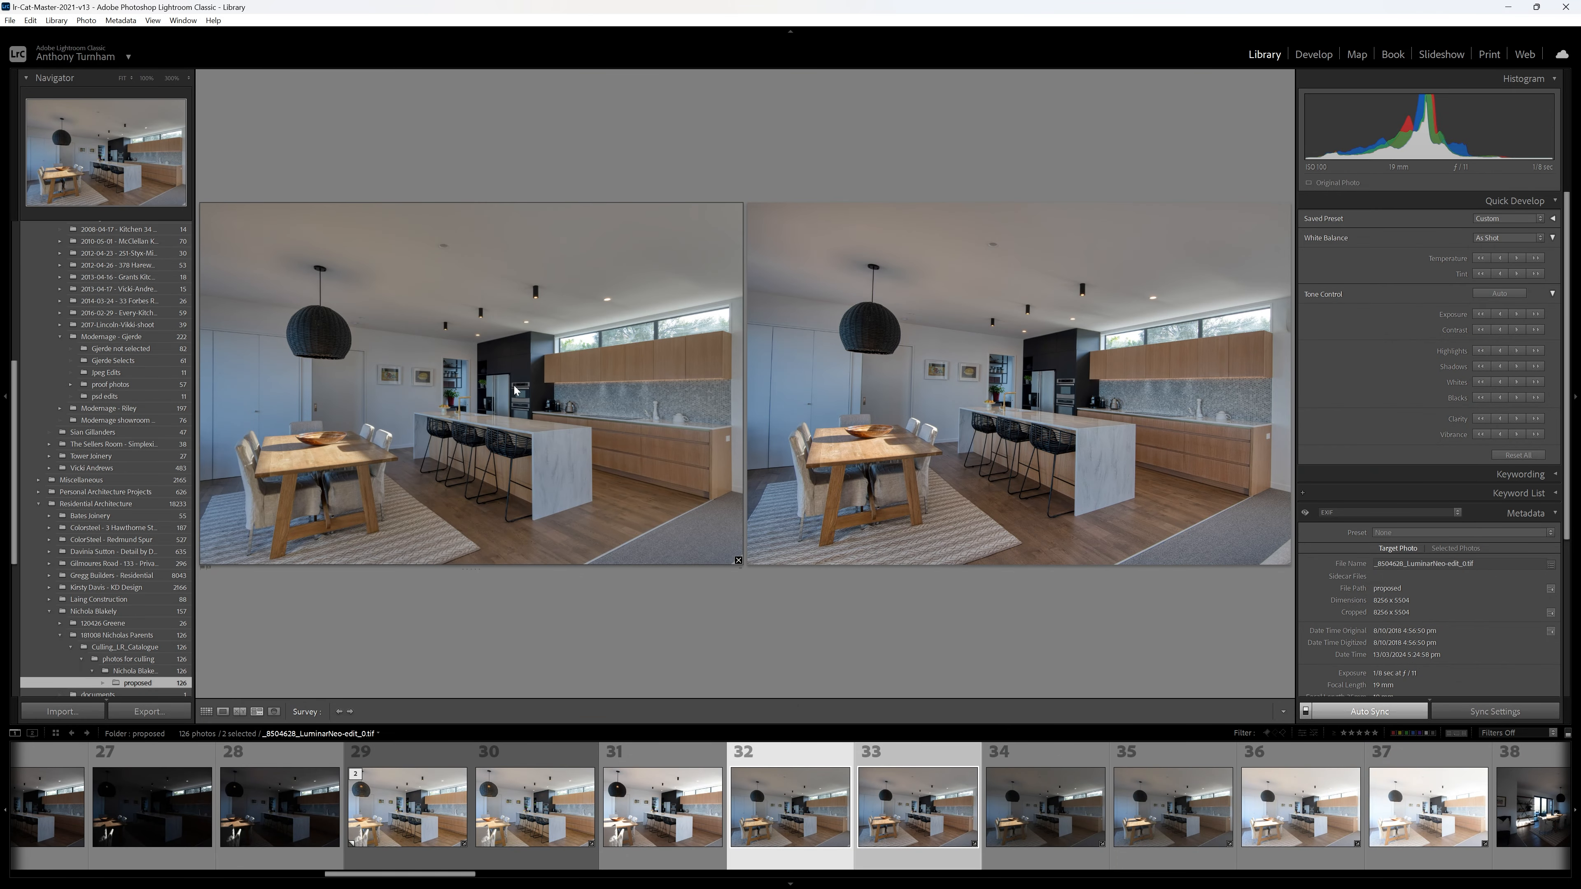
# - Compare the two merged HDR versions side by side, alternating between them as the active photo
pyautogui.click(923, 326)
pyautogui.click(957, 209)
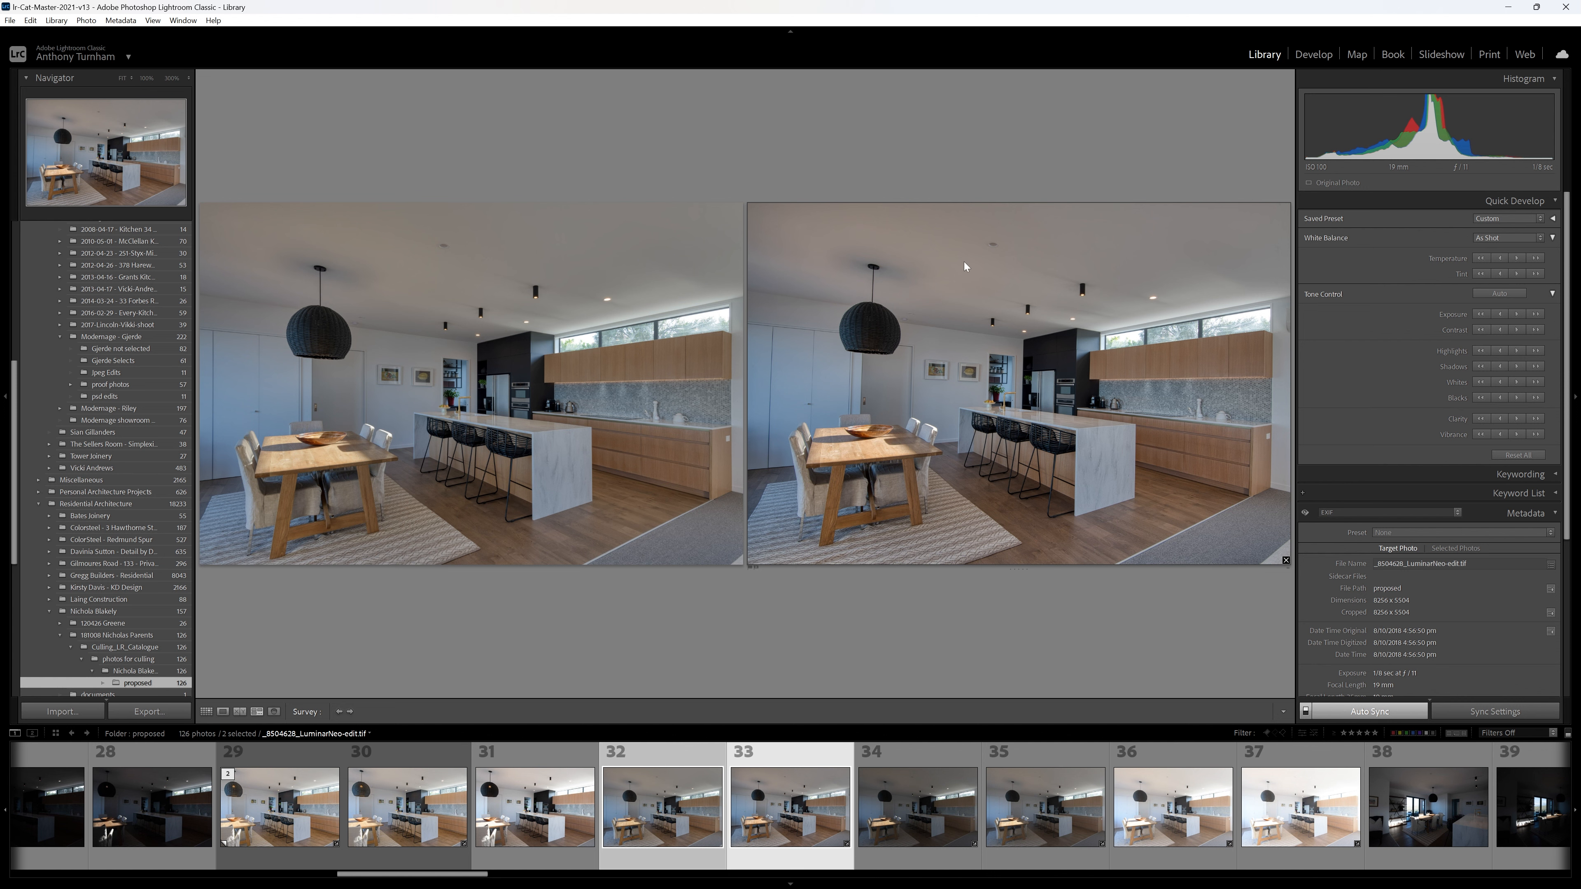
pyautogui.click(470, 288)
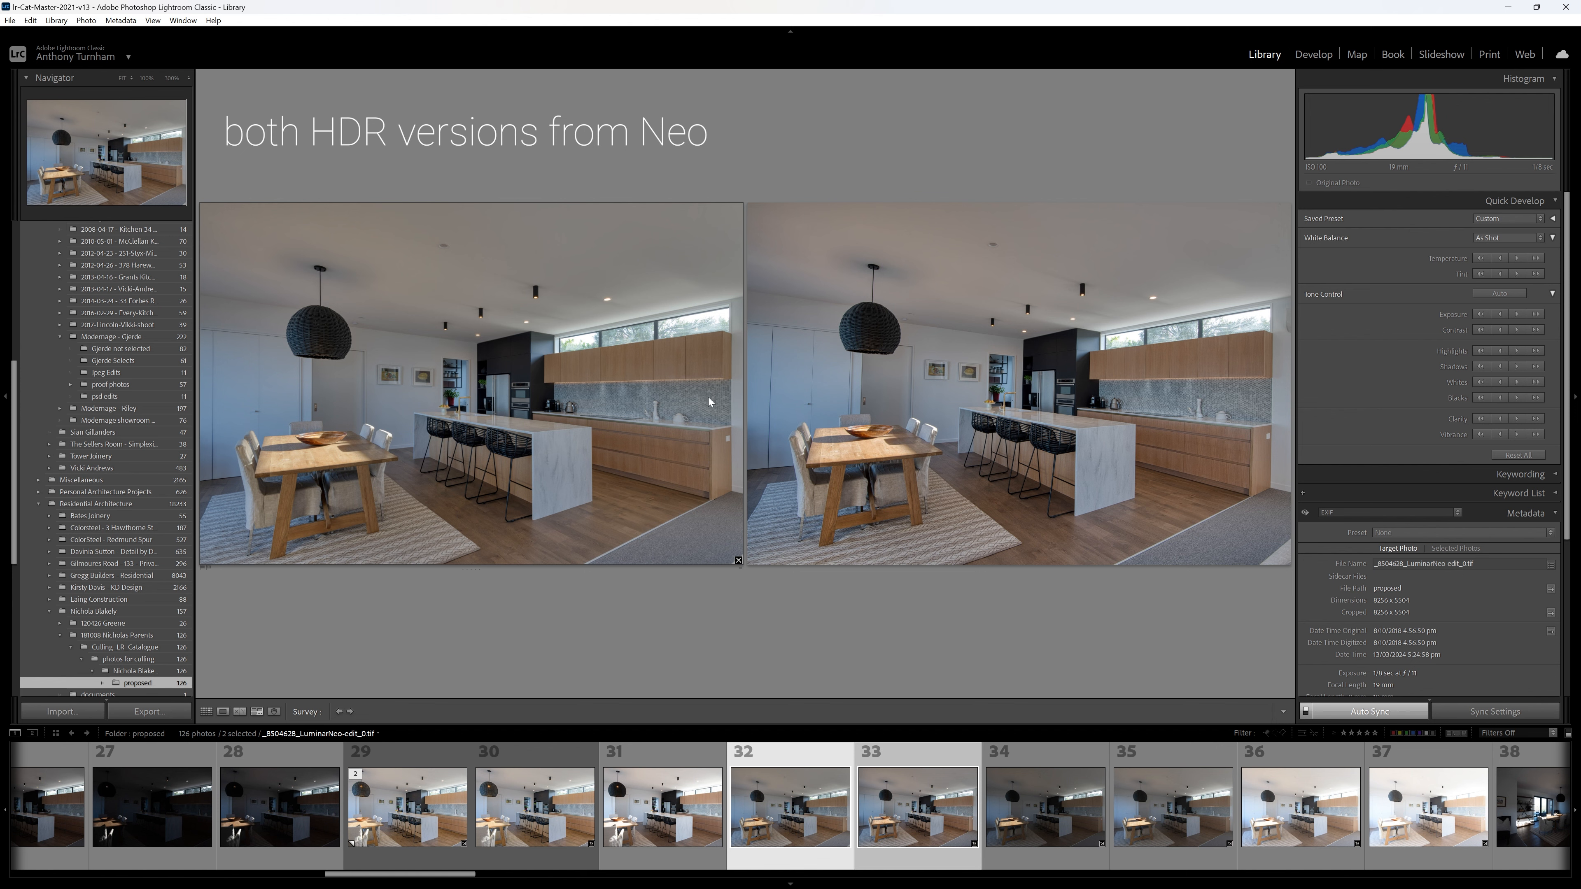
pyautogui.click(802, 425)
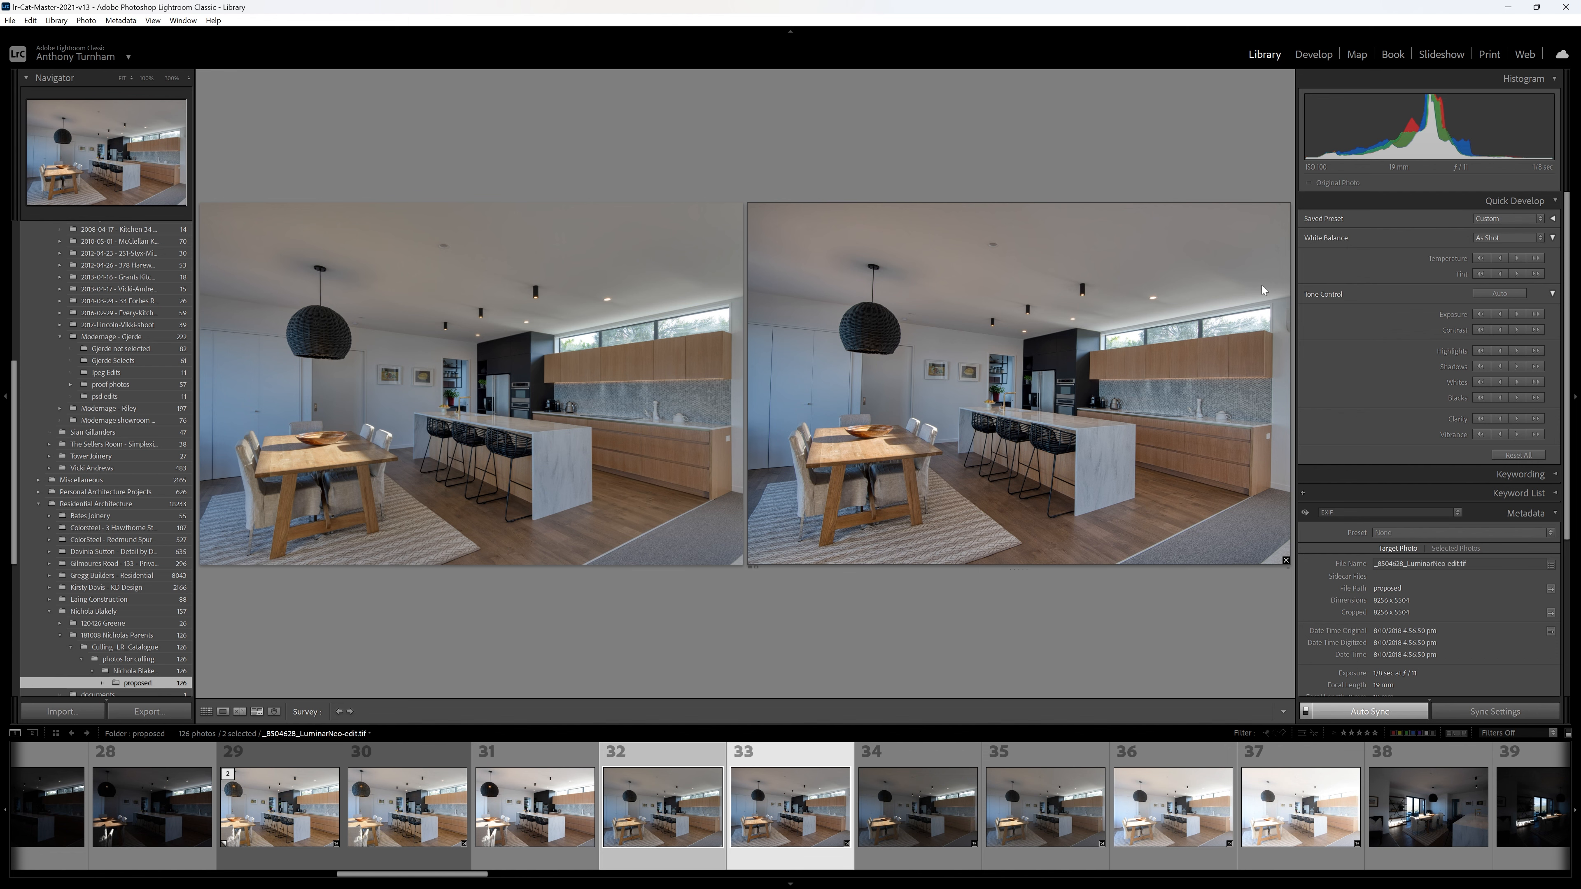
# - Open the LuminarNeo-edit_0.tif photo for developing, and set Exposure to +0.42 and Contrast to +23 on both merged photos
pyautogui.doubleClick(572, 438)
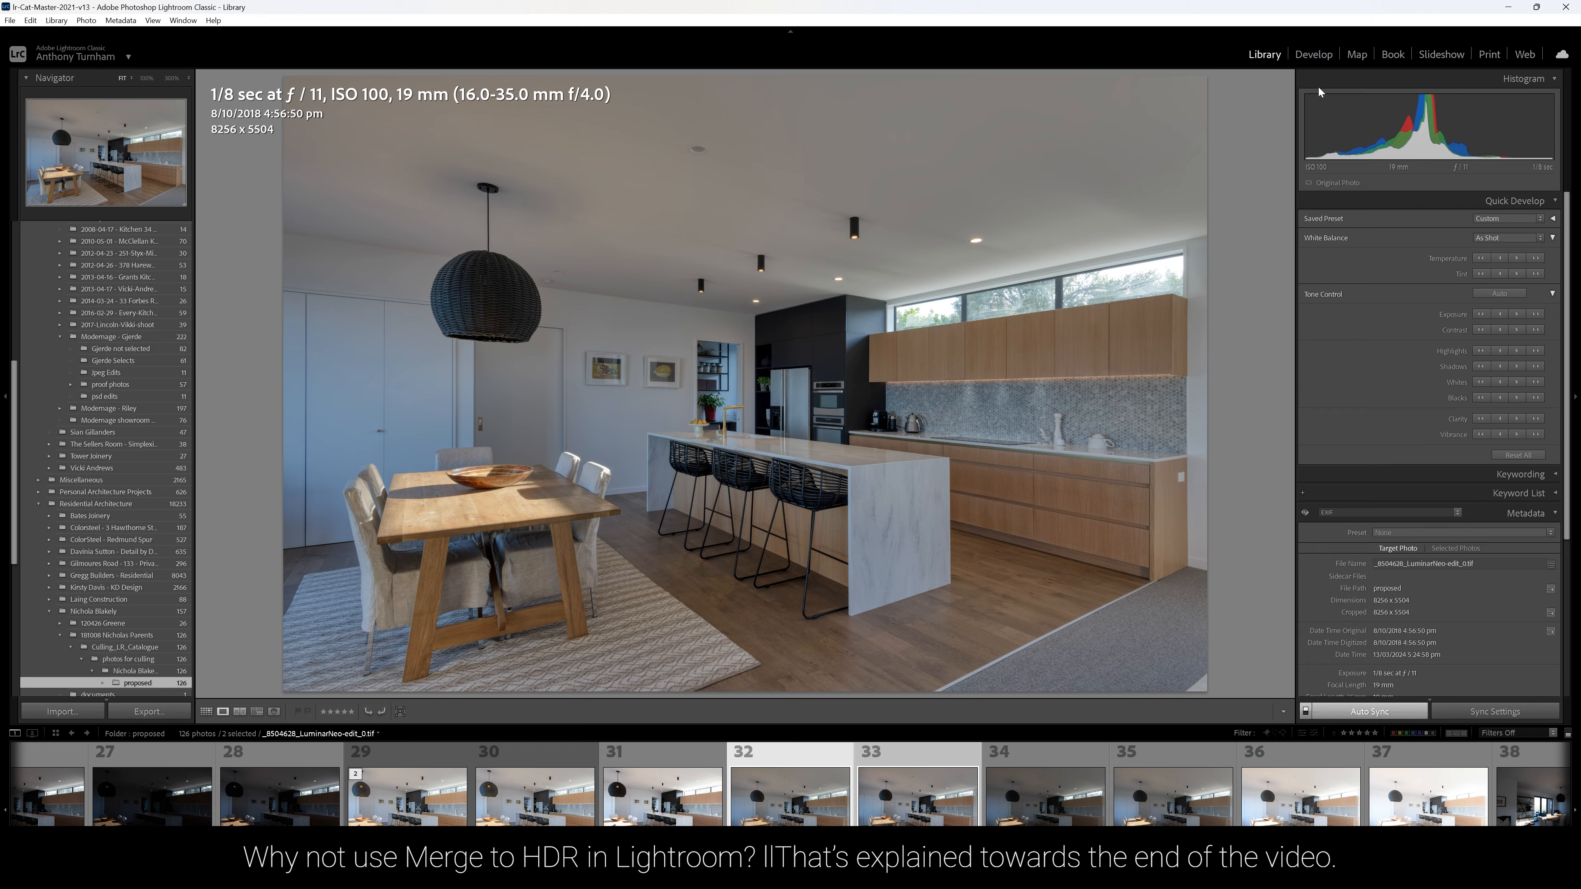
pyautogui.click(1313, 55)
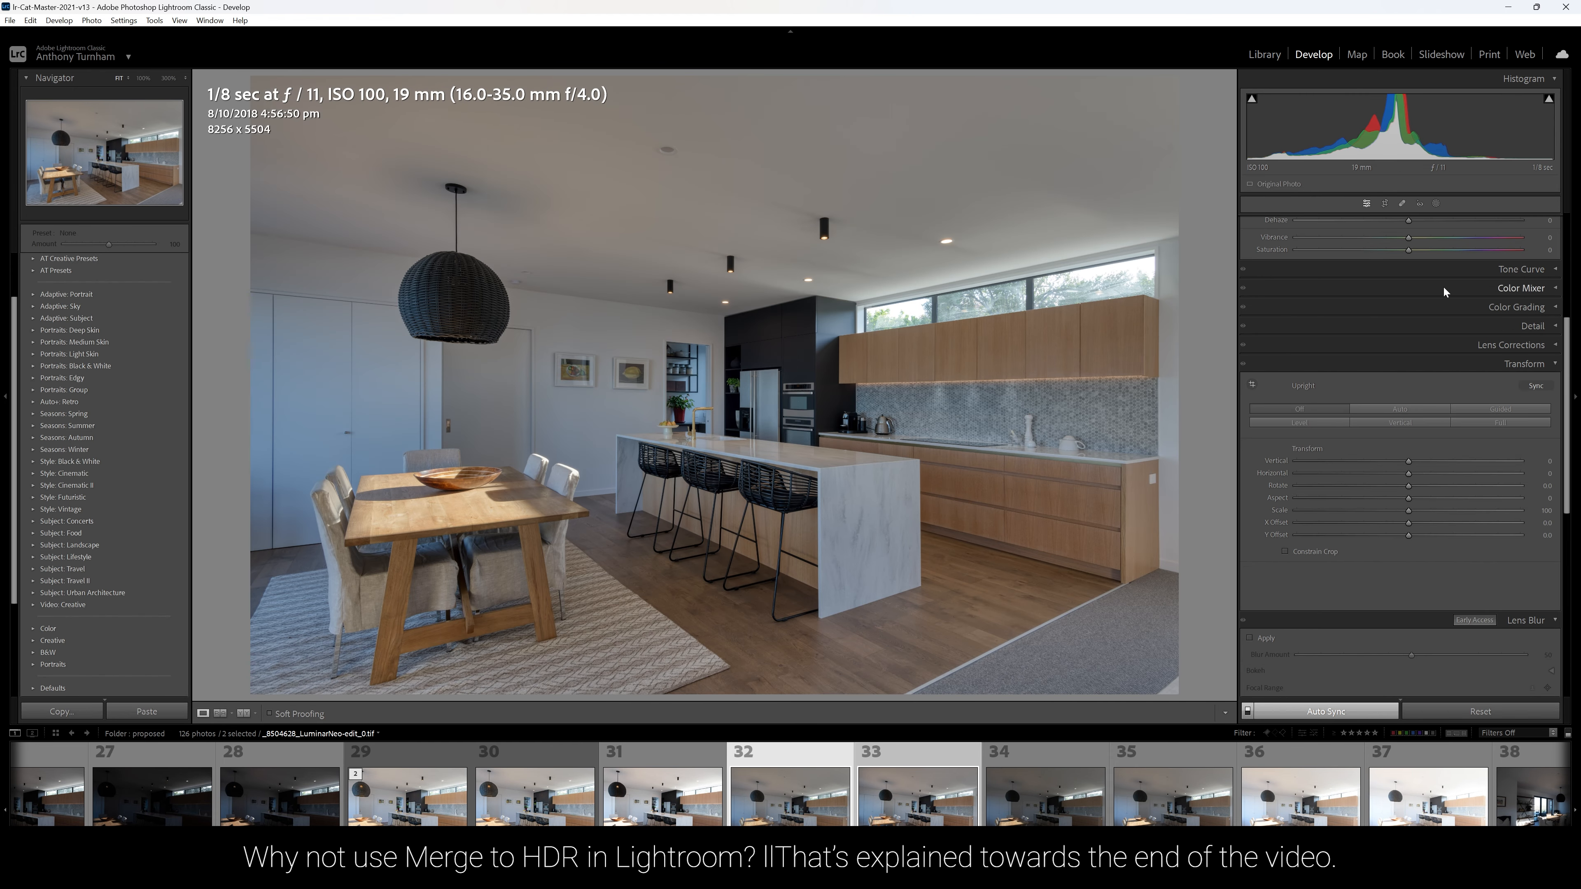
pyautogui.scroll(4, 1394, 324)
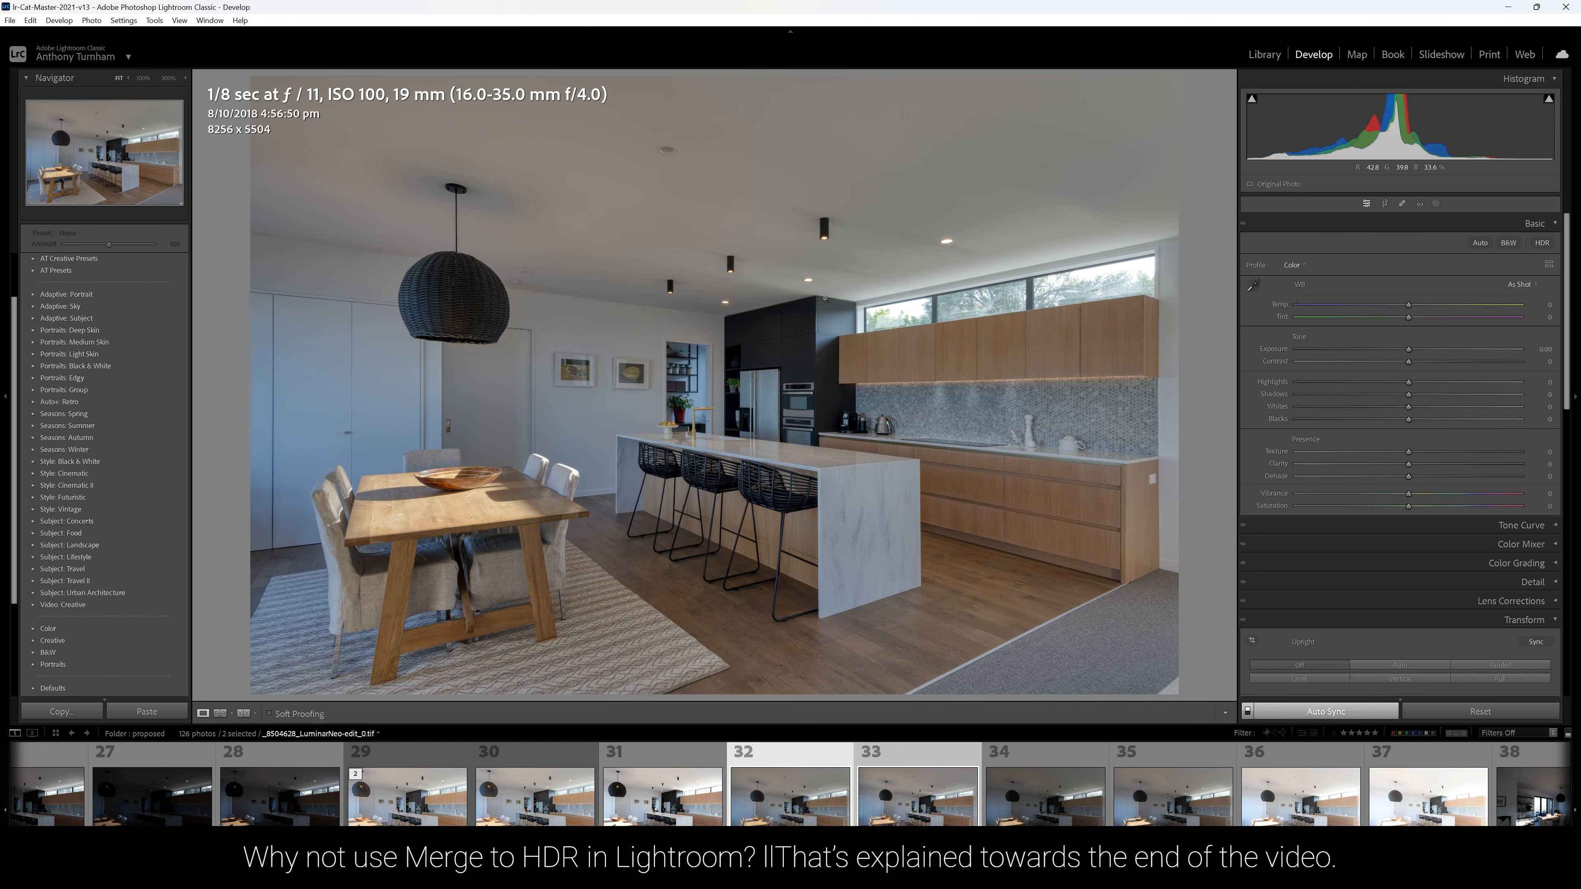
pyautogui.moveTo(1410, 362)
pyautogui.mouseDown()
pyautogui.moveTo(1435, 366)
pyautogui.moveTo(1329, 388)
pyautogui.moveTo(1409, 383)
pyautogui.mouseUp()
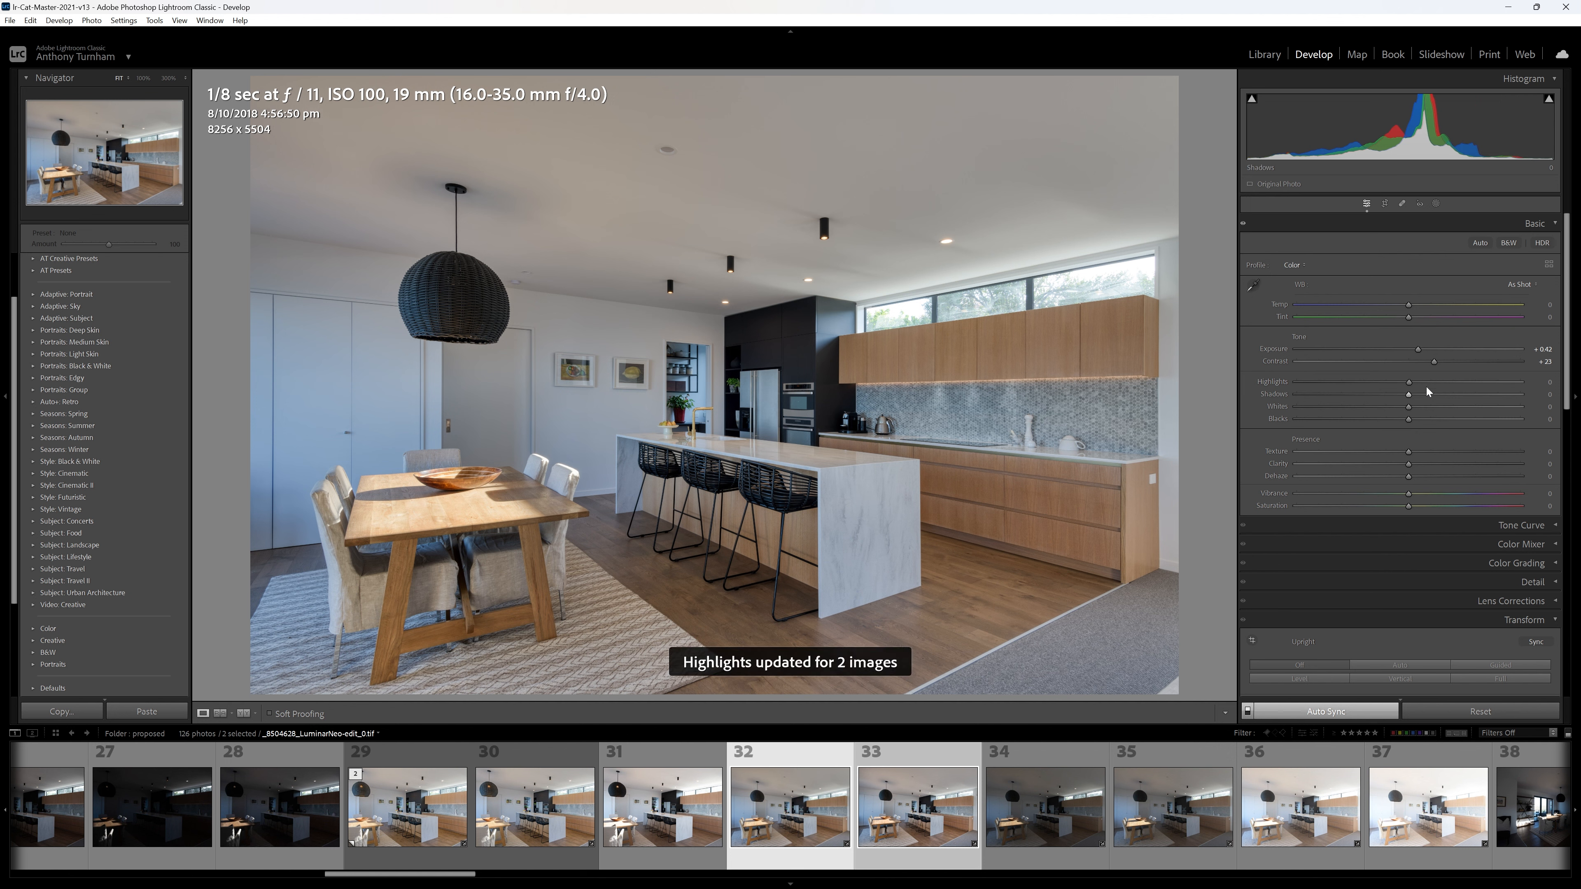
# - Set Highlights to +53, Whites to +8, Texture to +4 and Clarity to +9 on both merged photos
pyautogui.moveTo(1410, 383); pyautogui.dragTo(1467, 388)
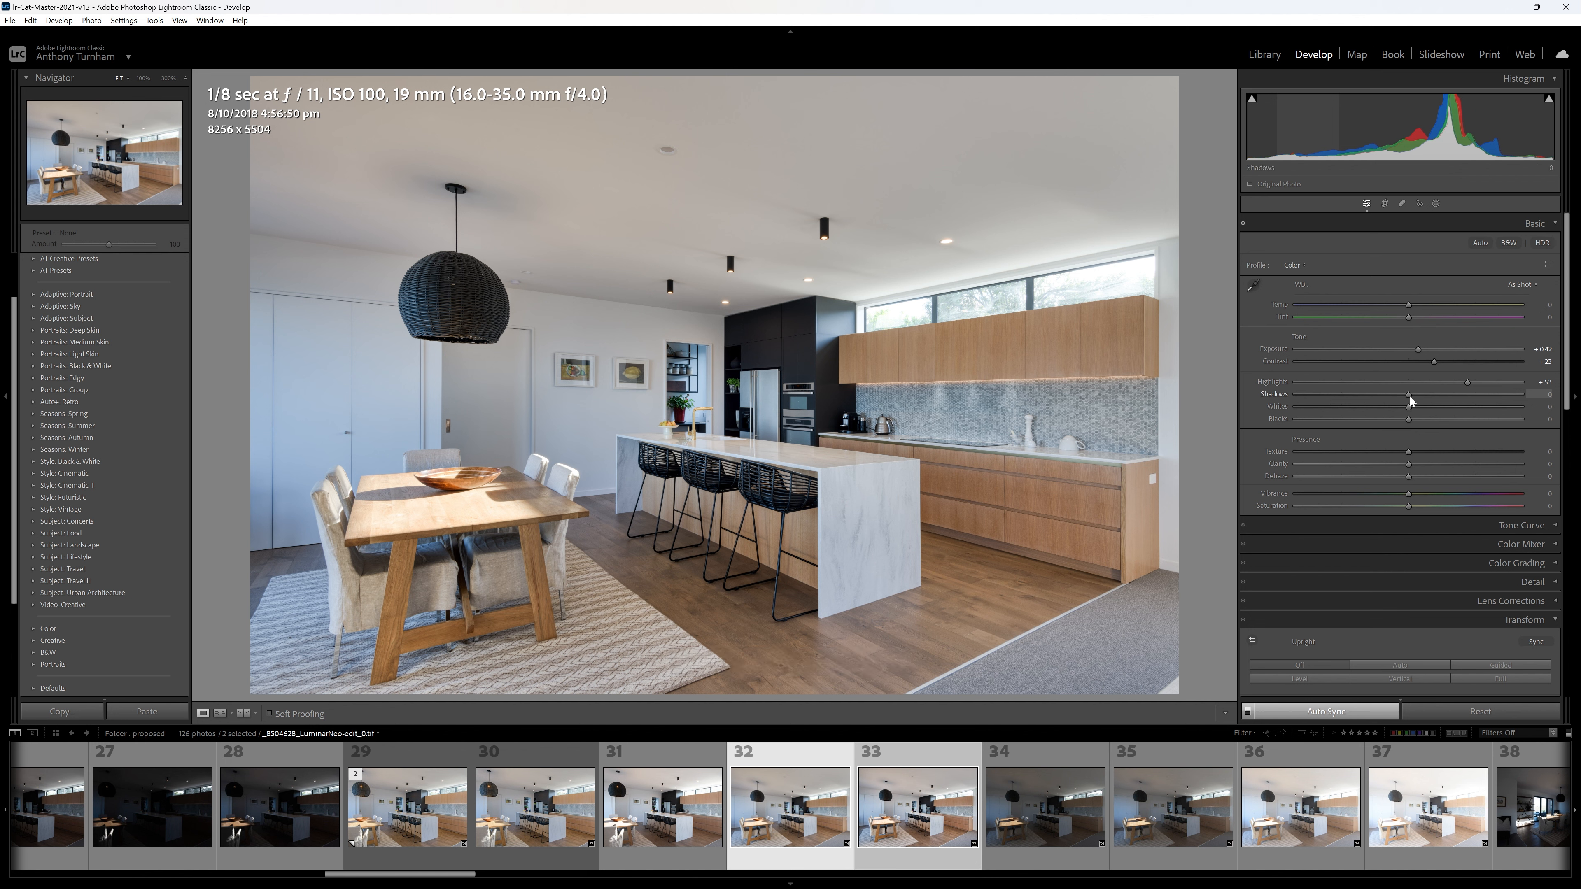
pyautogui.moveTo(1416, 397)
pyautogui.mouseDown()
pyautogui.moveTo(1447, 399)
pyautogui.moveTo(1400, 405)
pyautogui.moveTo(1419, 409)
pyautogui.mouseUp()
pyautogui.moveTo(1410, 464); pyautogui.dragTo(1422, 473)
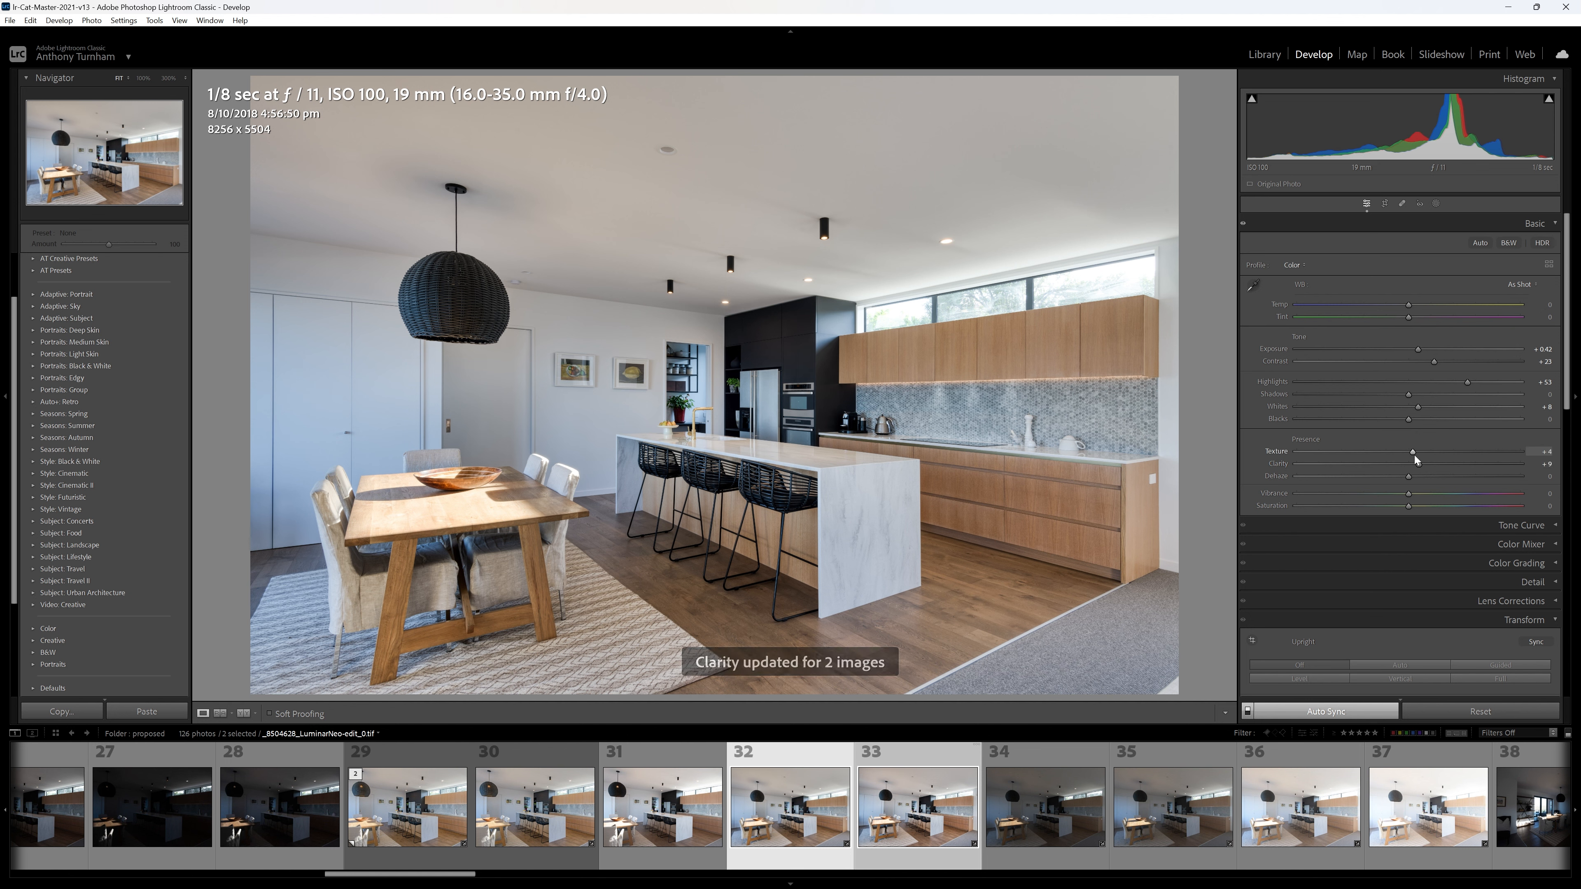
# - Create a Color Range mask sampled from the ceiling, with Refine set to 26
pyautogui.click(1435, 204)
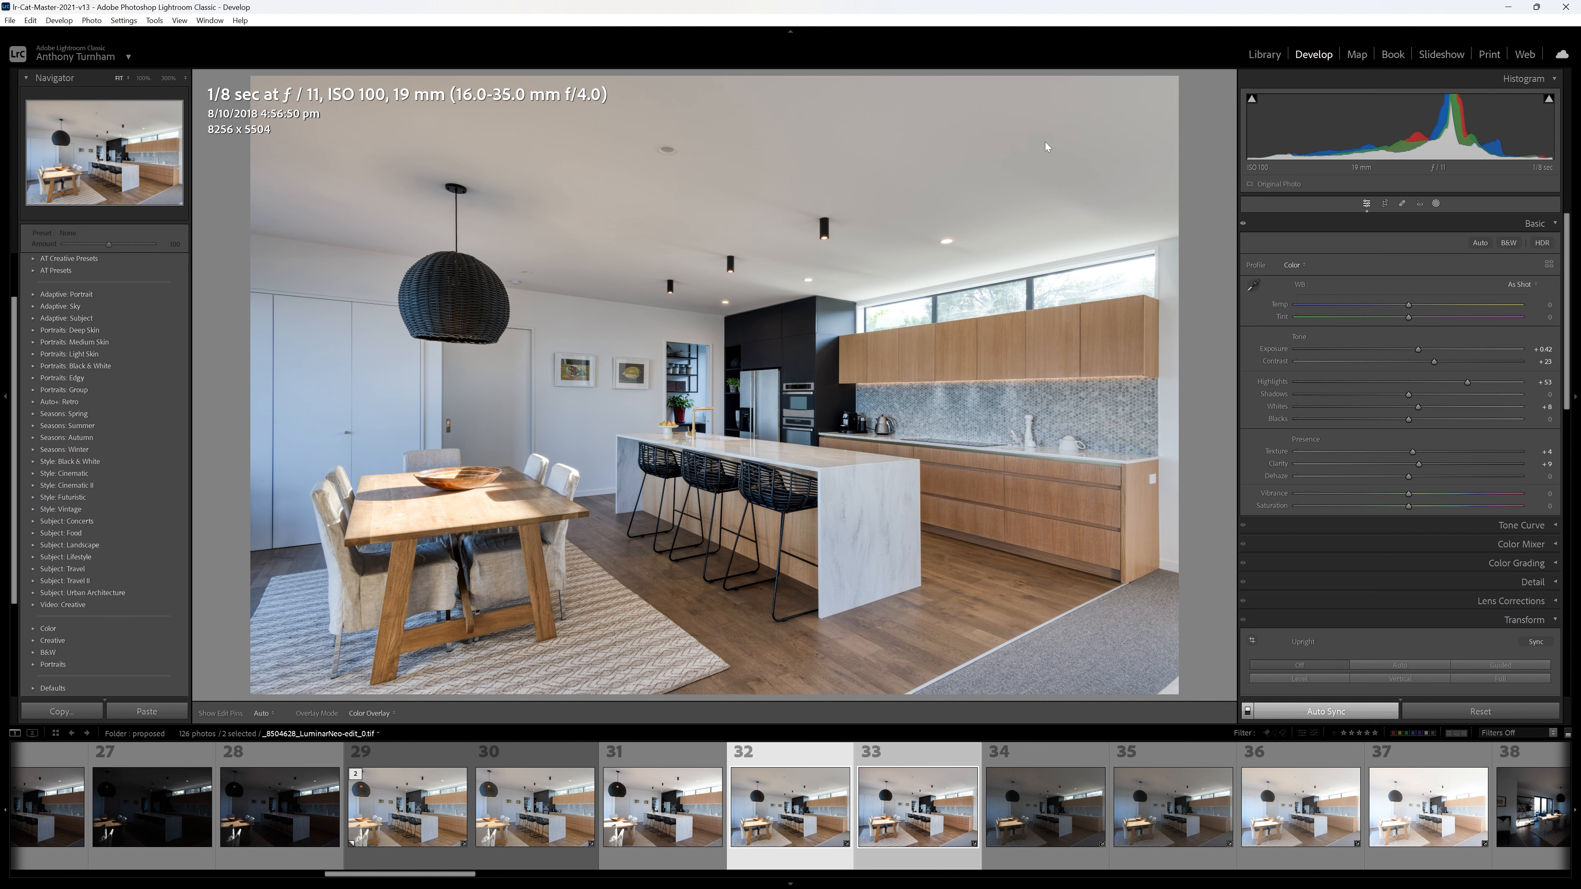
pyautogui.click(1436, 204)
pyautogui.click(1435, 204)
pyautogui.click(1272, 370)
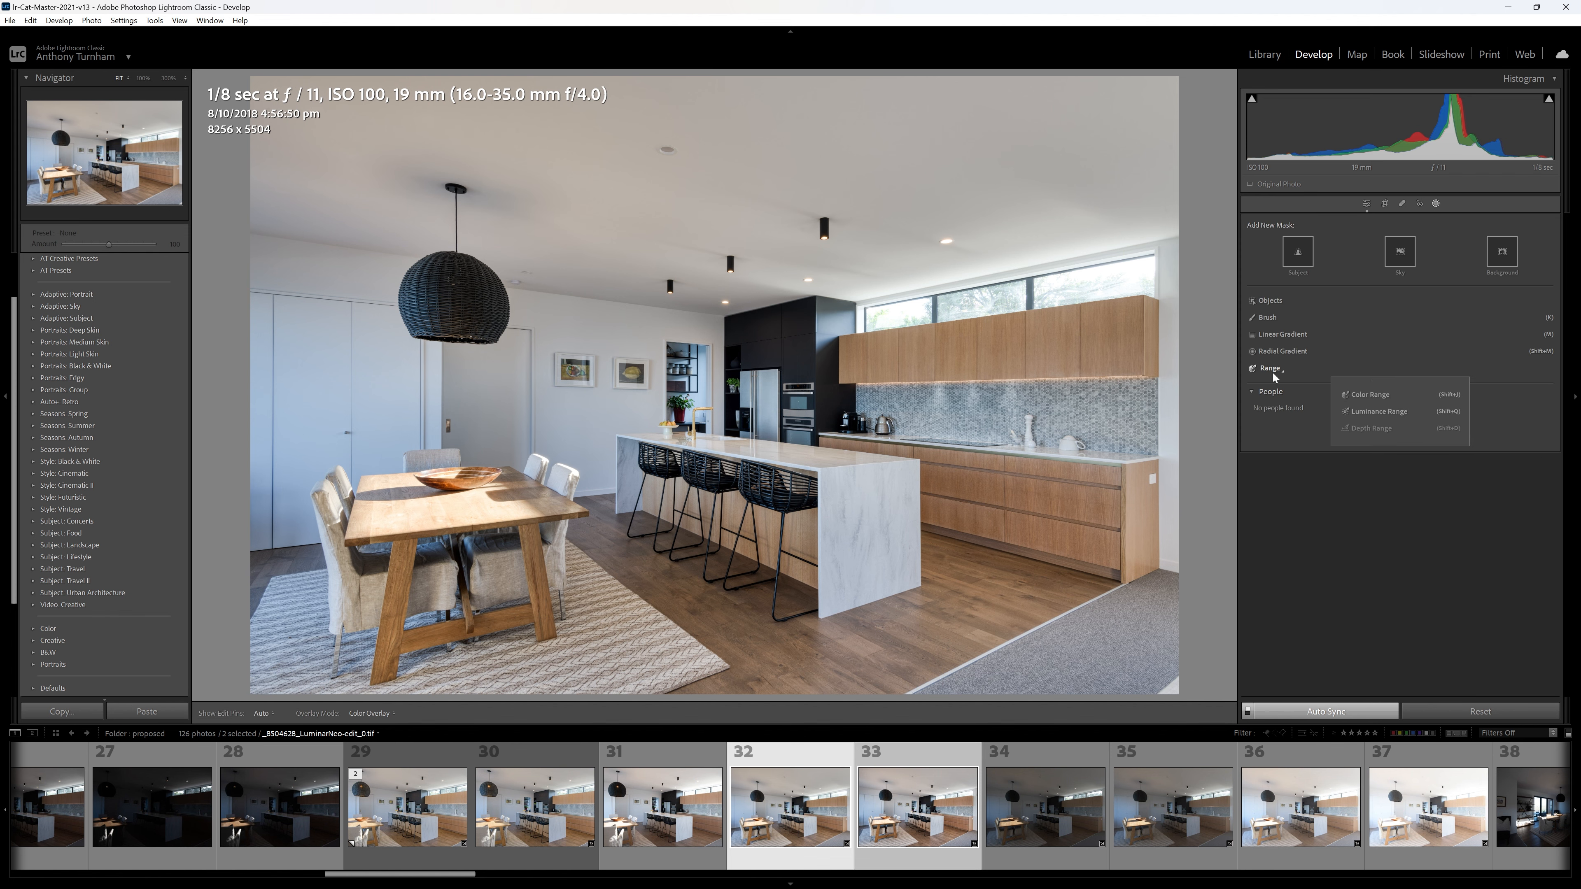
pyautogui.click(1378, 393)
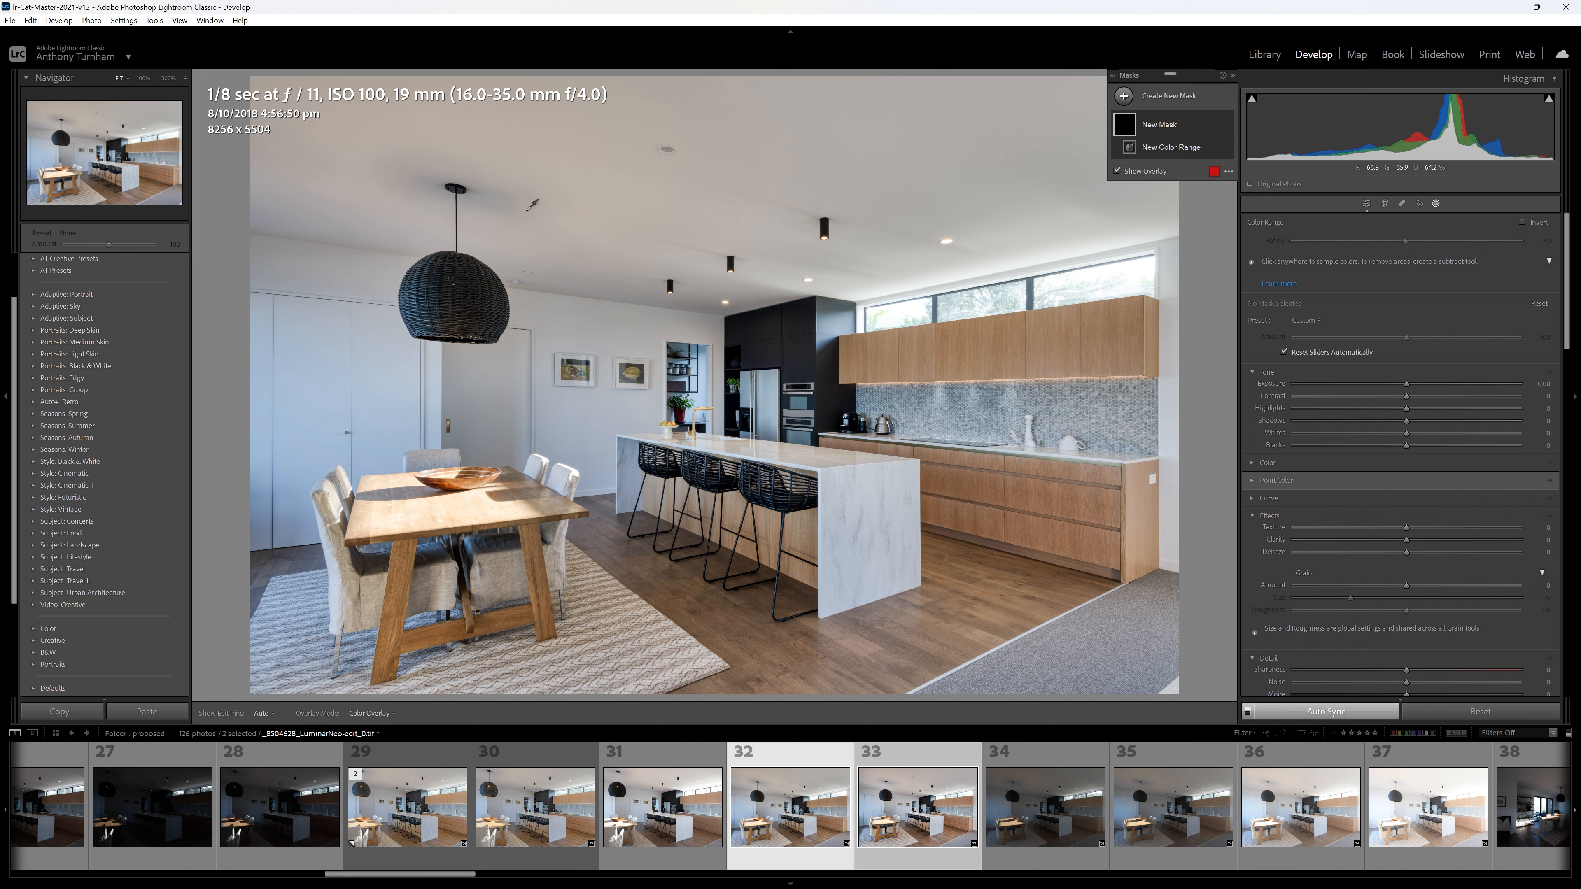
pyautogui.moveTo(580, 178); pyautogui.dragTo(648, 268)
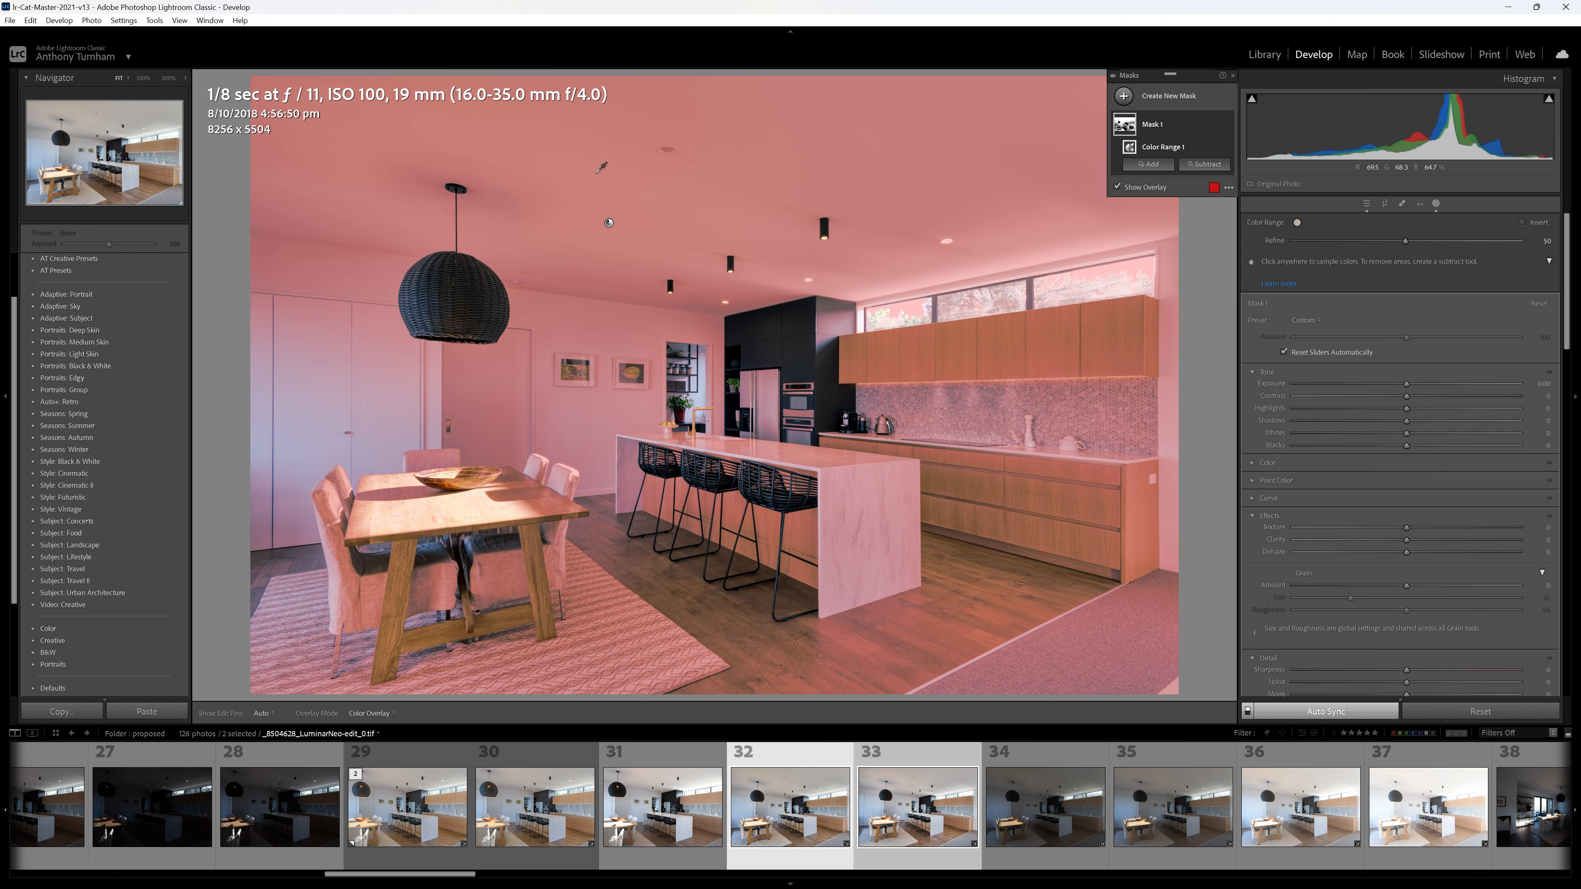
pyautogui.moveTo(1406, 241); pyautogui.dragTo(1320, 240)
# - Set the color range mask's Saturation to -89 to neutralise the ceiling's color cast
pyautogui.scroll(-3, 1480, 379)
pyautogui.scroll(3, 1481, 379)
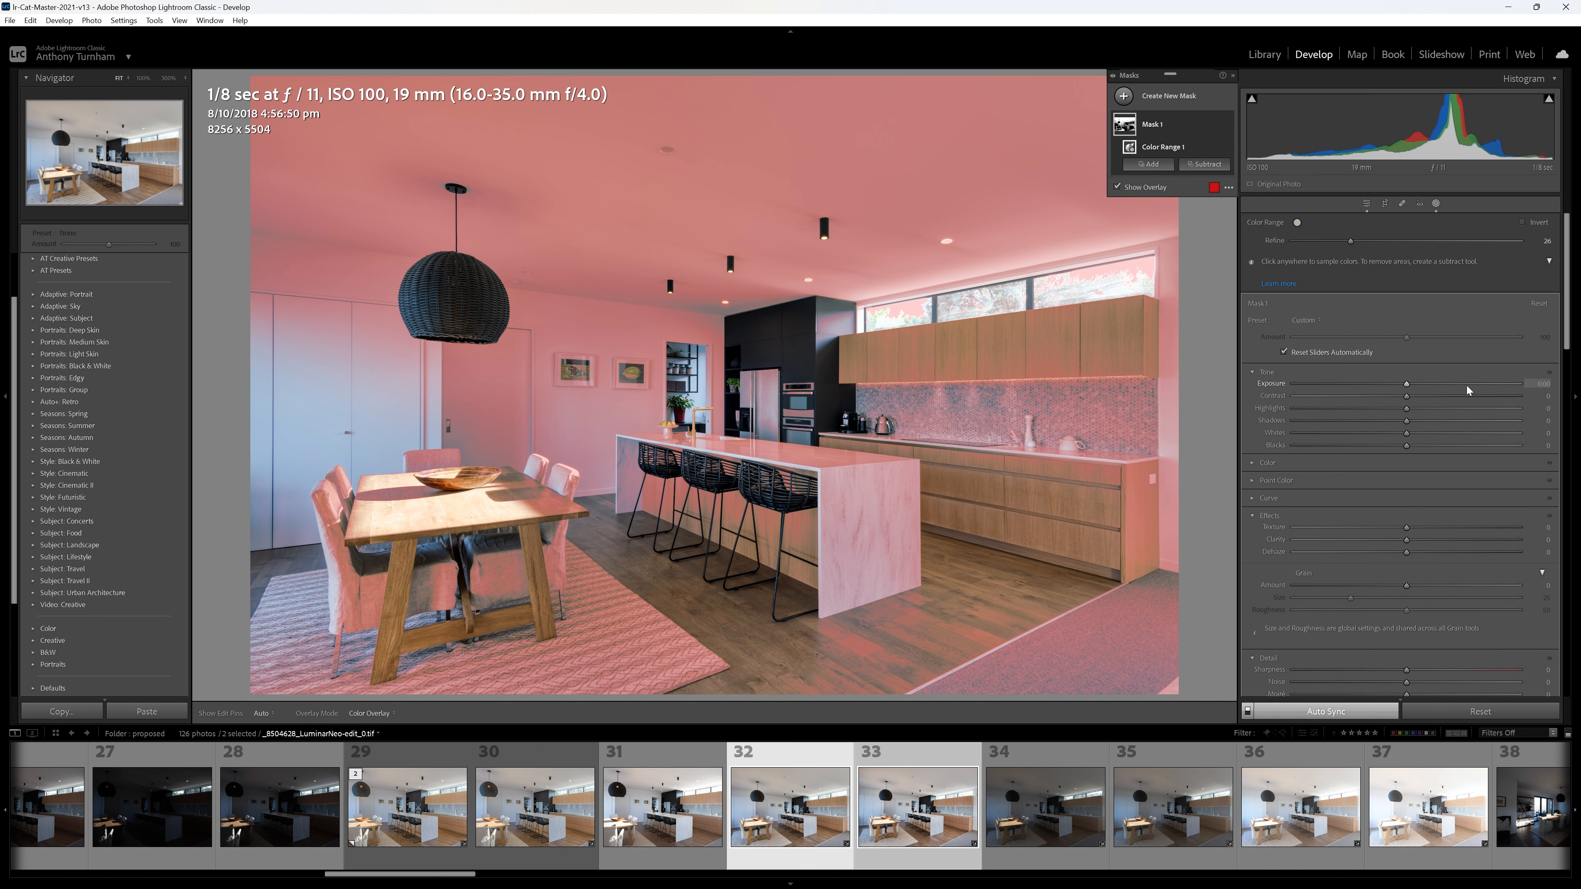
pyautogui.click(1268, 463)
pyautogui.moveTo(1408, 538); pyautogui.dragTo(1528, 536)
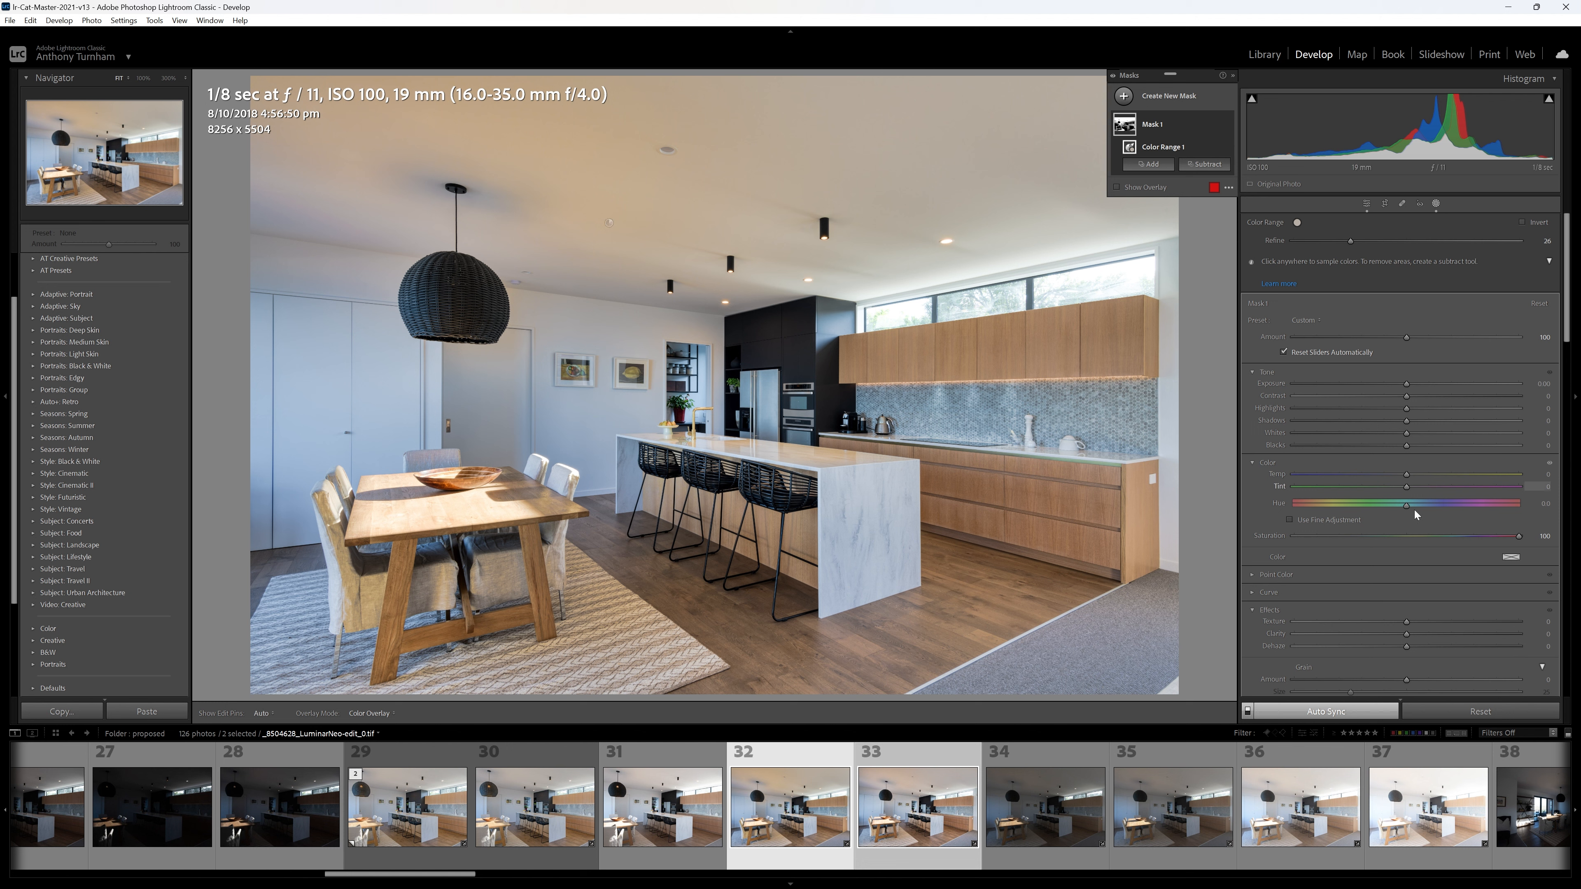
pyautogui.moveTo(1521, 537); pyautogui.dragTo(1307, 551)
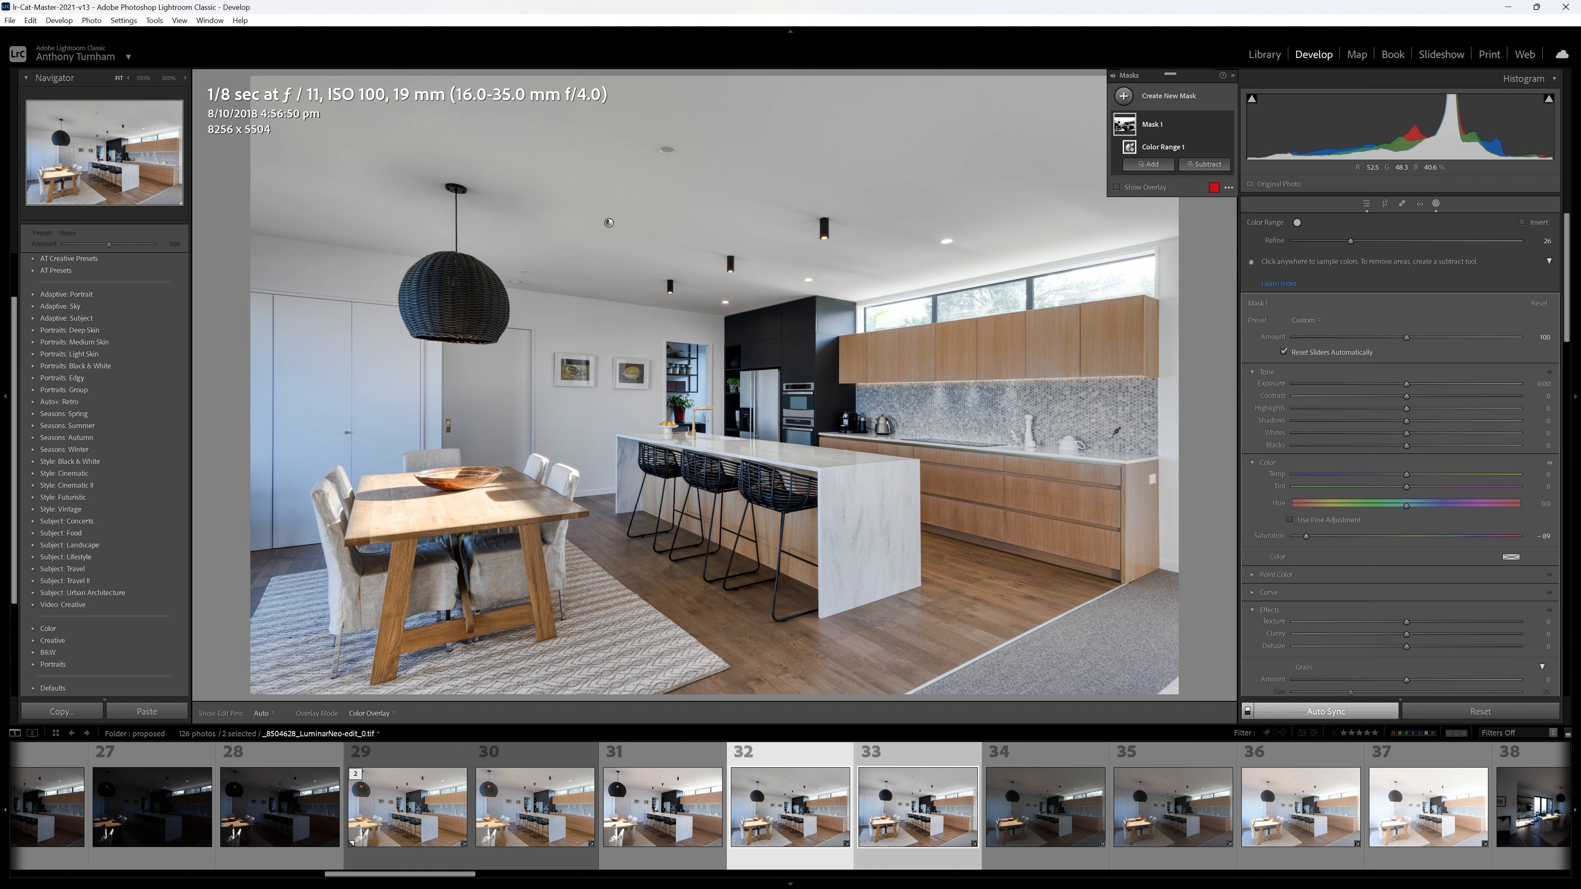
# - Intersect Mask 1 with a brush of size 29, feather 100 and flow 77, painting over the ceiling
pyautogui.moveTo(1159, 121)
pyautogui.click(1217, 125)
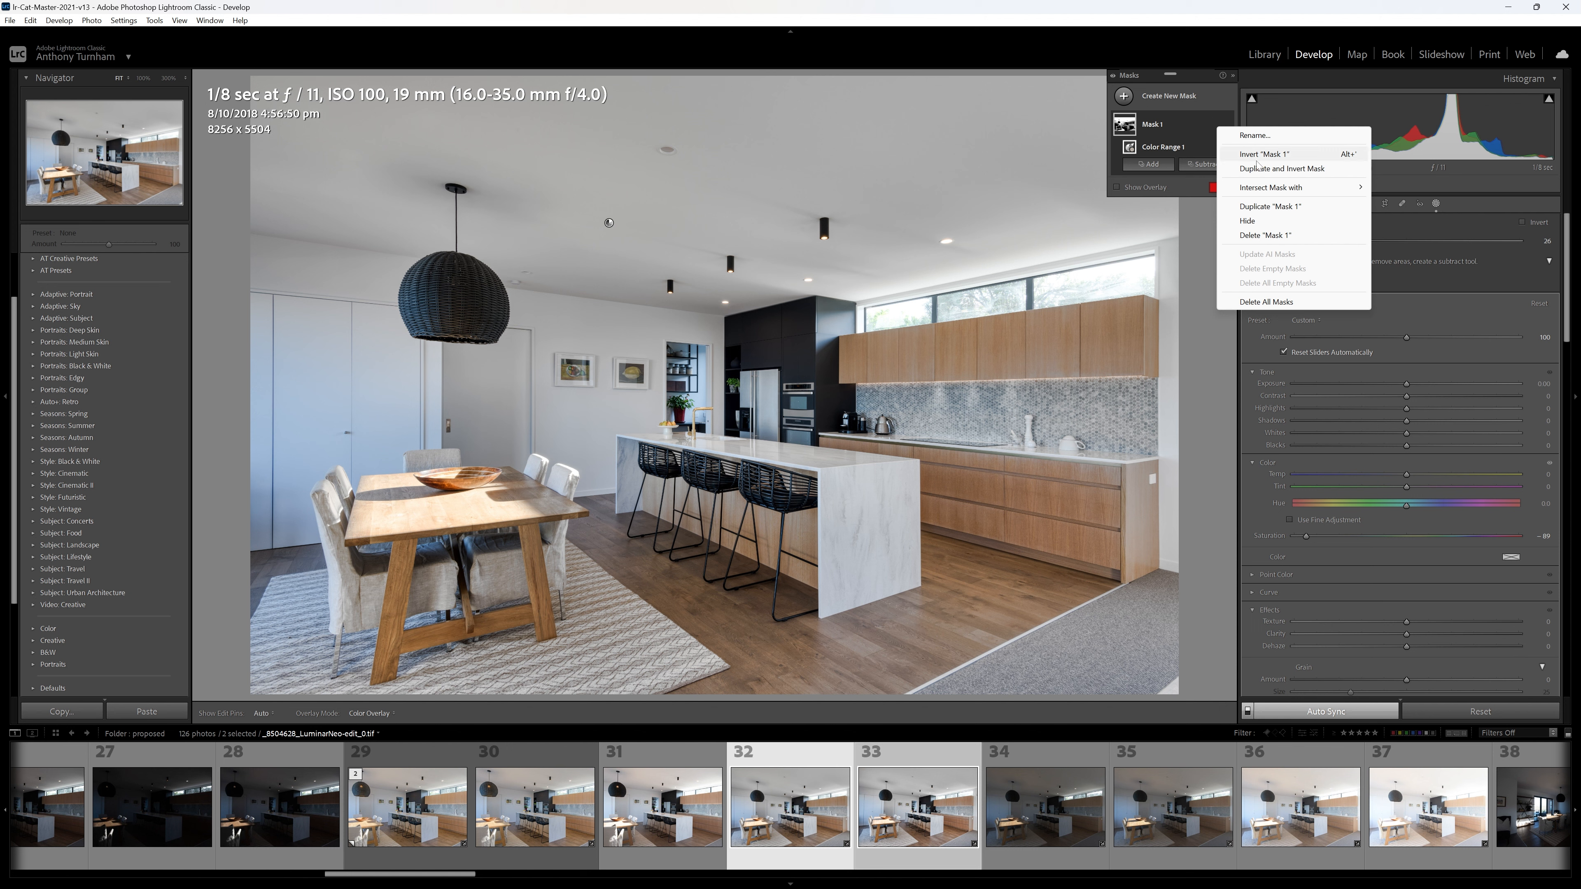
pyautogui.moveTo(1276, 190)
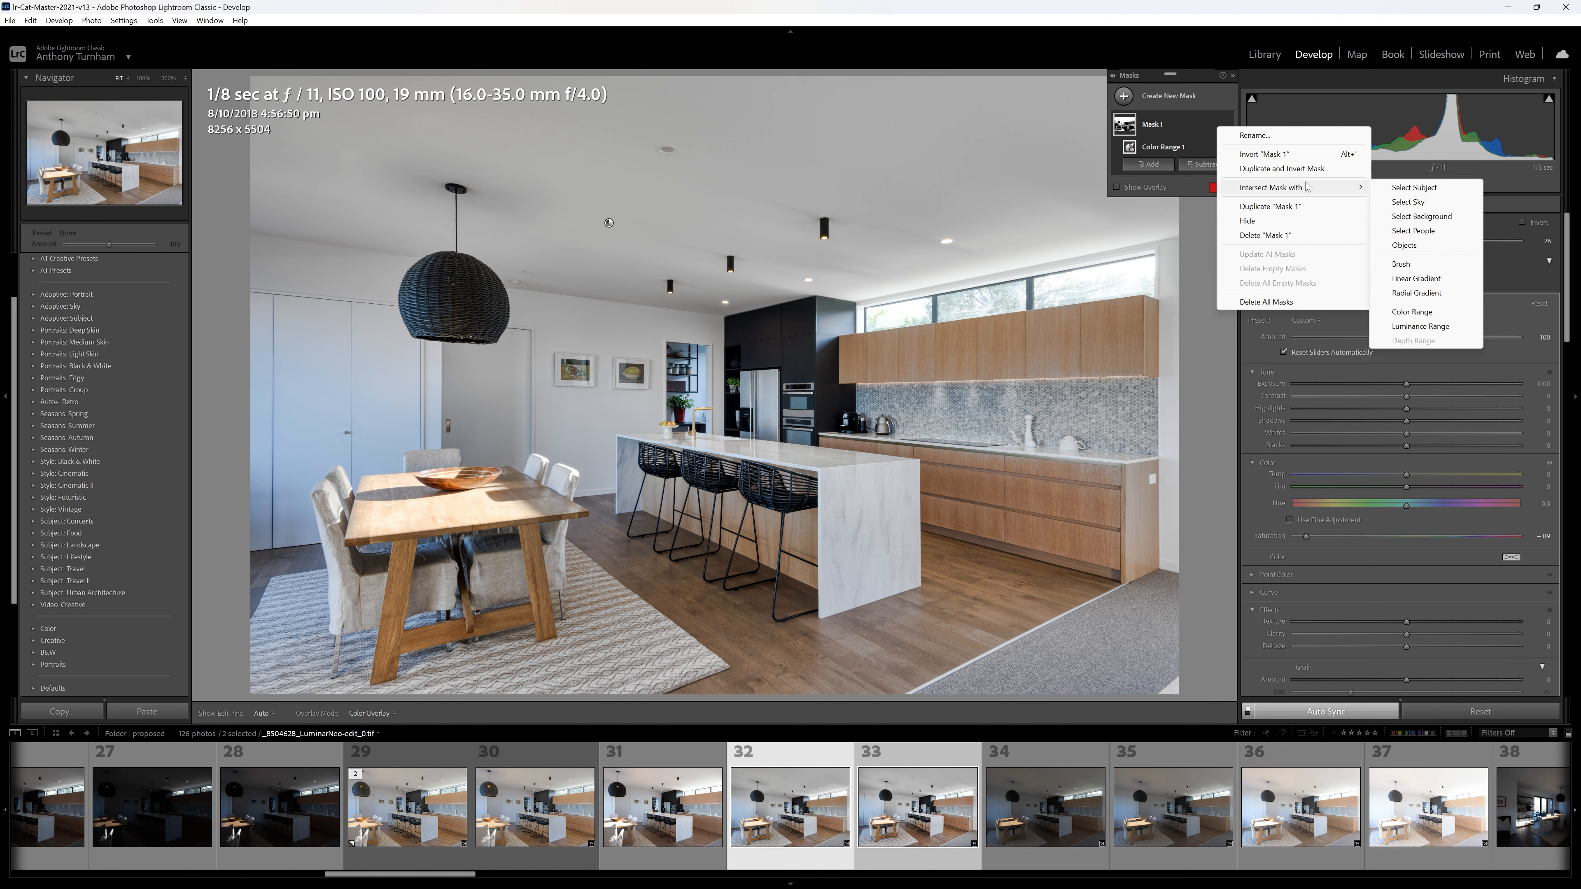
pyautogui.click(1408, 268)
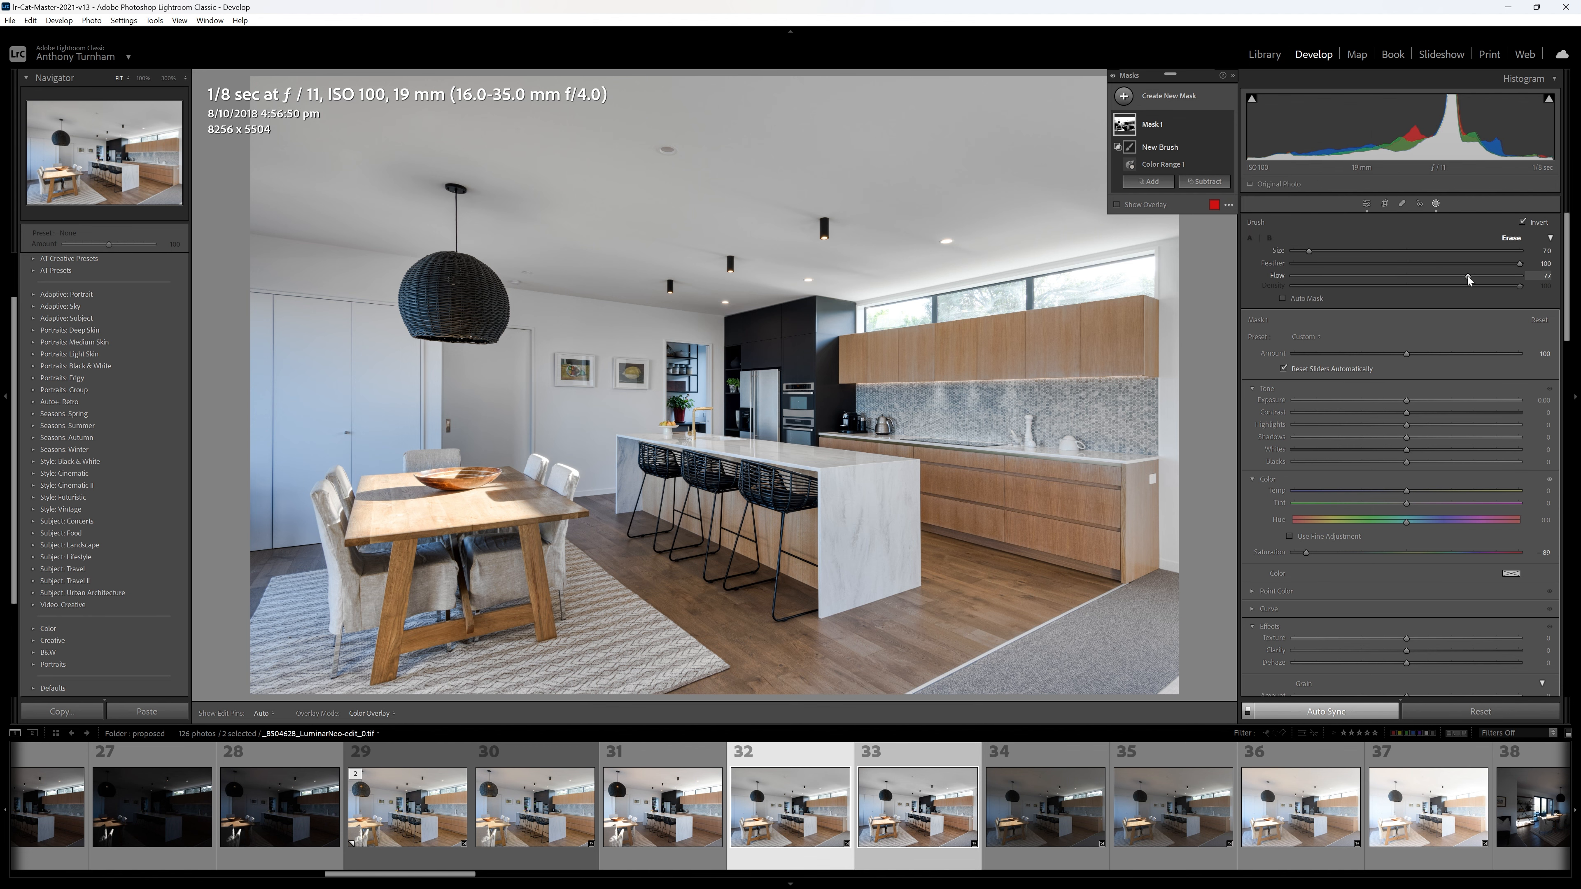
pyautogui.scroll(8, 963, 192)
pyautogui.moveTo(962, 192)
pyautogui.mouseDown()
pyautogui.moveTo(1087, 146)
pyautogui.moveTo(641, 117)
pyautogui.moveTo(952, 99)
pyautogui.moveTo(249, 153)
pyautogui.moveTo(486, 194)
pyautogui.moveTo(682, 201)
pyautogui.moveTo(493, 212)
pyautogui.moveTo(654, 238)
pyautogui.moveTo(810, 150)
pyautogui.moveTo(802, 212)
pyautogui.moveTo(1221, 117)
pyautogui.moveTo(1196, 140)
pyautogui.moveTo(974, 82)
pyautogui.moveTo(373, 240)
pyautogui.moveTo(596, 266)
pyautogui.moveTo(646, 290)
pyautogui.moveTo(466, 188)
pyautogui.moveTo(422, 264)
pyautogui.moveTo(338, 222)
pyautogui.moveTo(310, 255)
pyautogui.moveTo(390, 392)
pyautogui.moveTo(532, 360)
pyautogui.moveTo(537, 388)
pyautogui.moveTo(443, 404)
pyautogui.moveTo(612, 355)
pyautogui.moveTo(600, 283)
pyautogui.mouseUp()
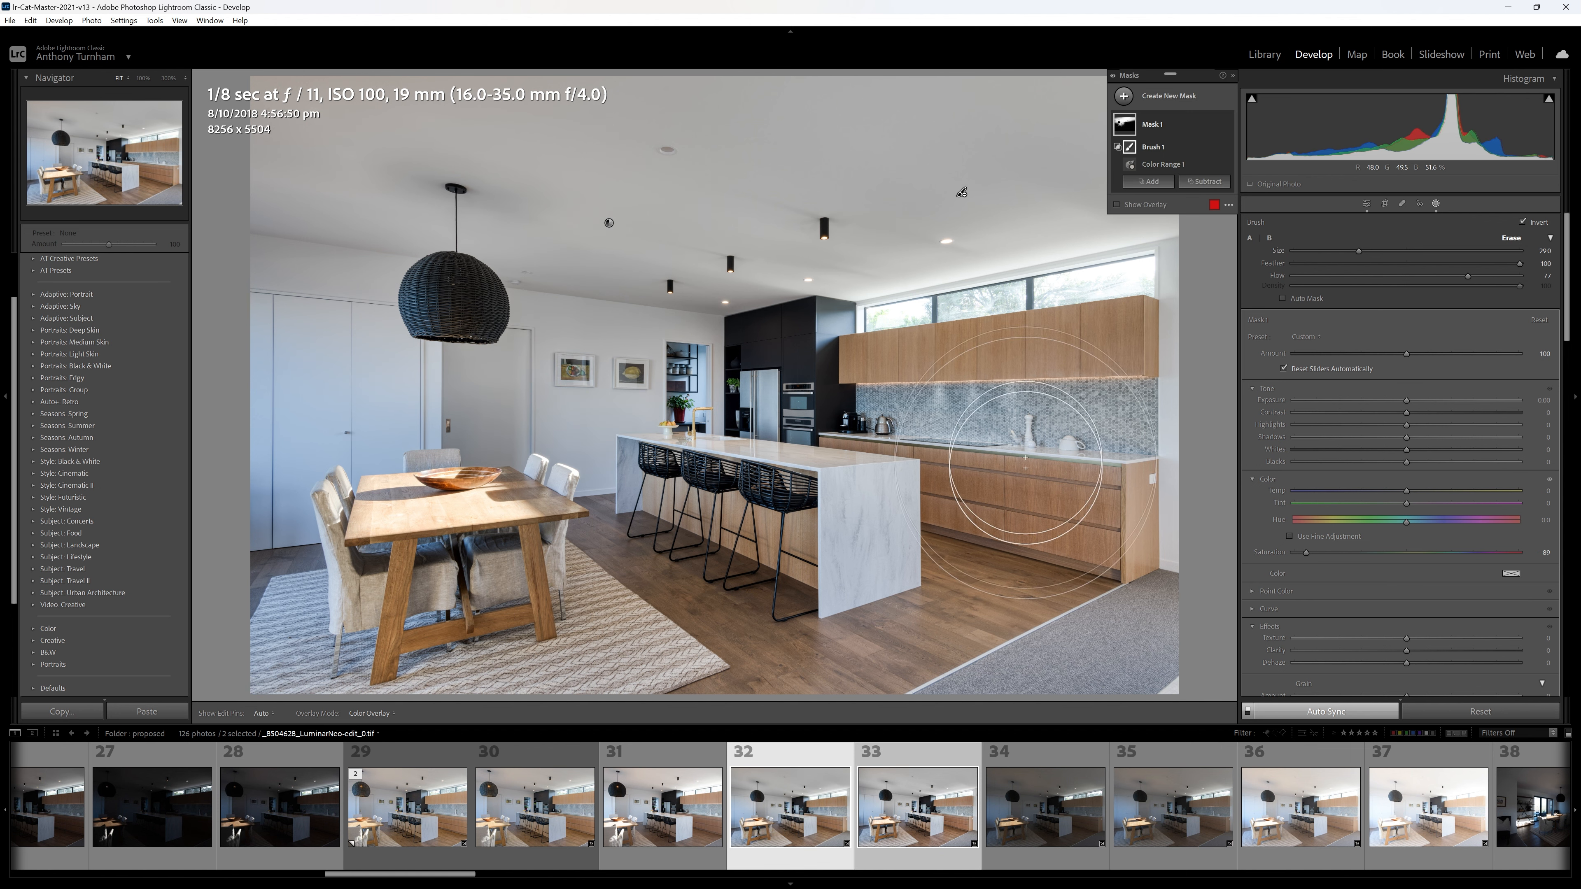
pyautogui.moveTo(725, 123)
pyautogui.mouseDown()
pyautogui.moveTo(809, 87)
pyautogui.moveTo(565, 264)
pyautogui.moveTo(573, 339)
pyautogui.moveTo(610, 375)
pyautogui.mouseUp()
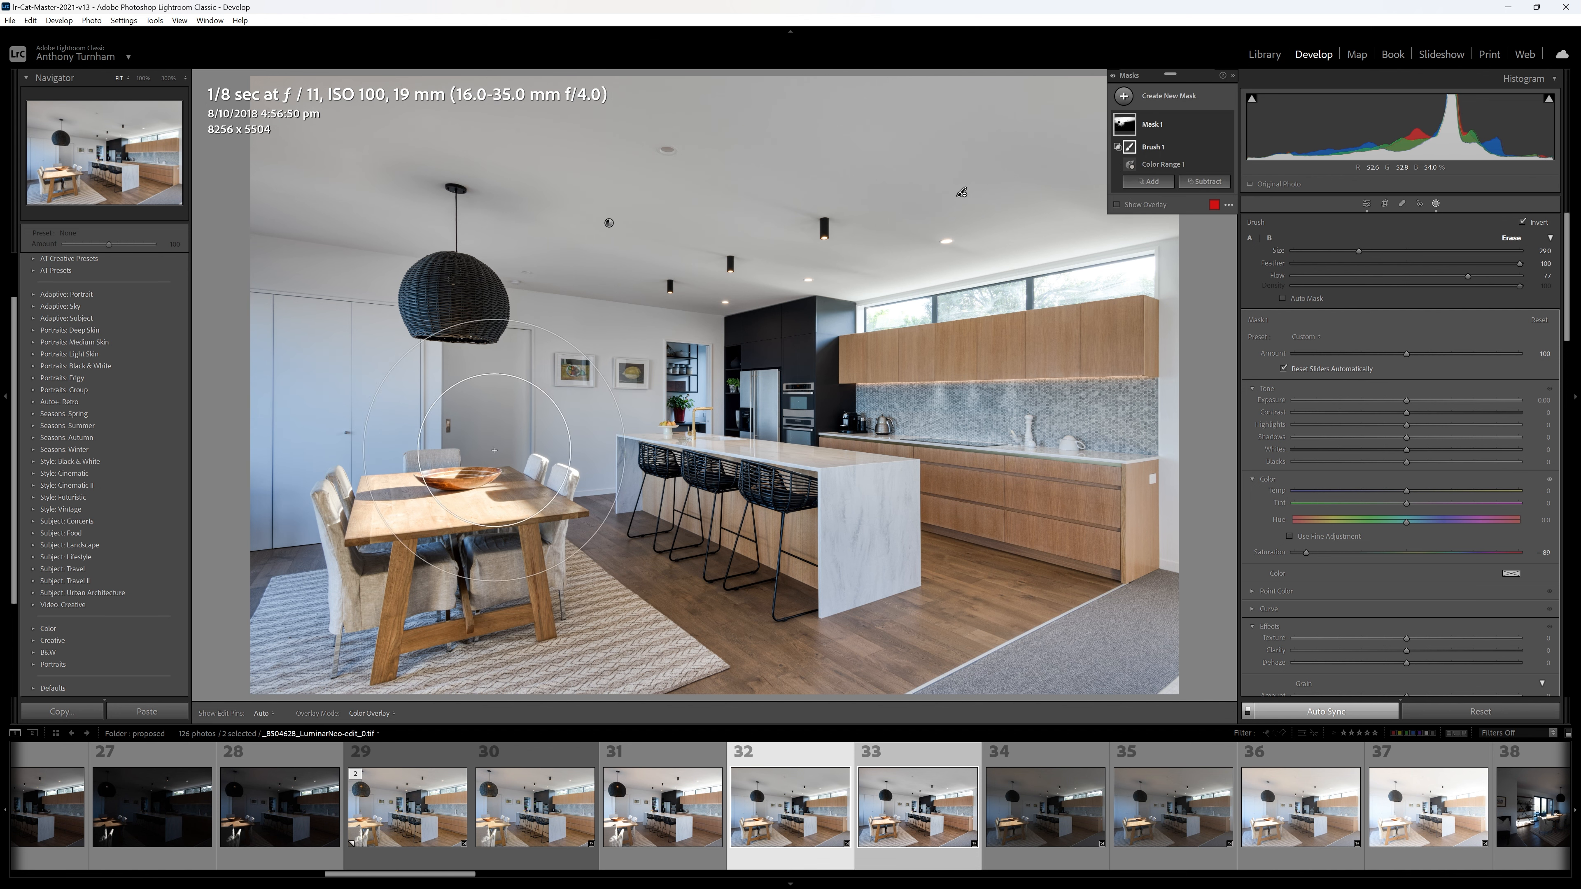
# - Set the Blue saturation to -34 in the Color Mixer for both merged photos
pyautogui.scroll(-5, 1419, 485)
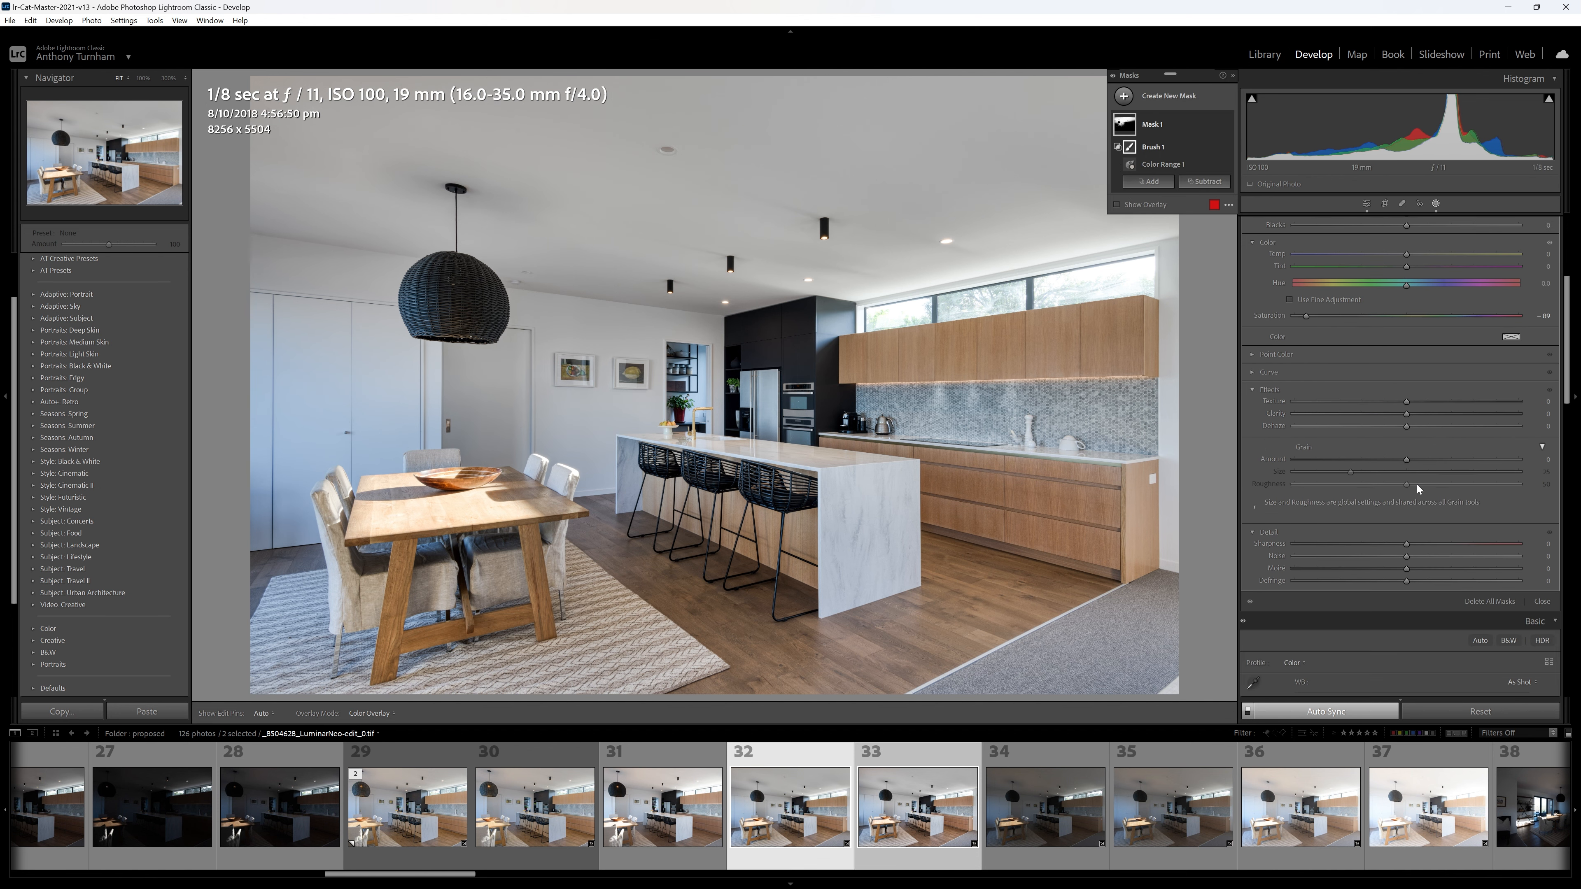
pyautogui.scroll(-8, 1417, 485)
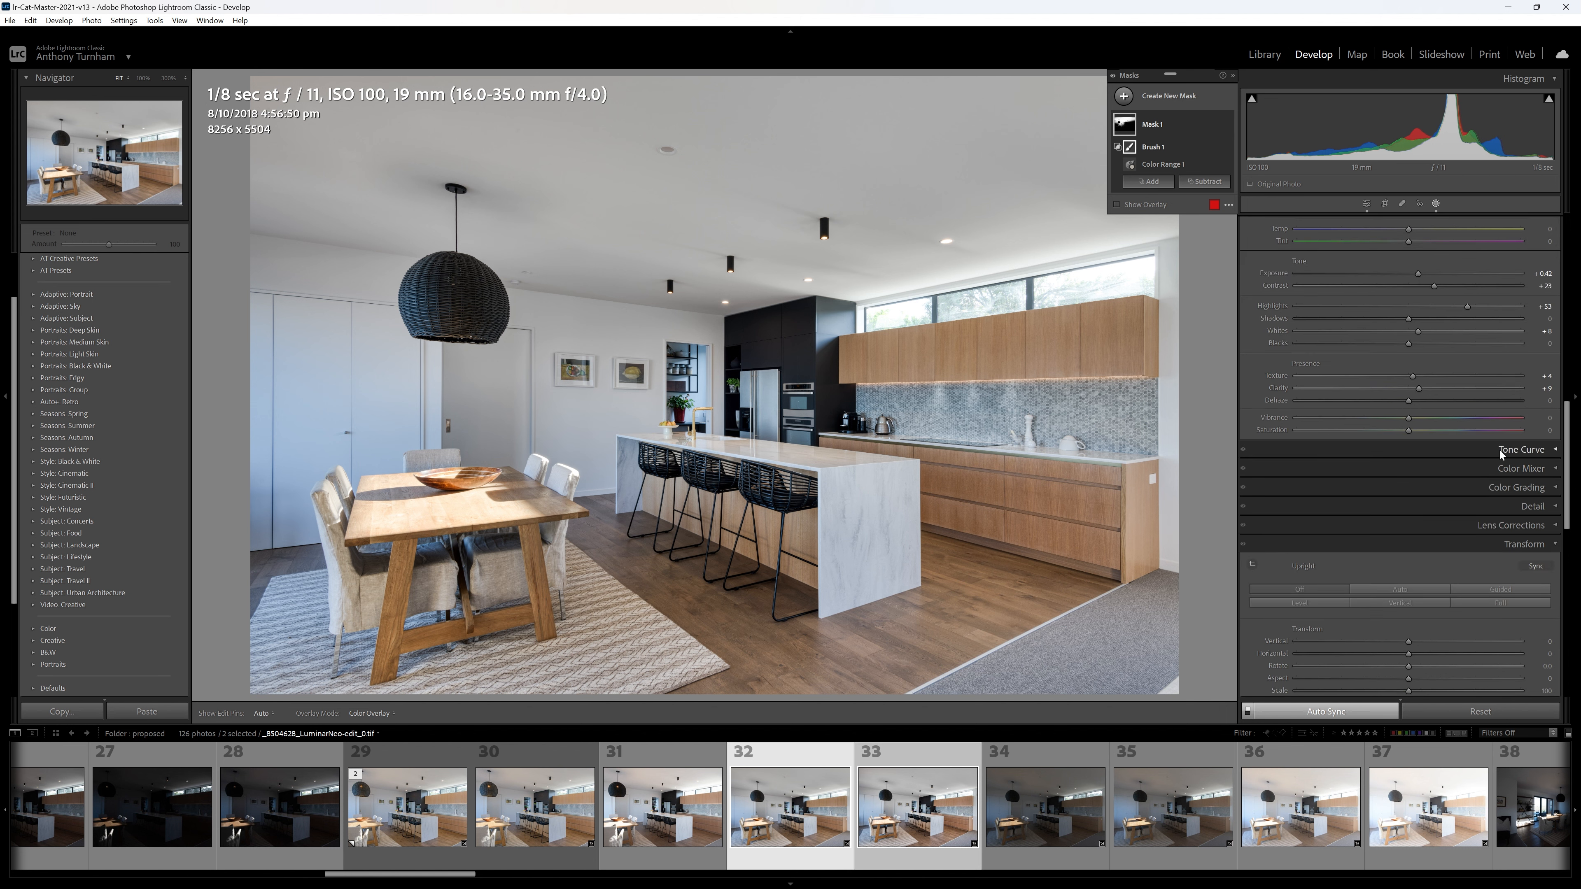
pyautogui.click(1474, 488)
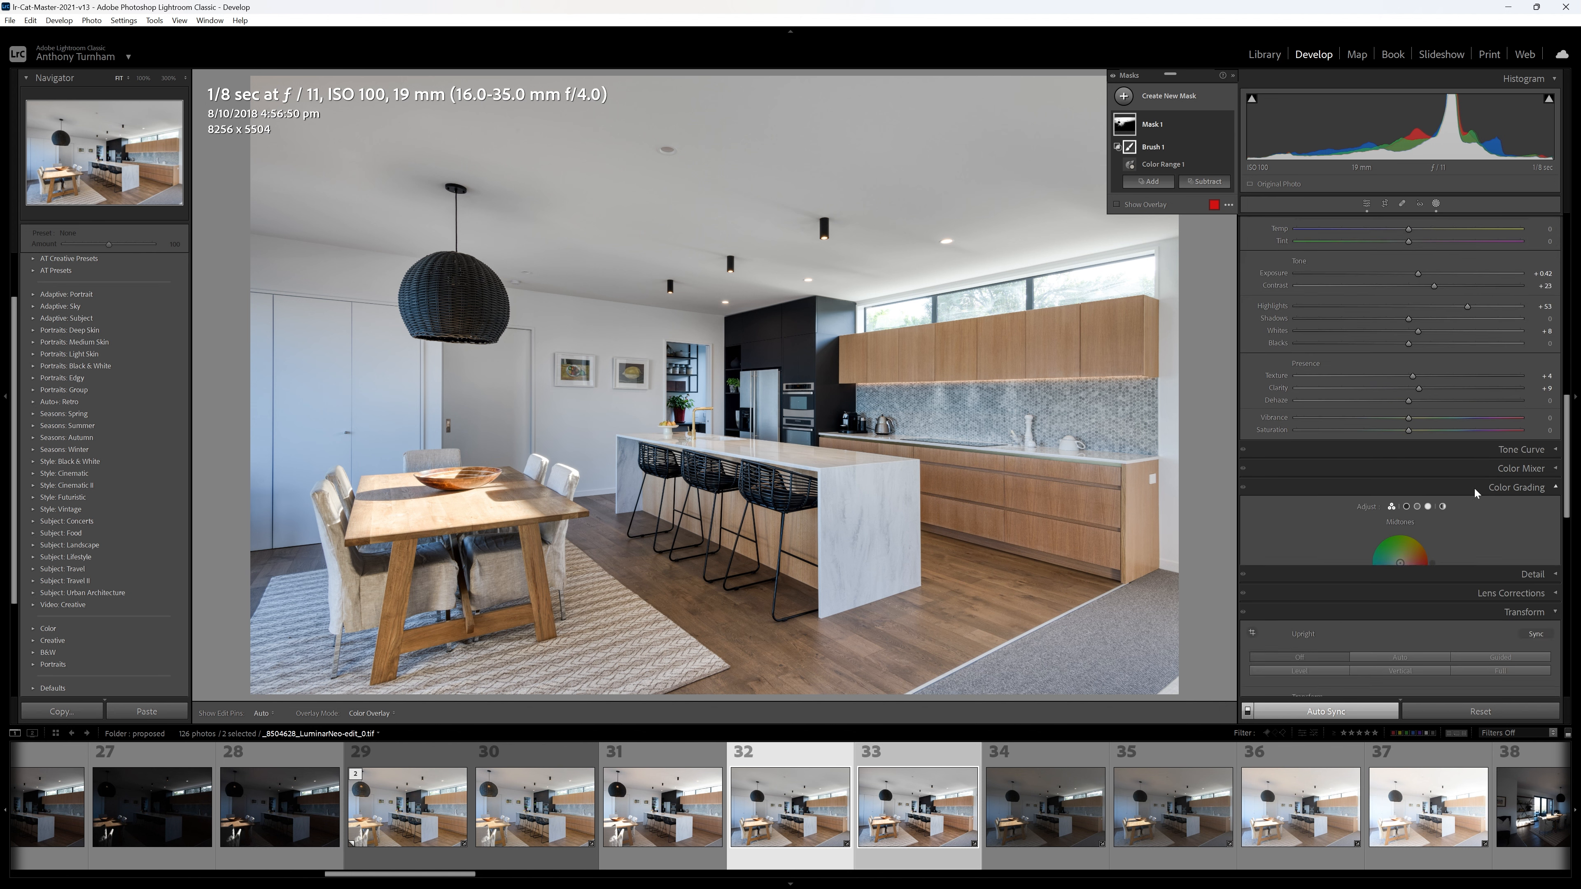
pyautogui.click(1483, 392)
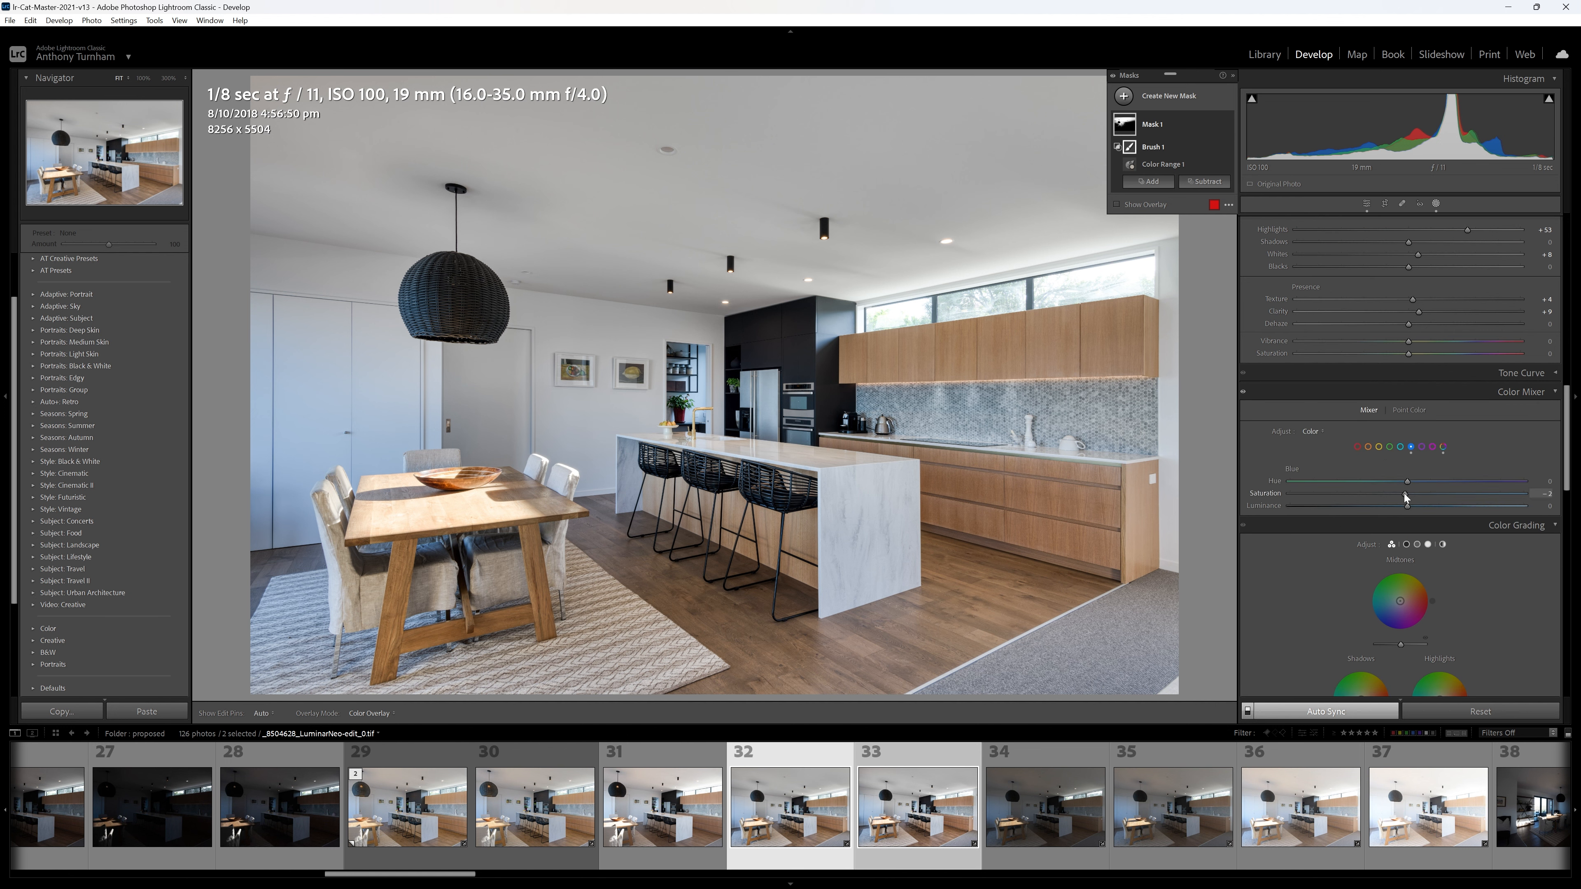
pyautogui.moveTo(1368, 497); pyautogui.dragTo(1288, 495)
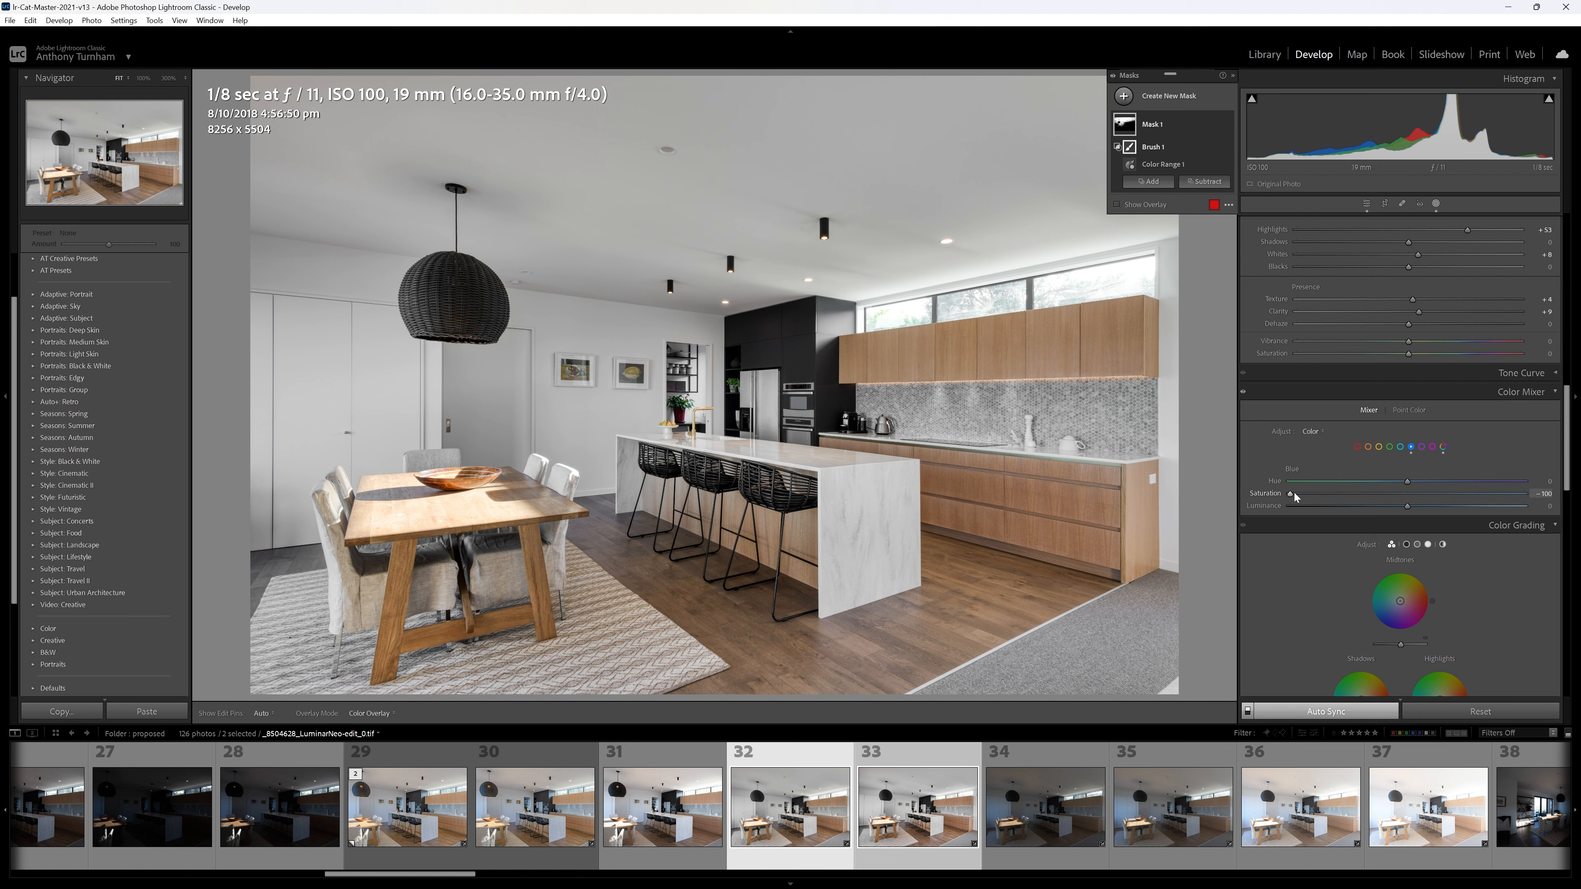
pyautogui.moveTo(1309, 495)
pyautogui.mouseDown()
pyautogui.moveTo(1462, 499)
pyautogui.moveTo(1289, 498)
pyautogui.moveTo(1335, 502)
pyautogui.mouseUp()
pyautogui.moveTo(1356, 502); pyautogui.dragTo(1366, 495)
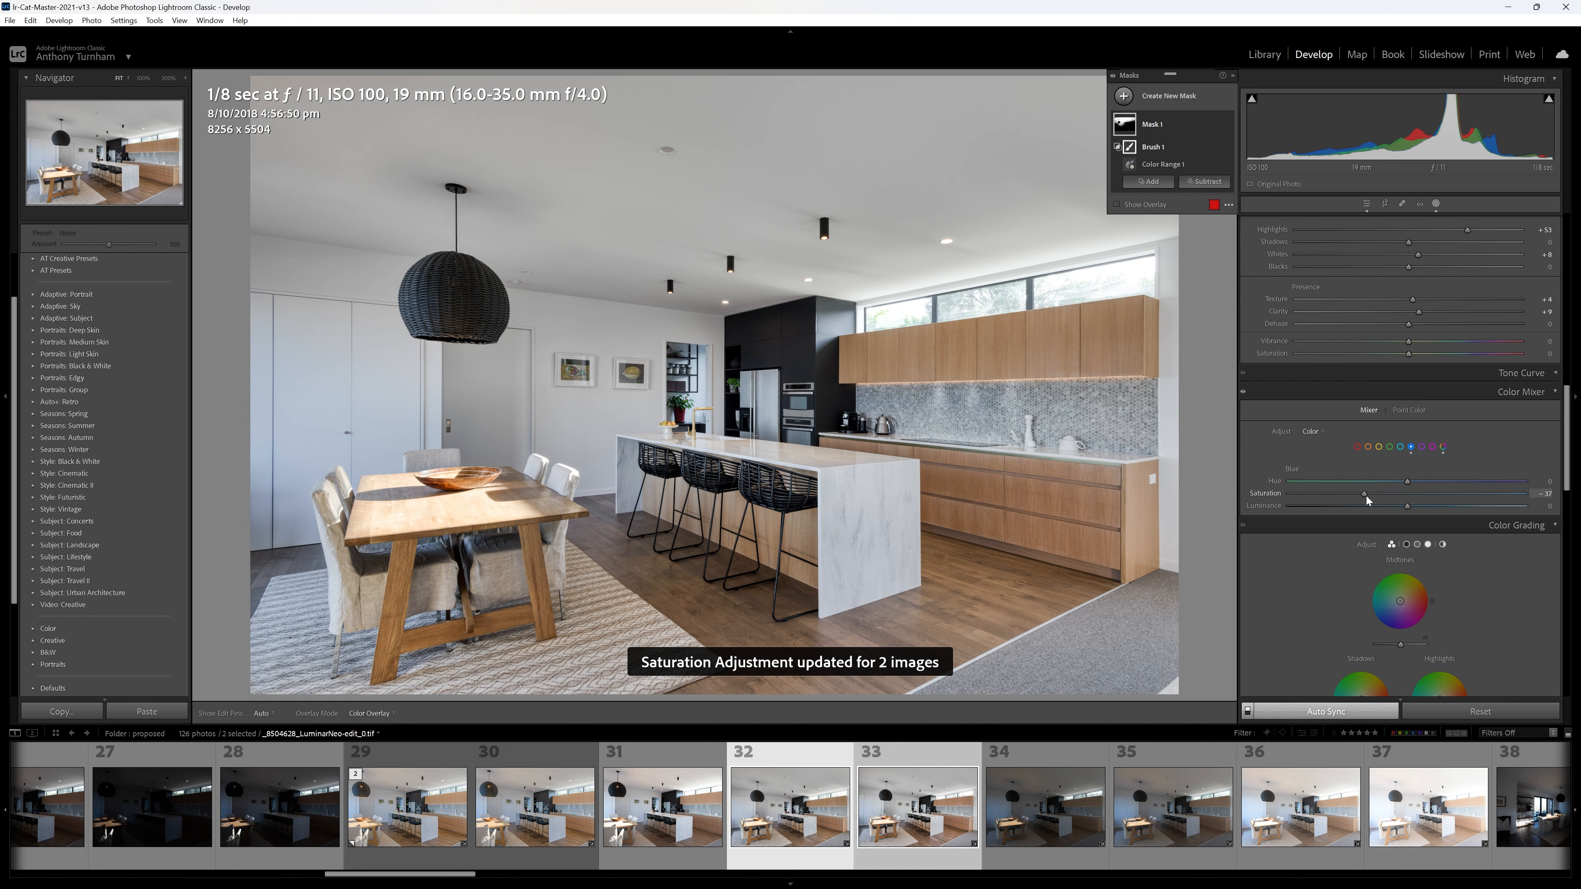
pyautogui.moveTo(1369, 497); pyautogui.dragTo(1368, 497)
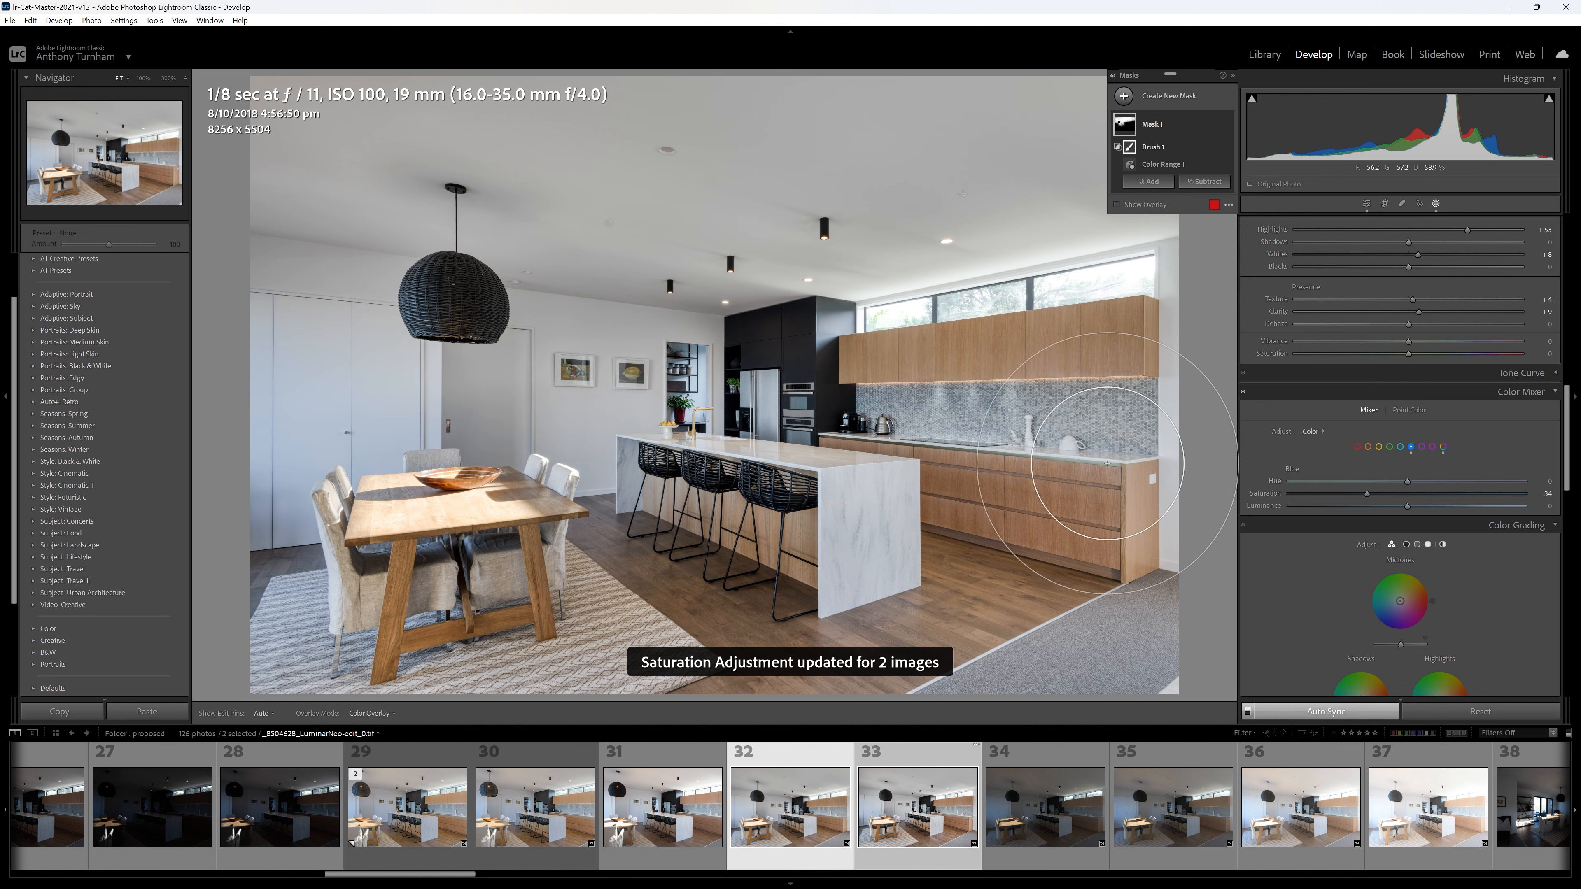
# - Select only the other merged photo, LuminarNeo-edit.tif, and show its unedited Before view
pyautogui.click(927, 794)
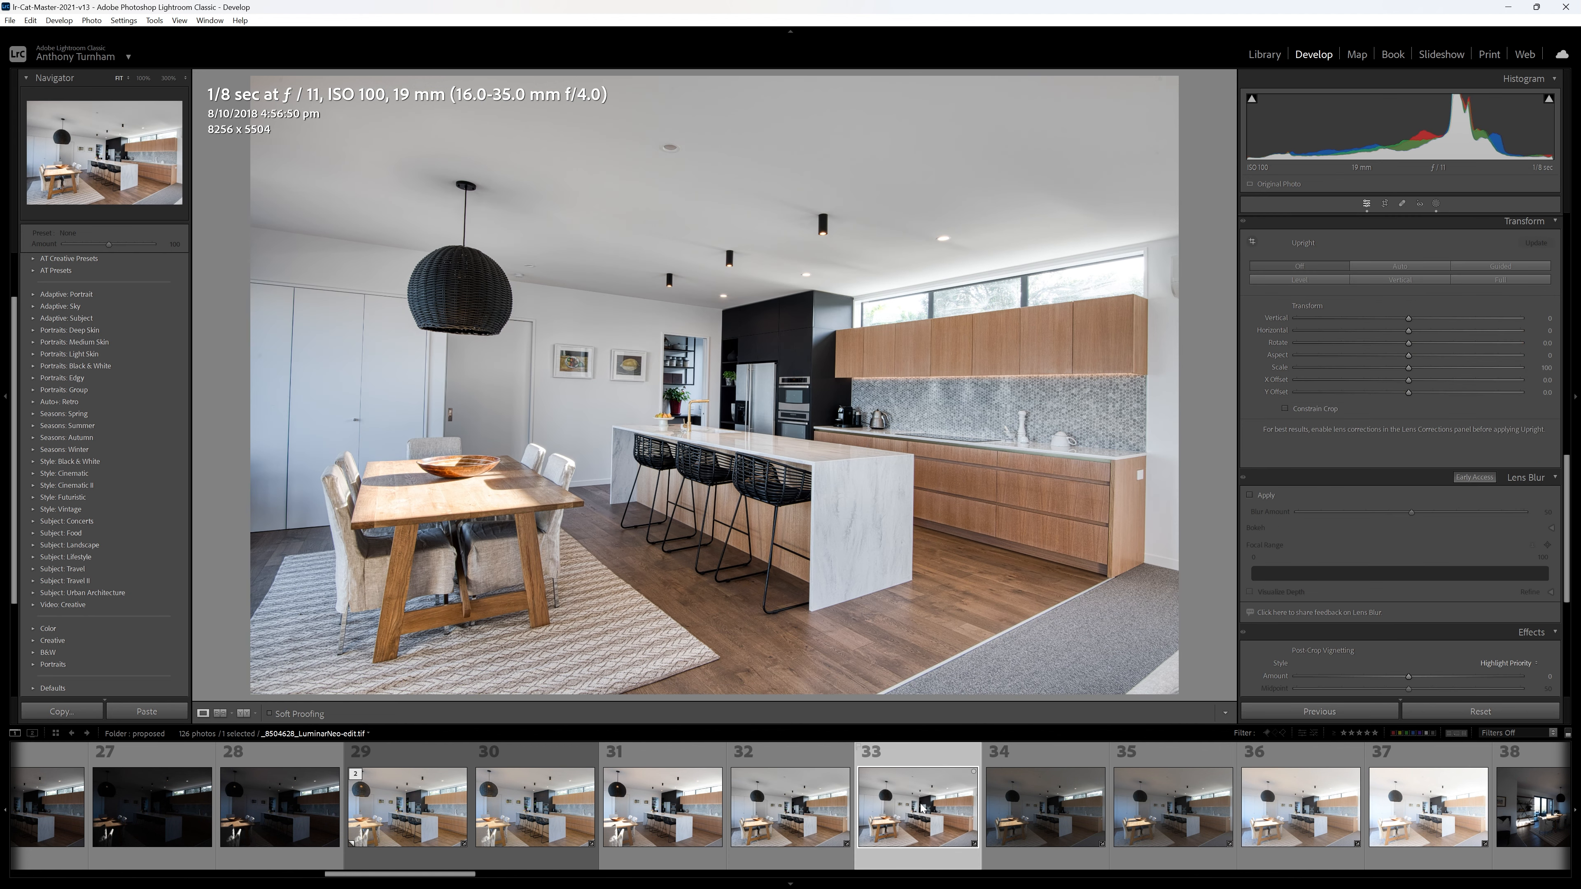
pyautogui.press('\\')
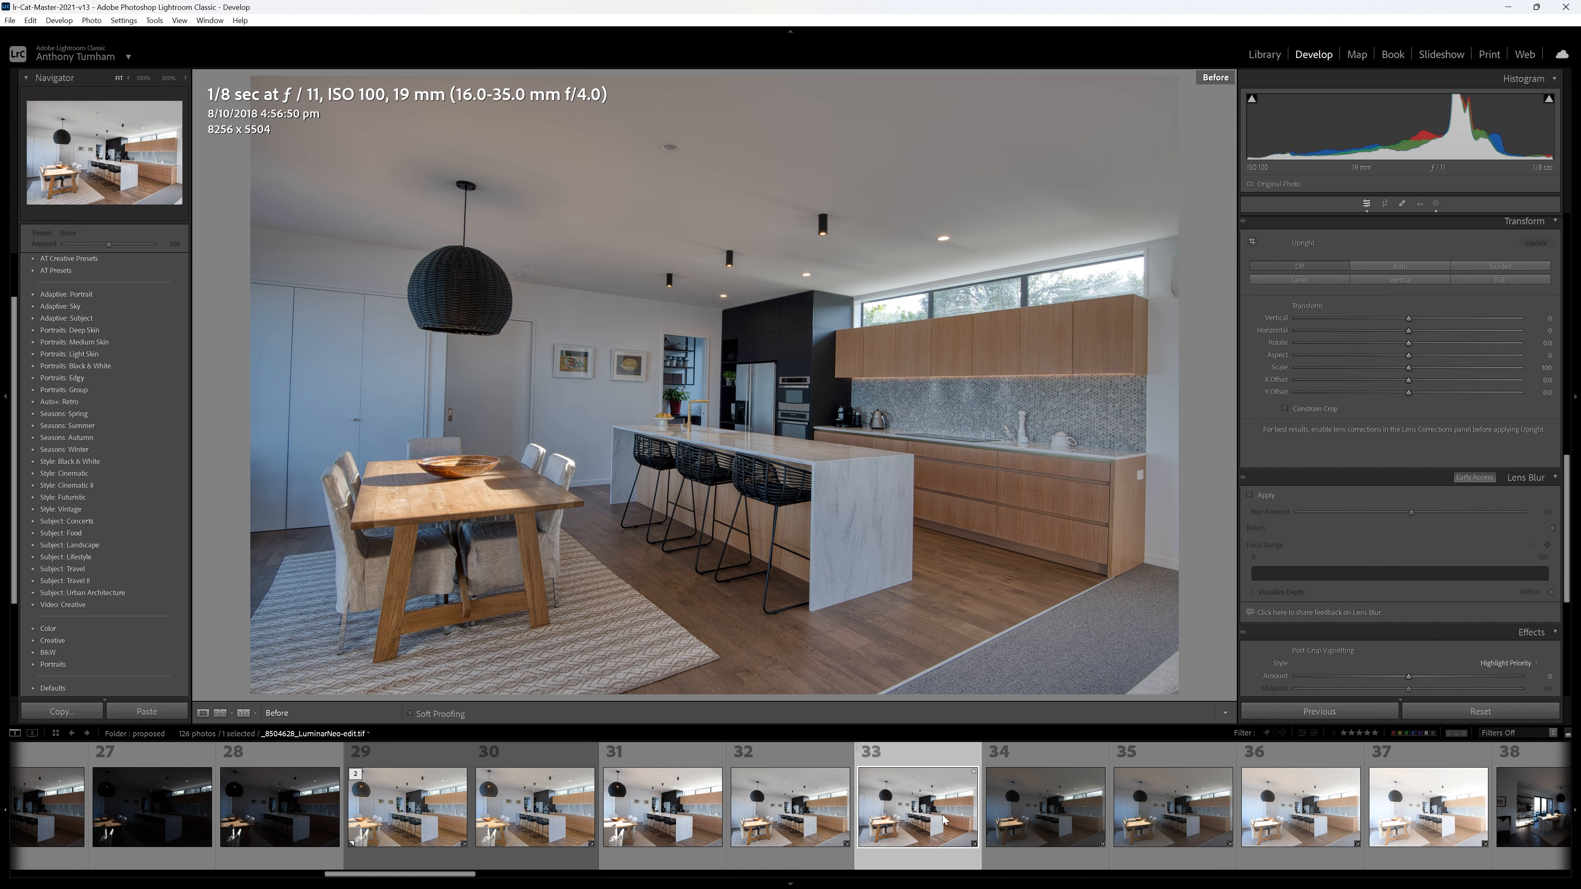
# - Compare the Before and After views of the merged LuminarNeo-edit.tif photo several times
pyautogui.press('\\')
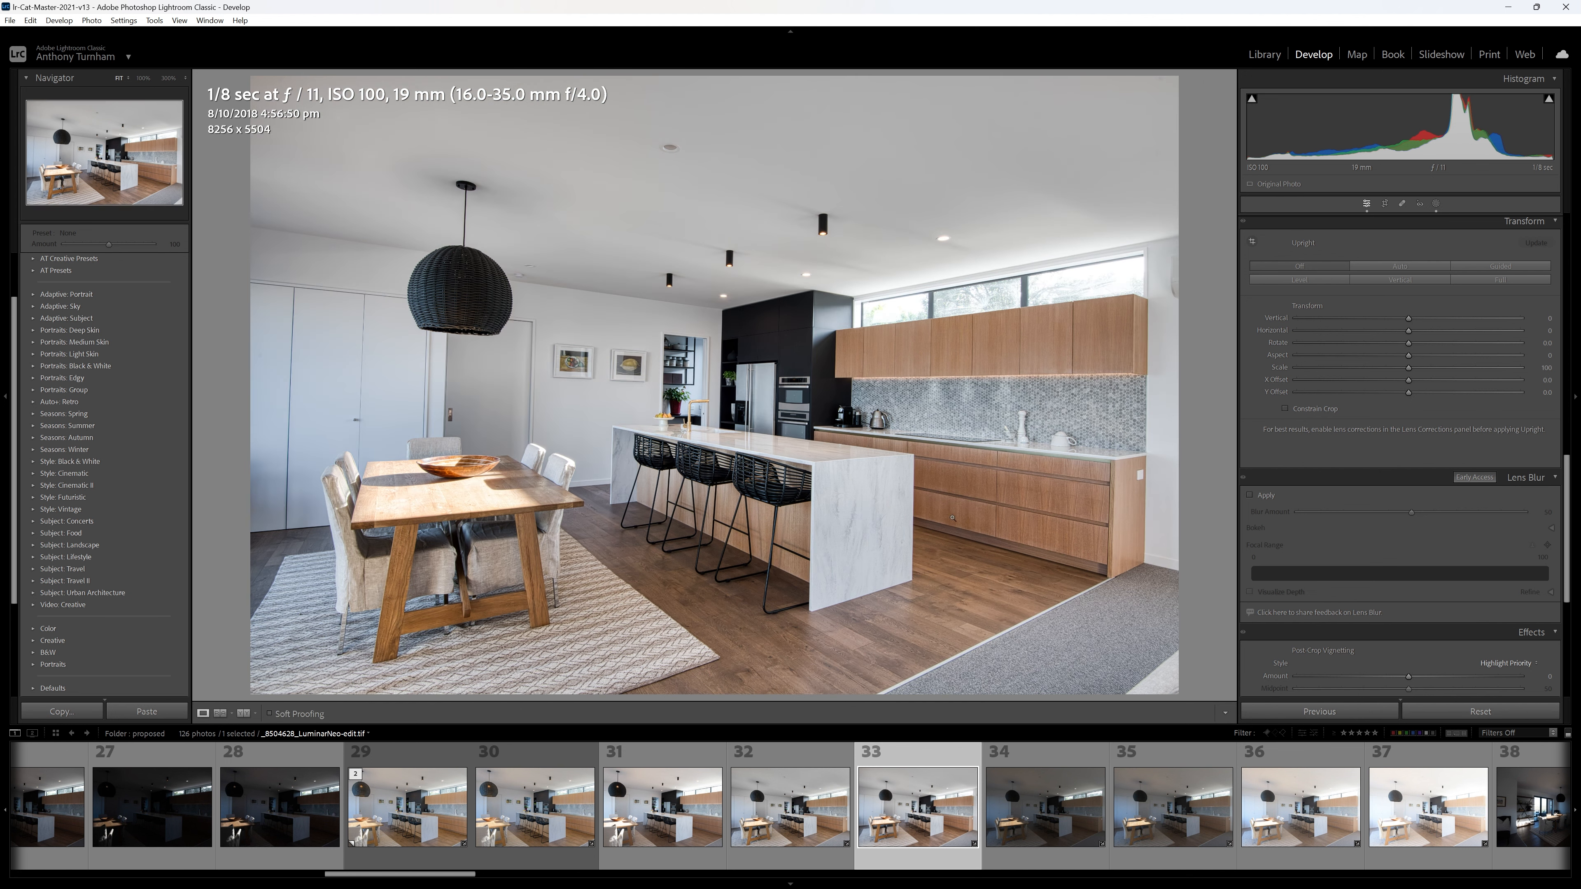
pyautogui.press('\\')
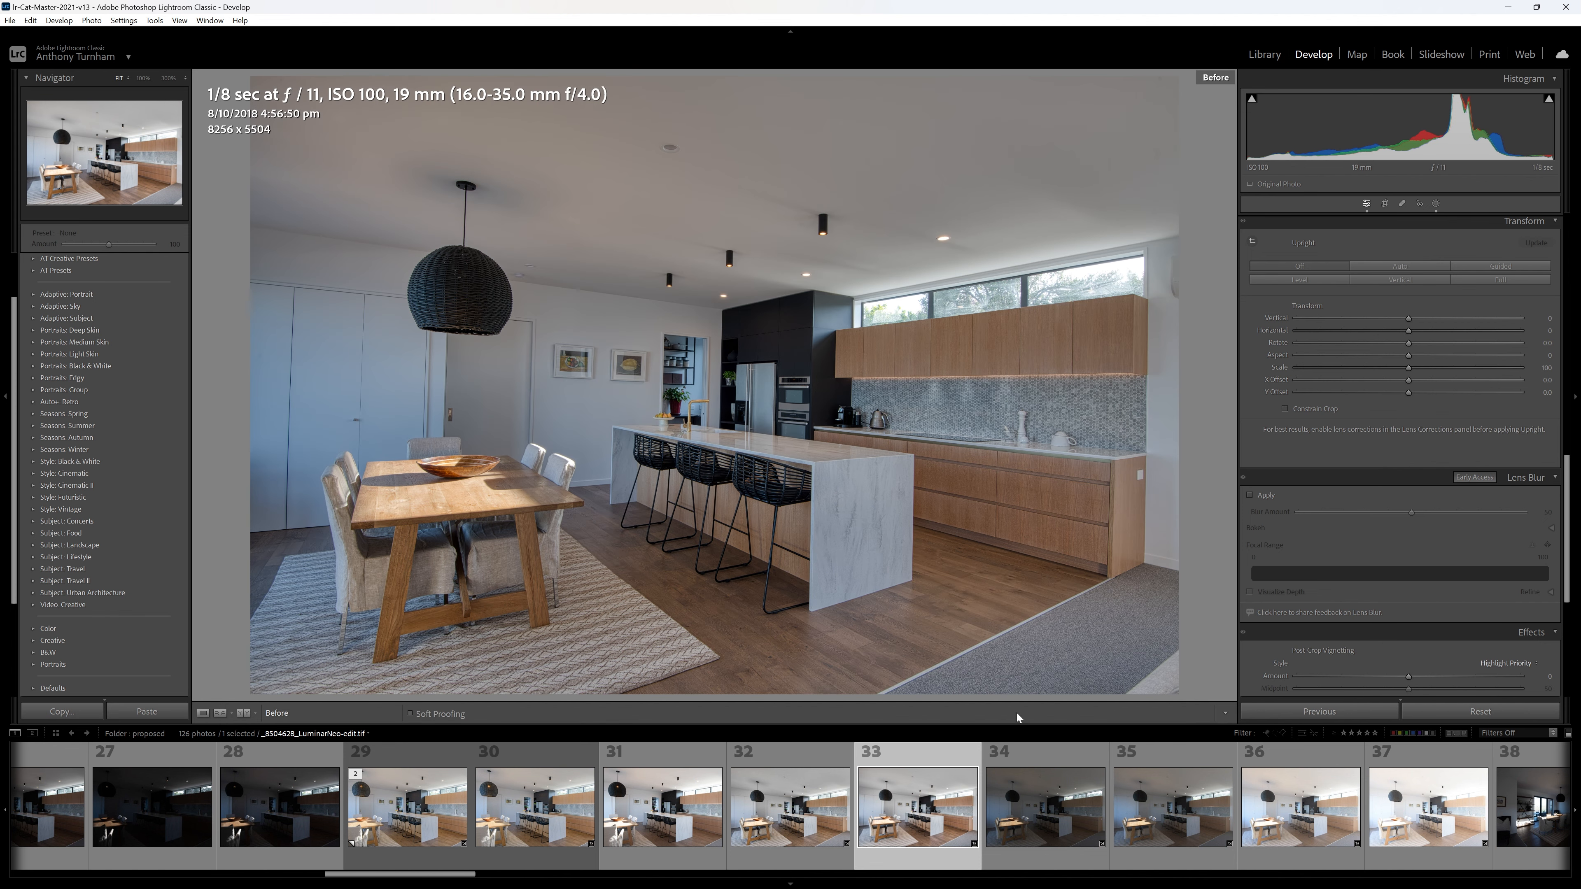
pyautogui.press('\\')
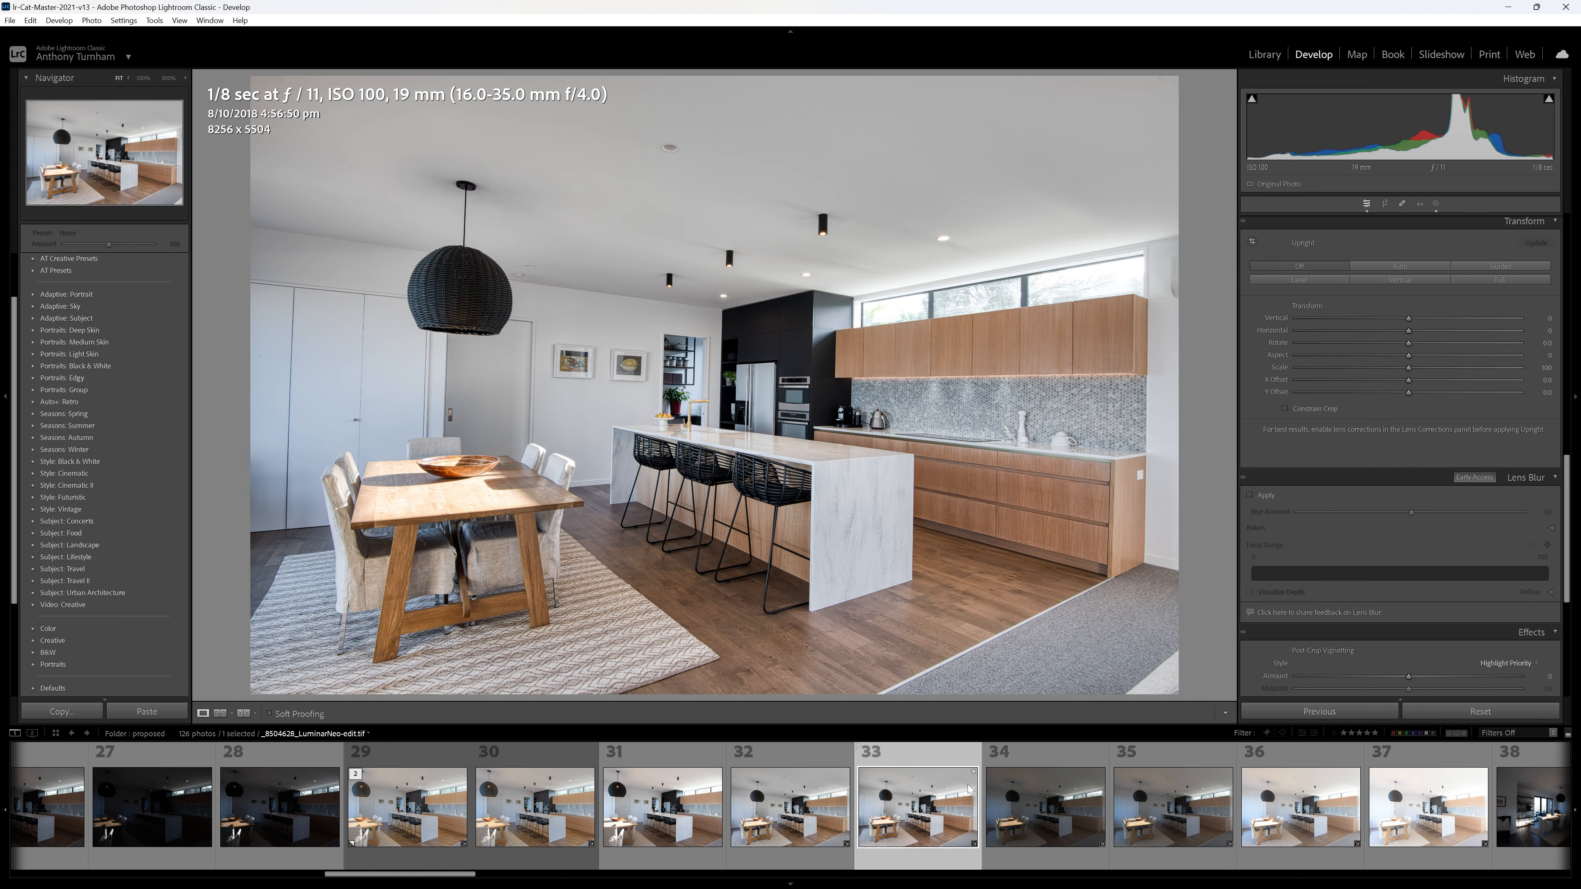
pyautogui.press('\\')
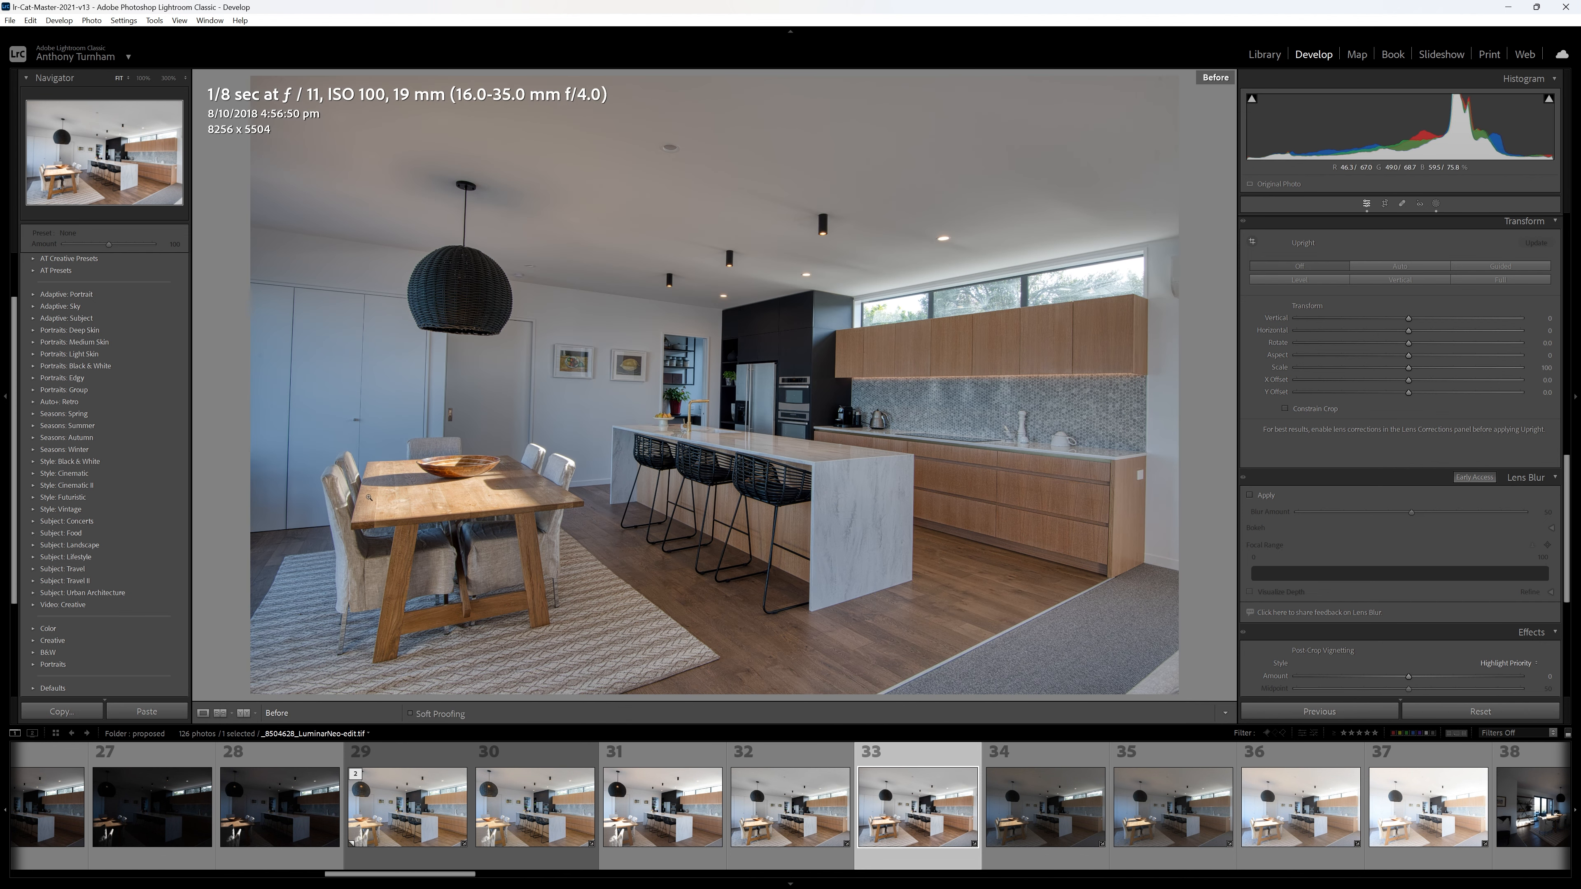
pyautogui.press('\\')
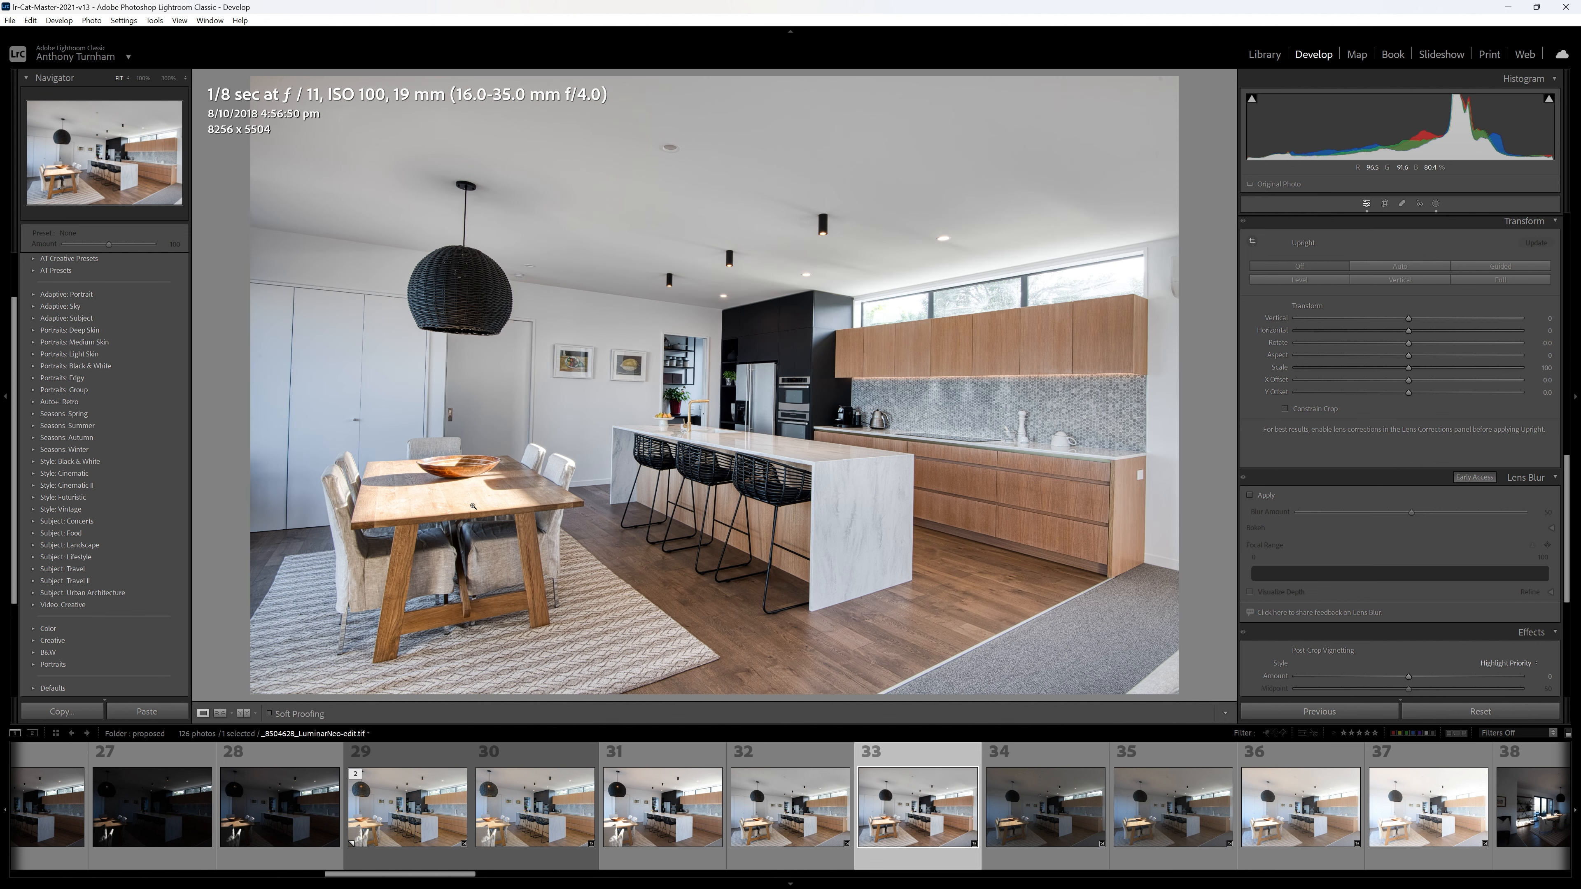
# - Create a luminance range mask sampled from the sunlit tabletop and lower its Exposure to about -1
pyautogui.click(1436, 204)
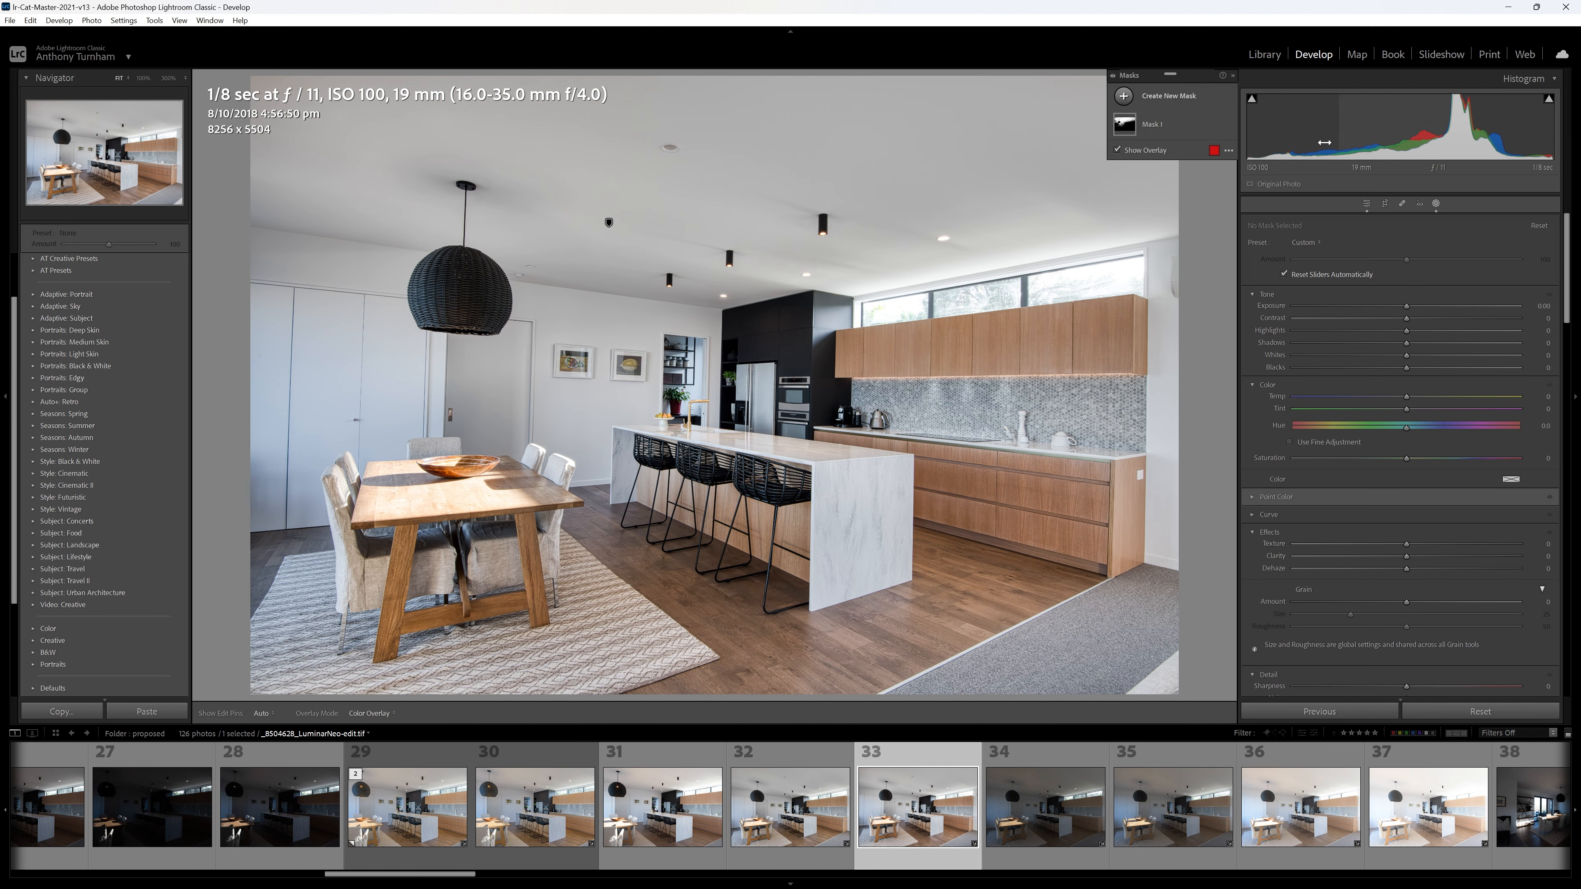
pyautogui.click(1163, 97)
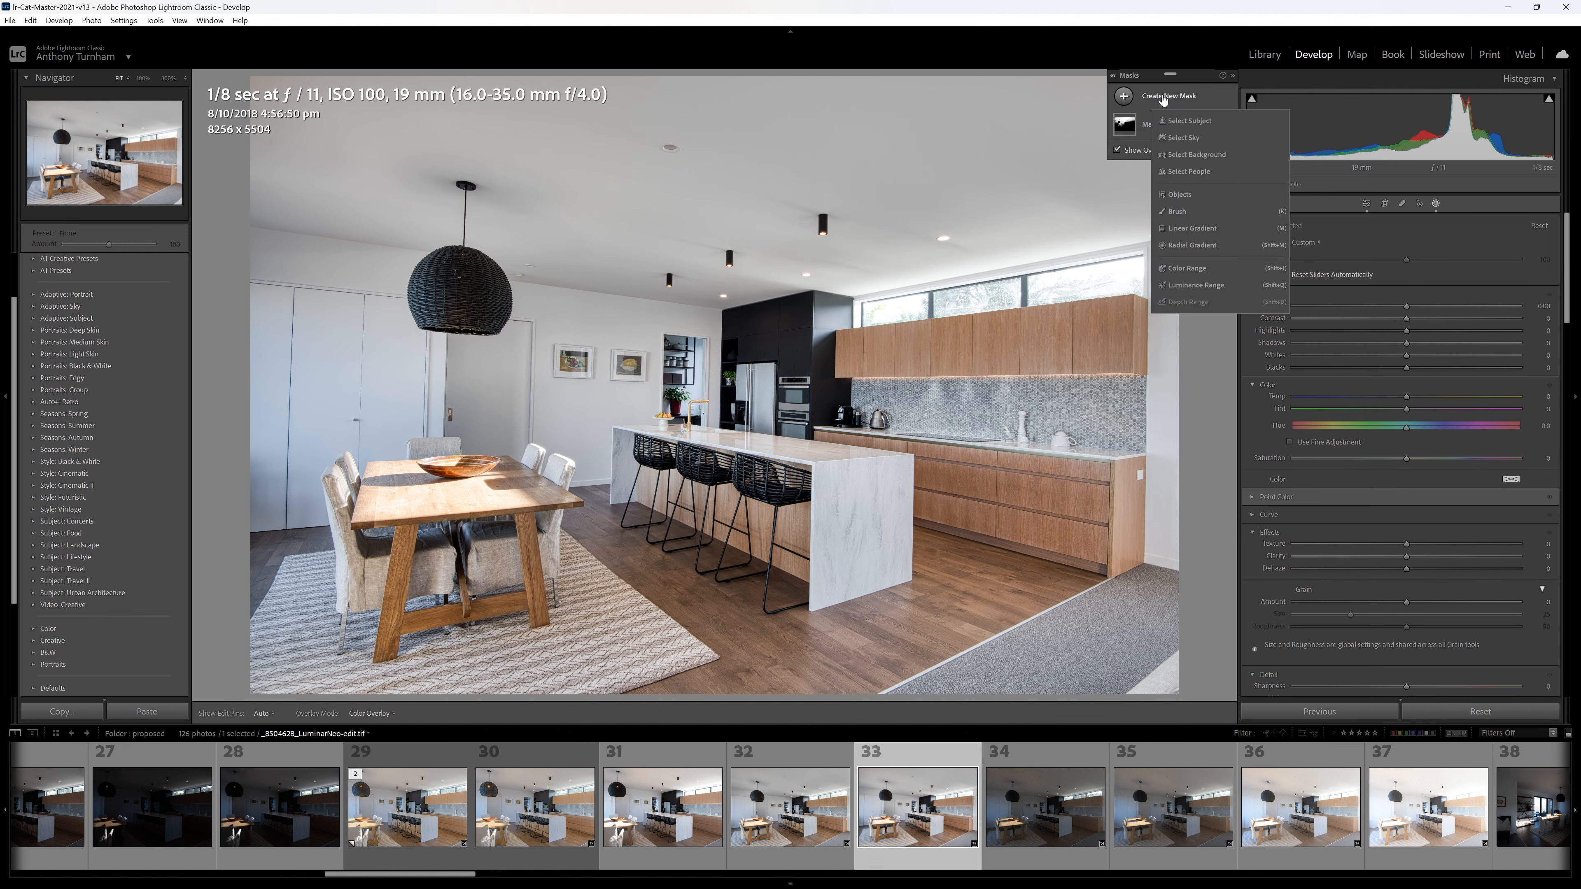
pyautogui.click(1203, 288)
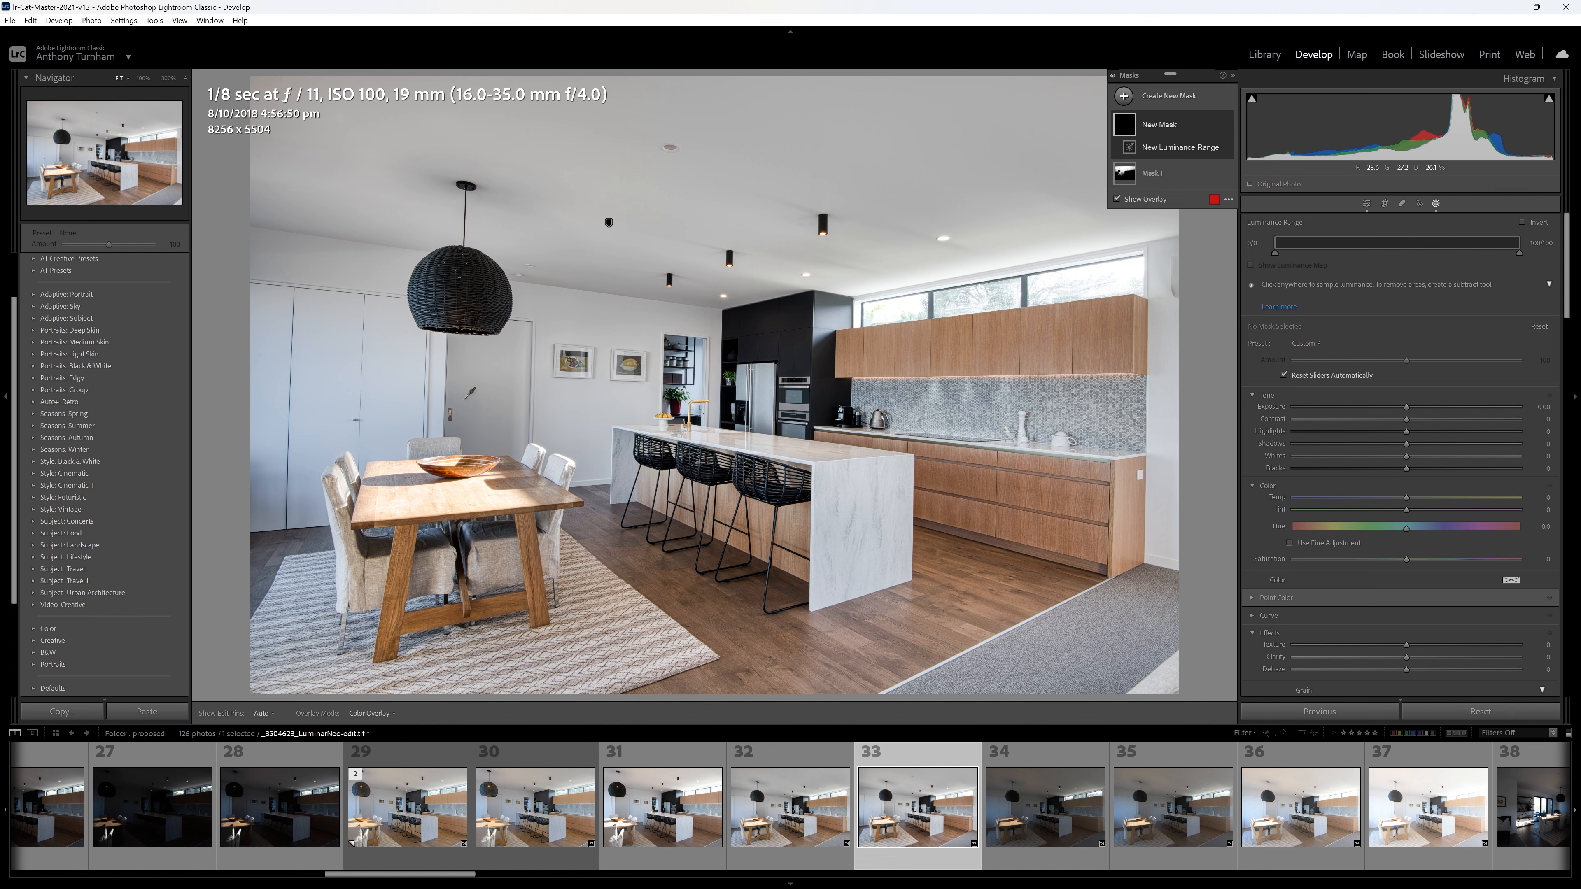
pyautogui.click(452, 498)
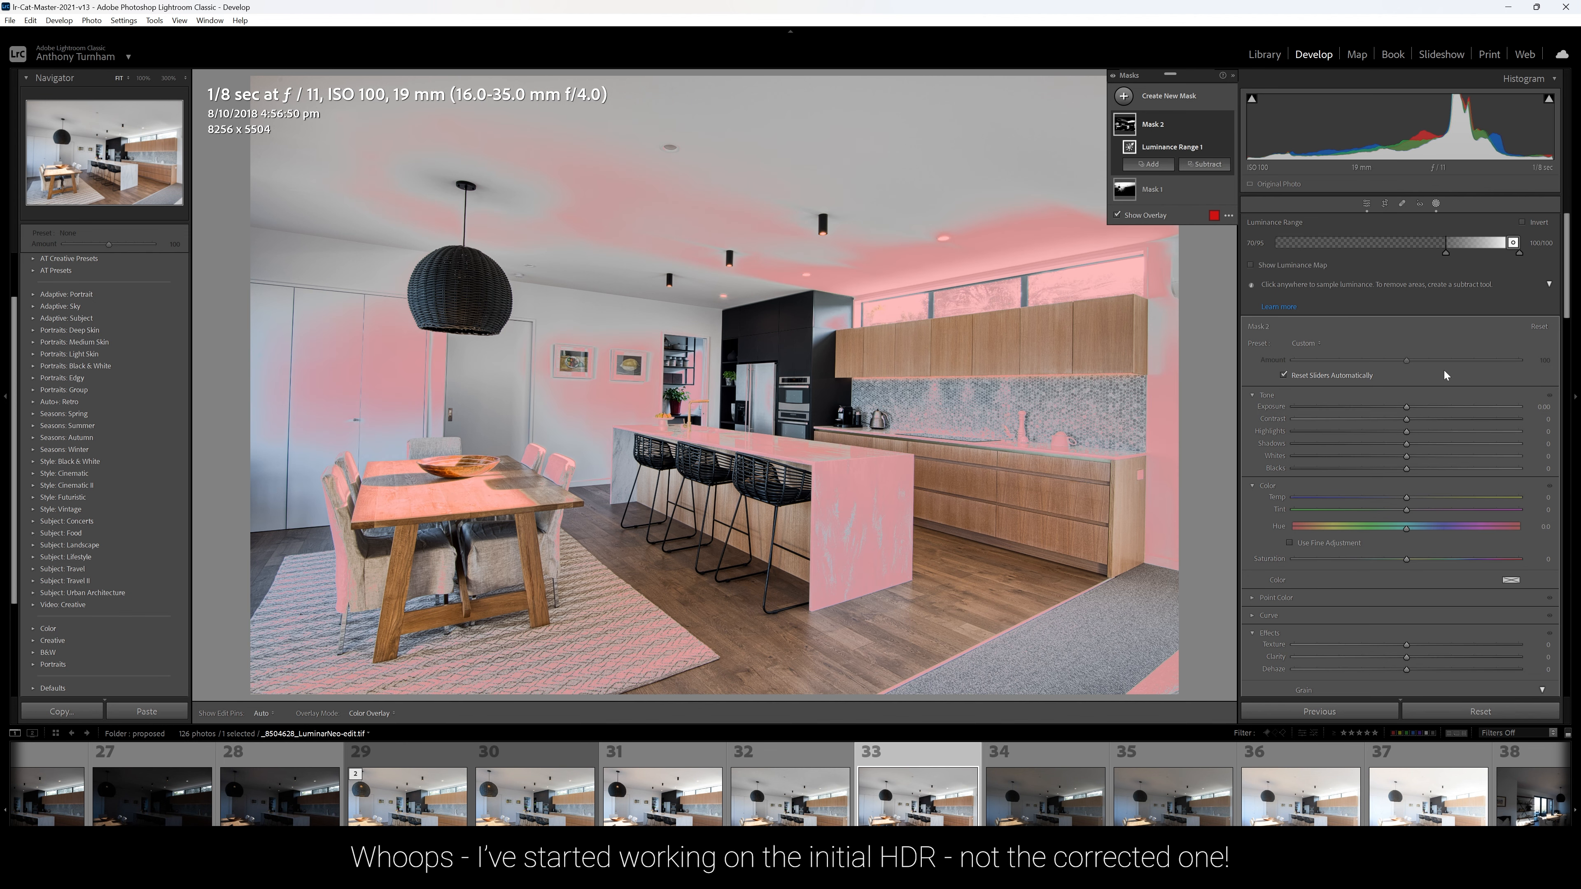
pyautogui.moveTo(1407, 408); pyautogui.dragTo(1380, 410)
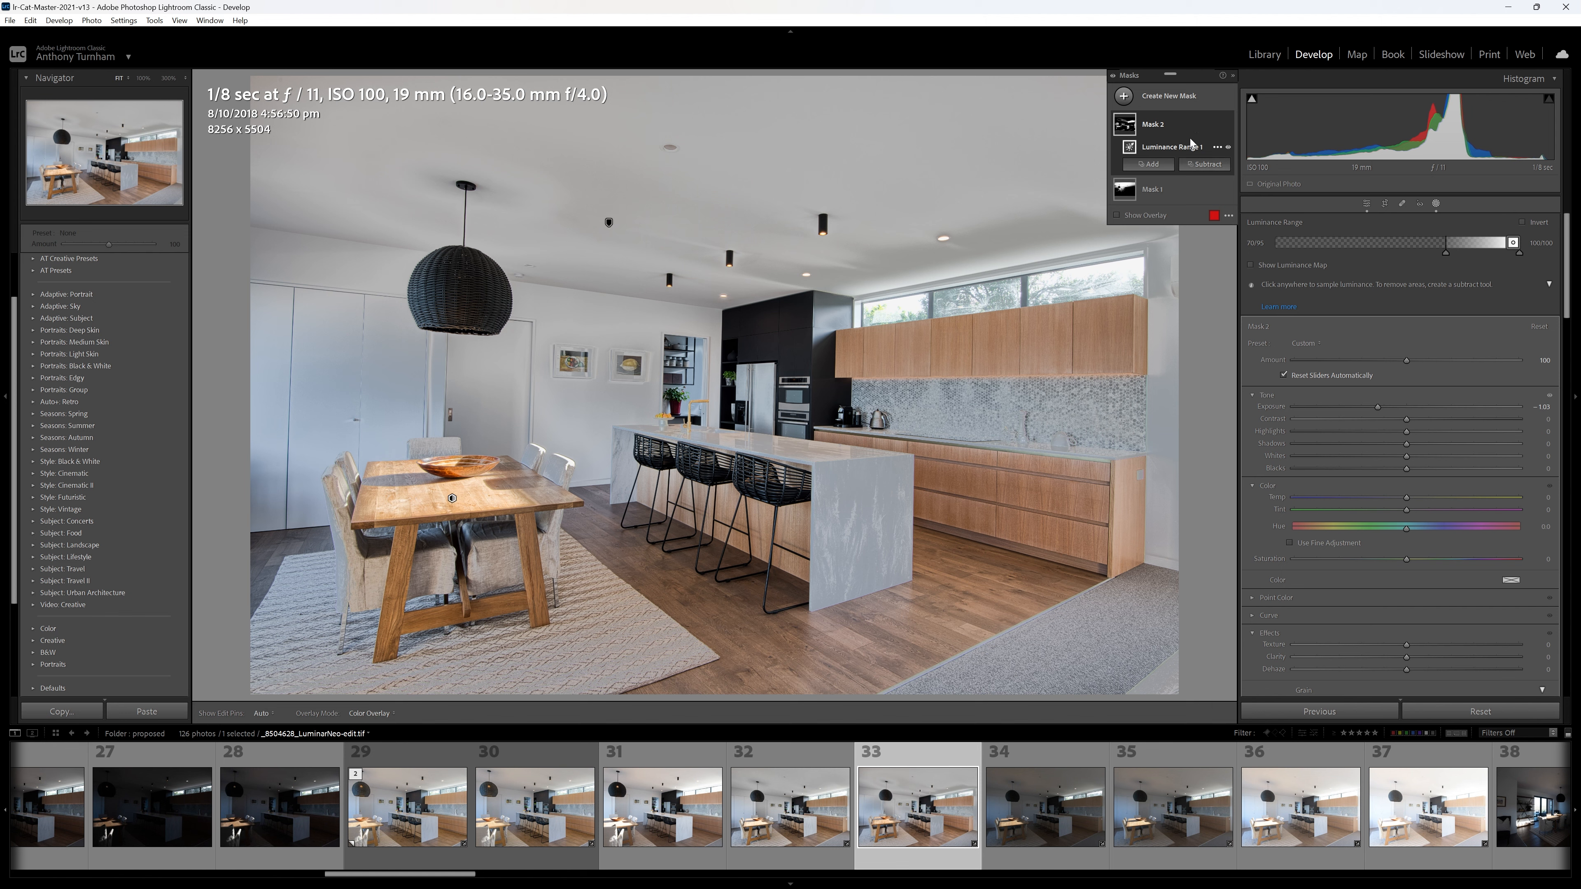
# - Intersect Mask 2 with a brush of size 6, feather 100 and flow 77, painting over the dining tabletop
pyautogui.click(1217, 126)
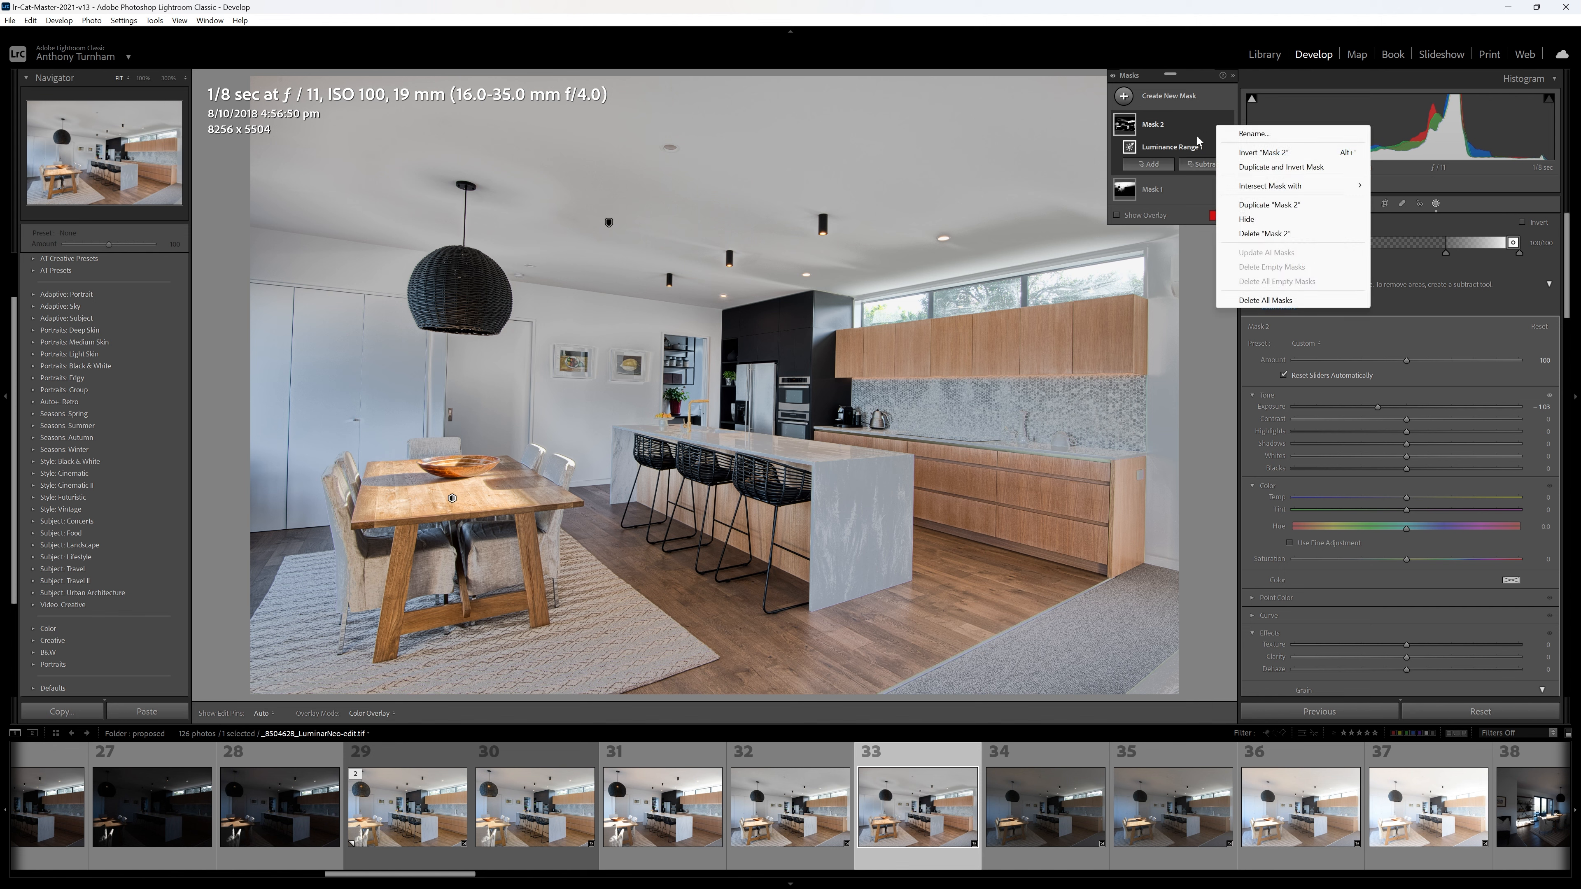
pyautogui.moveTo(1282, 186)
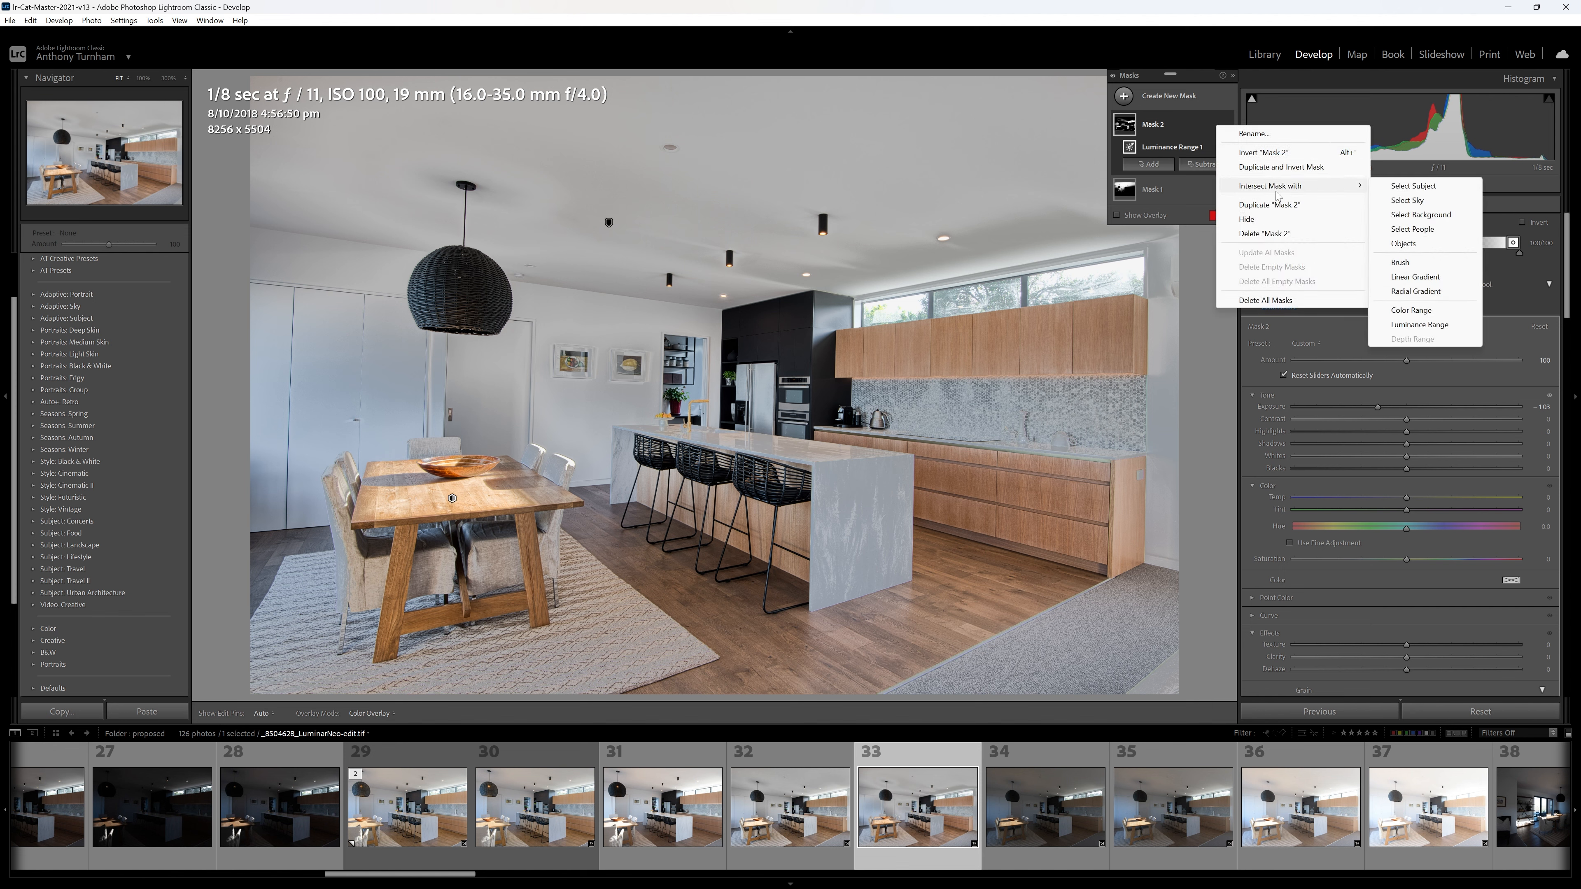
pyautogui.click(1401, 263)
pyautogui.scroll(-10, 438, 488)
pyautogui.moveTo(438, 489)
pyautogui.mouseDown()
pyautogui.moveTo(497, 480)
pyautogui.moveTo(385, 475)
pyautogui.moveTo(412, 468)
pyautogui.moveTo(419, 514)
pyautogui.moveTo(379, 497)
pyautogui.moveTo(539, 509)
pyautogui.moveTo(494, 495)
pyautogui.moveTo(495, 478)
pyautogui.moveTo(387, 482)
pyautogui.mouseUp()
pyautogui.moveTo(363, 497)
pyautogui.mouseDown()
pyautogui.moveTo(393, 475)
pyautogui.moveTo(436, 493)
pyautogui.moveTo(374, 495)
pyautogui.moveTo(551, 508)
pyautogui.mouseUp()
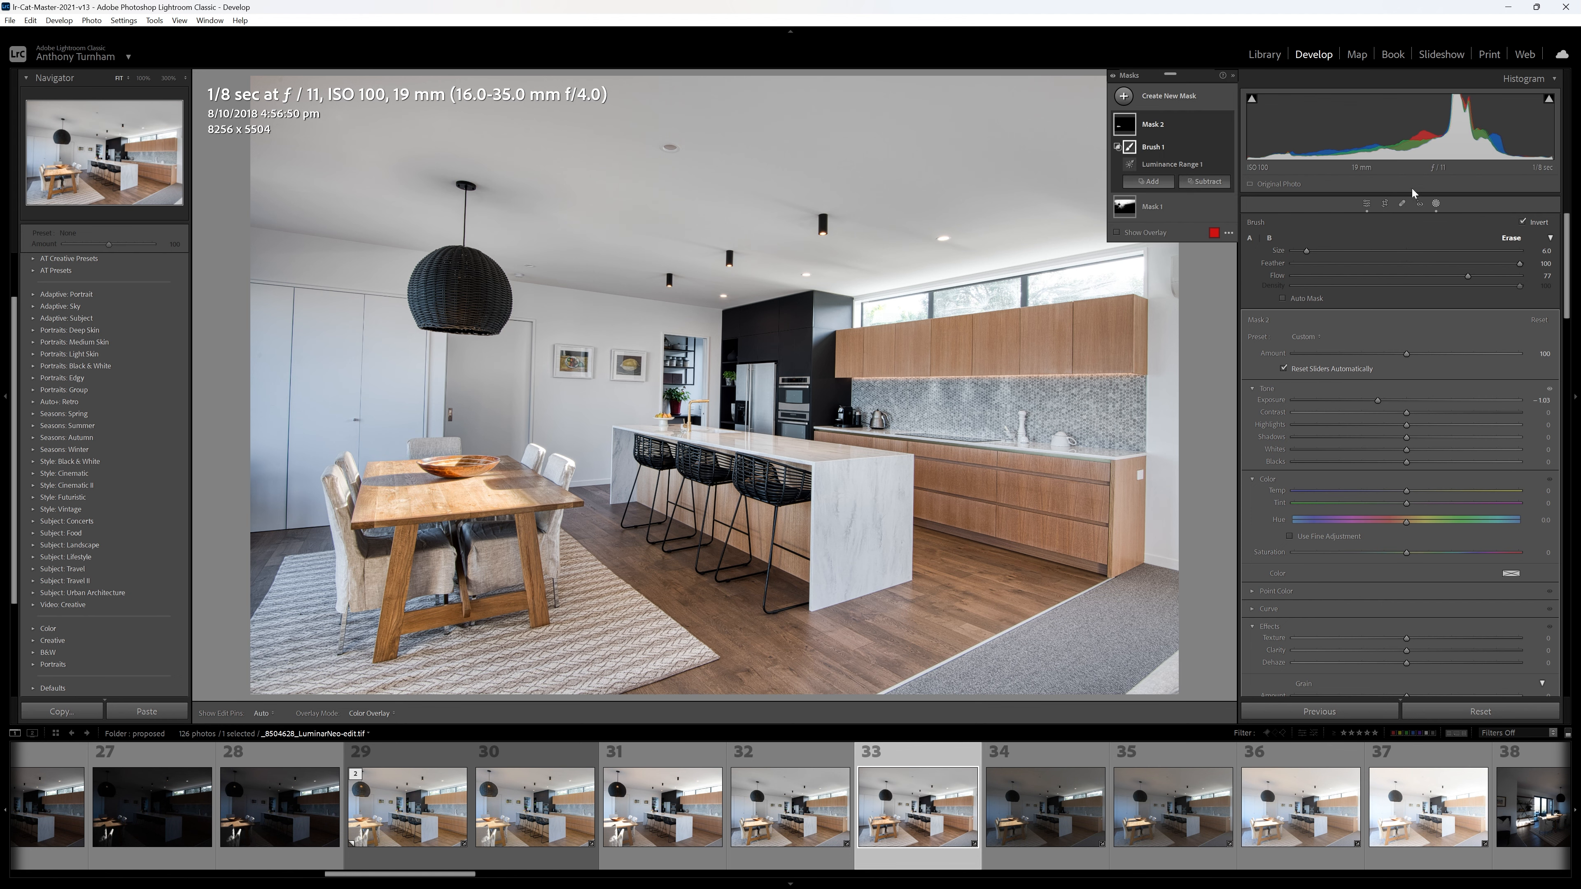
# - Crop the ceiling and side edges of the photo to 8166 x 4777 and synchronize all settings to the other merged photo
pyautogui.click(1386, 205)
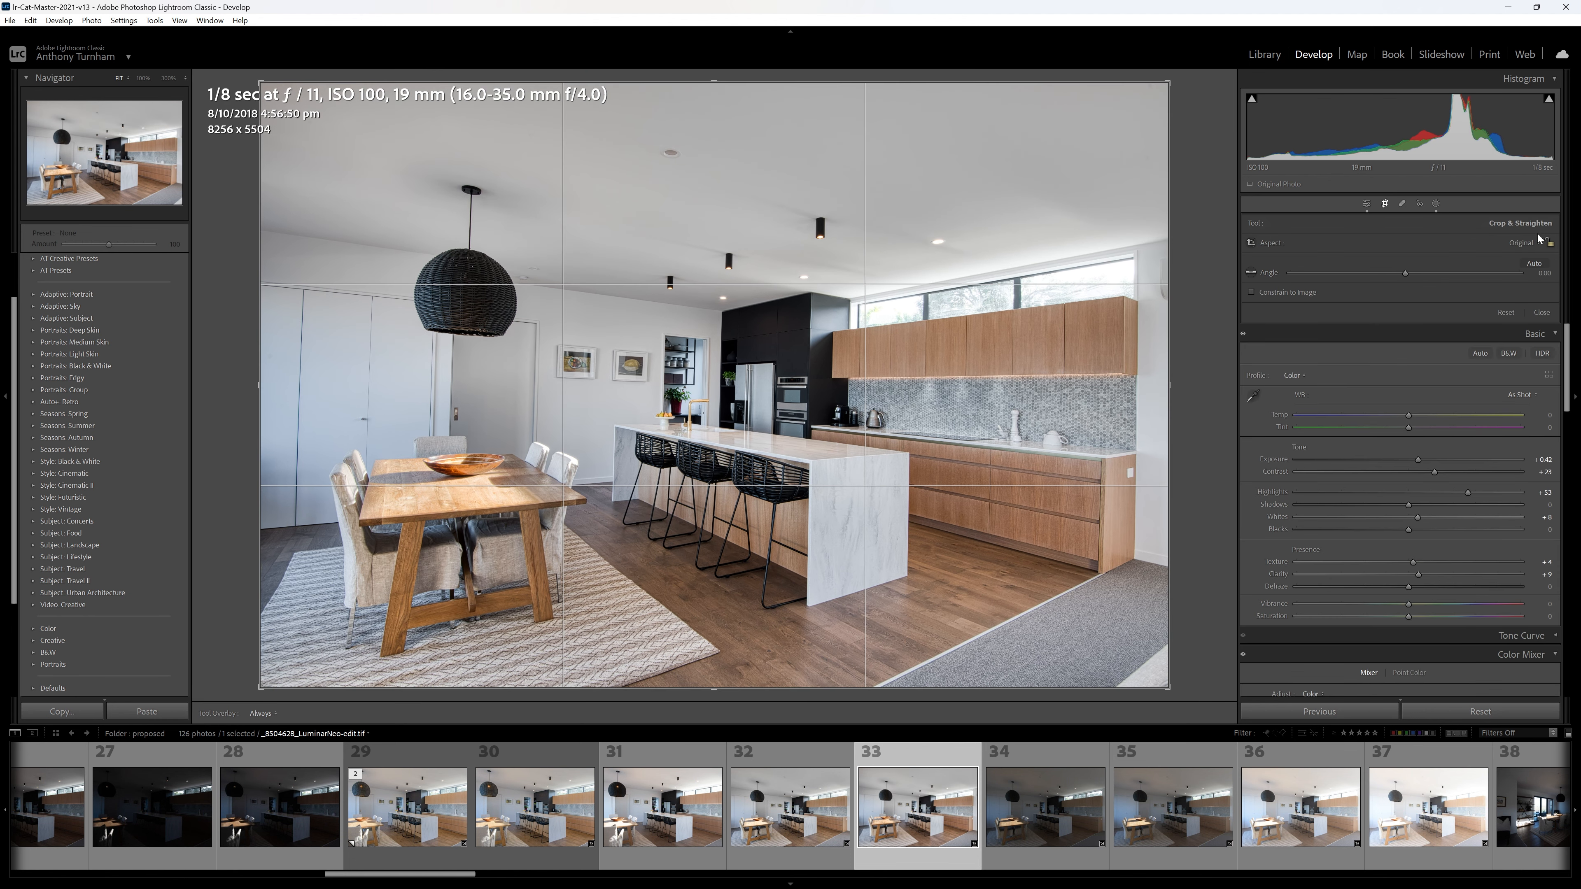
pyautogui.moveTo(1089, 82); pyautogui.dragTo(1089, 119)
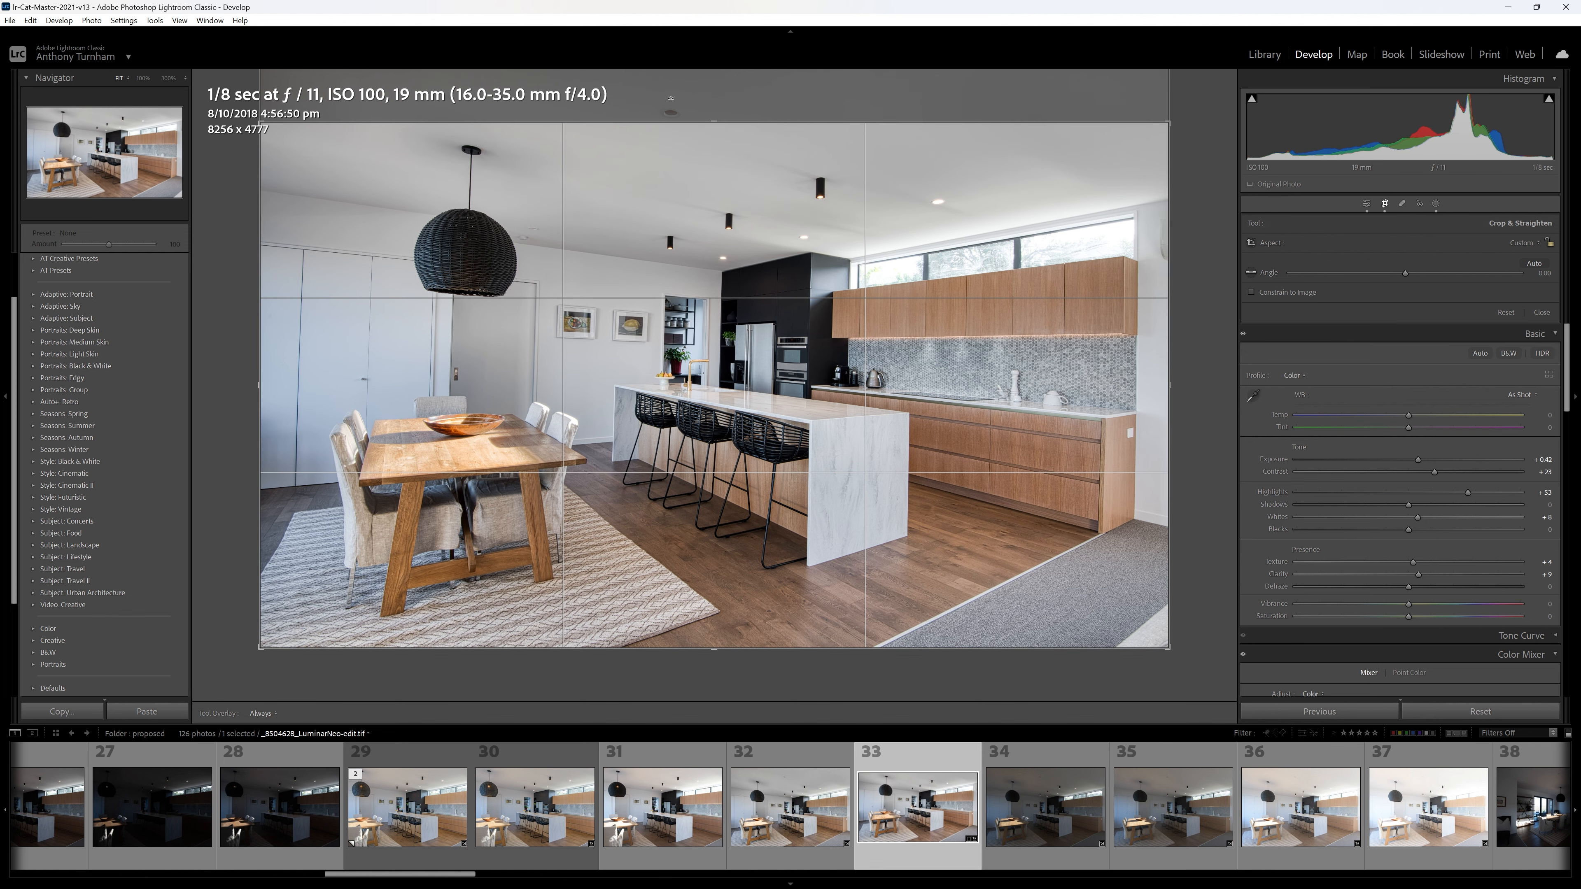
pyautogui.moveTo(1179, 370); pyautogui.dragTo(1170, 370)
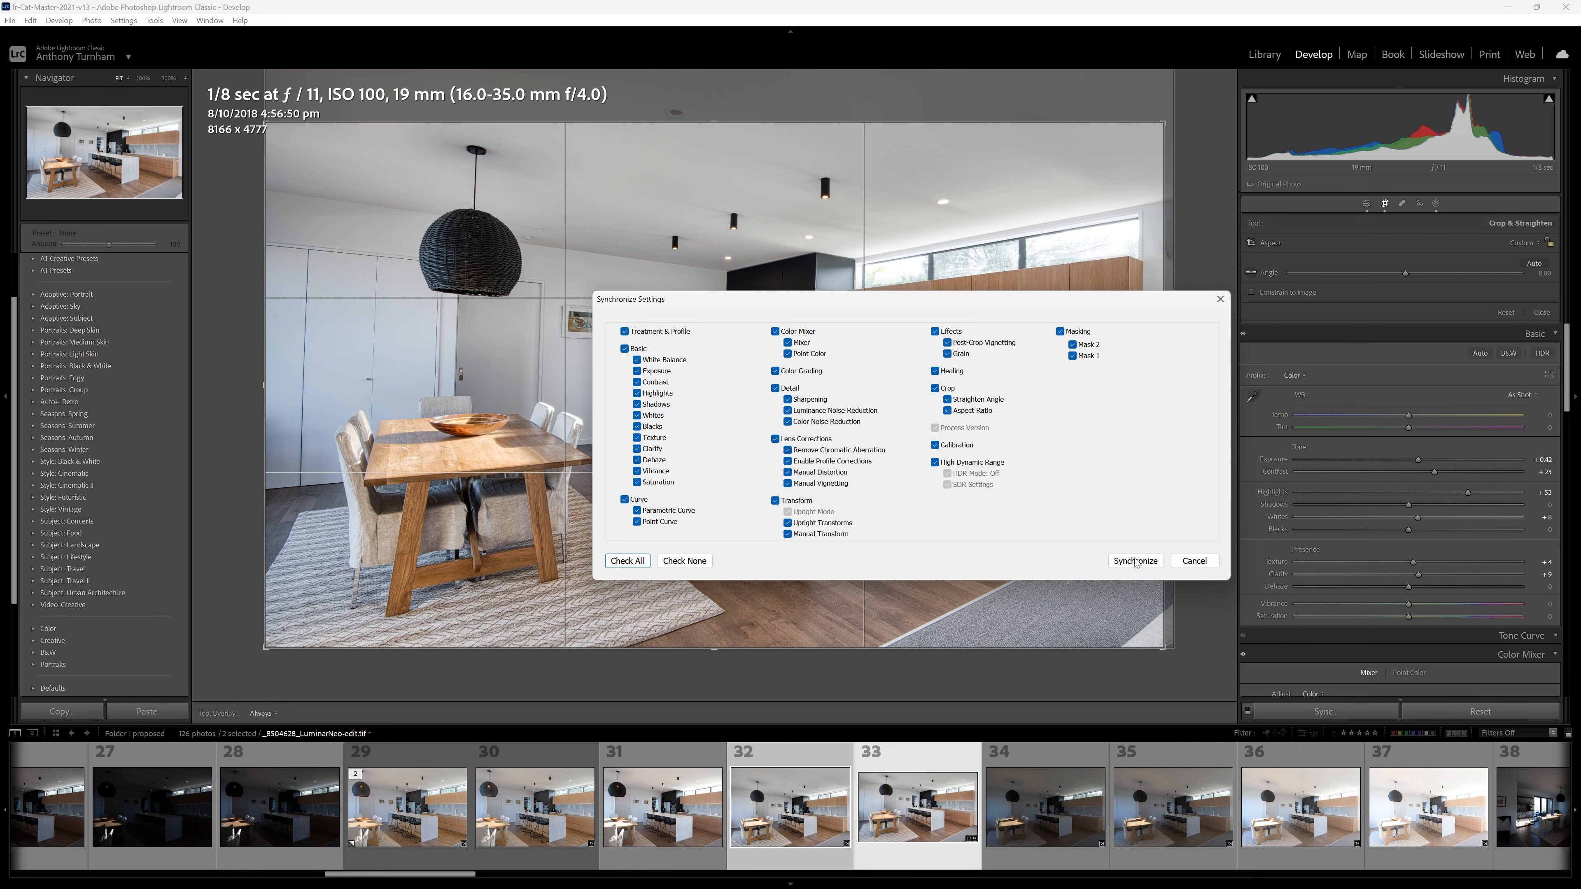
pyautogui.click(1135, 561)
pyautogui.click(813, 462)
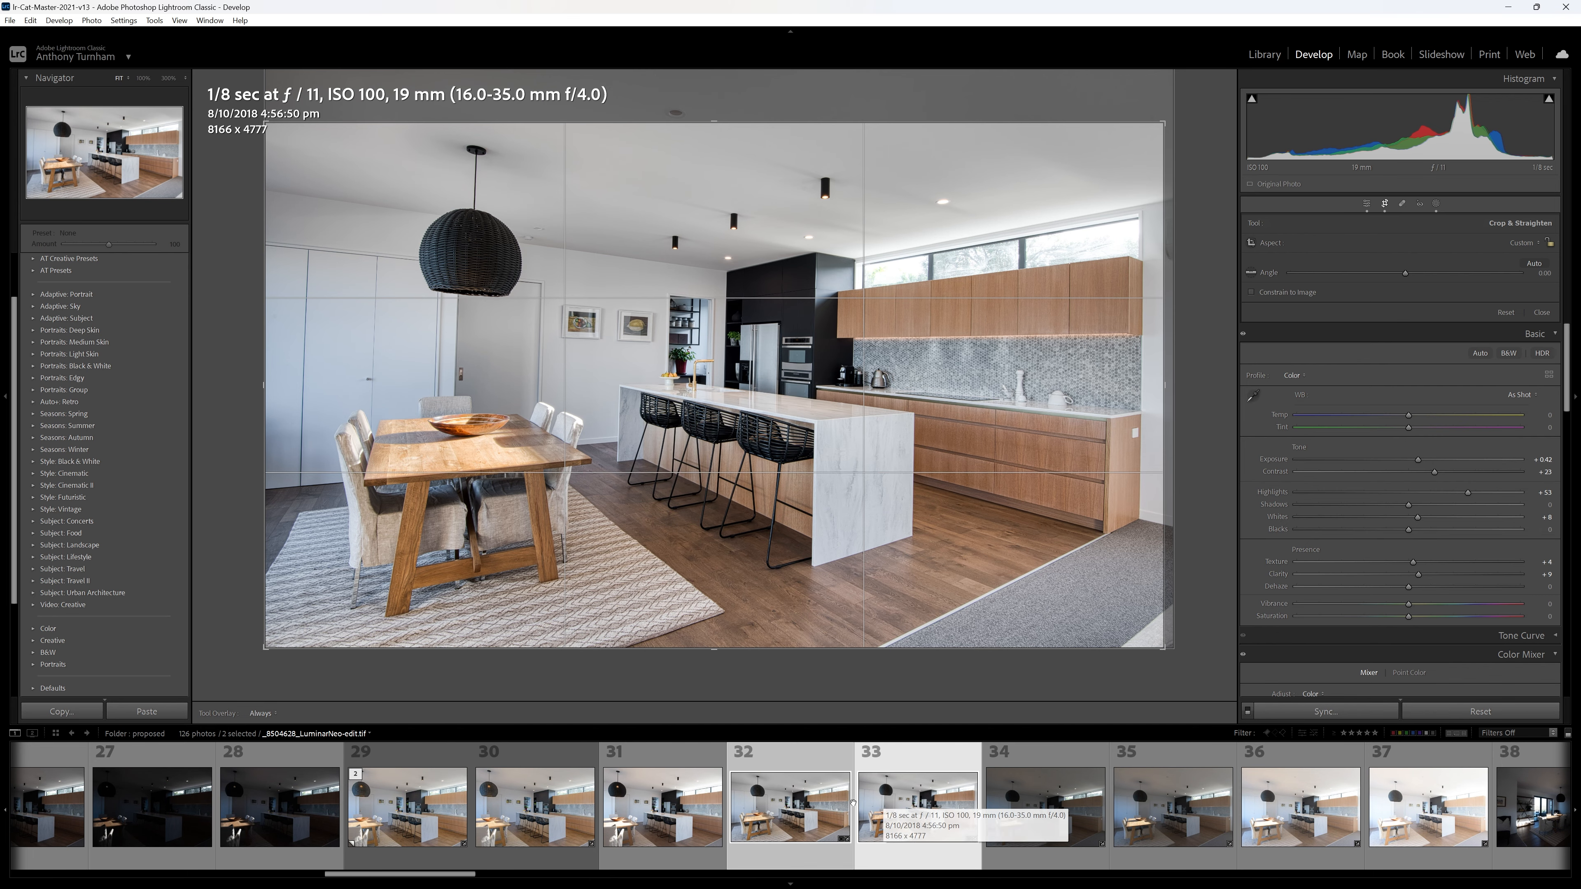
# - Widen the crop of the other merged photo, LuminarNeo-edit_01.tif, to 8256 x 4777
pyautogui.click(840, 810)
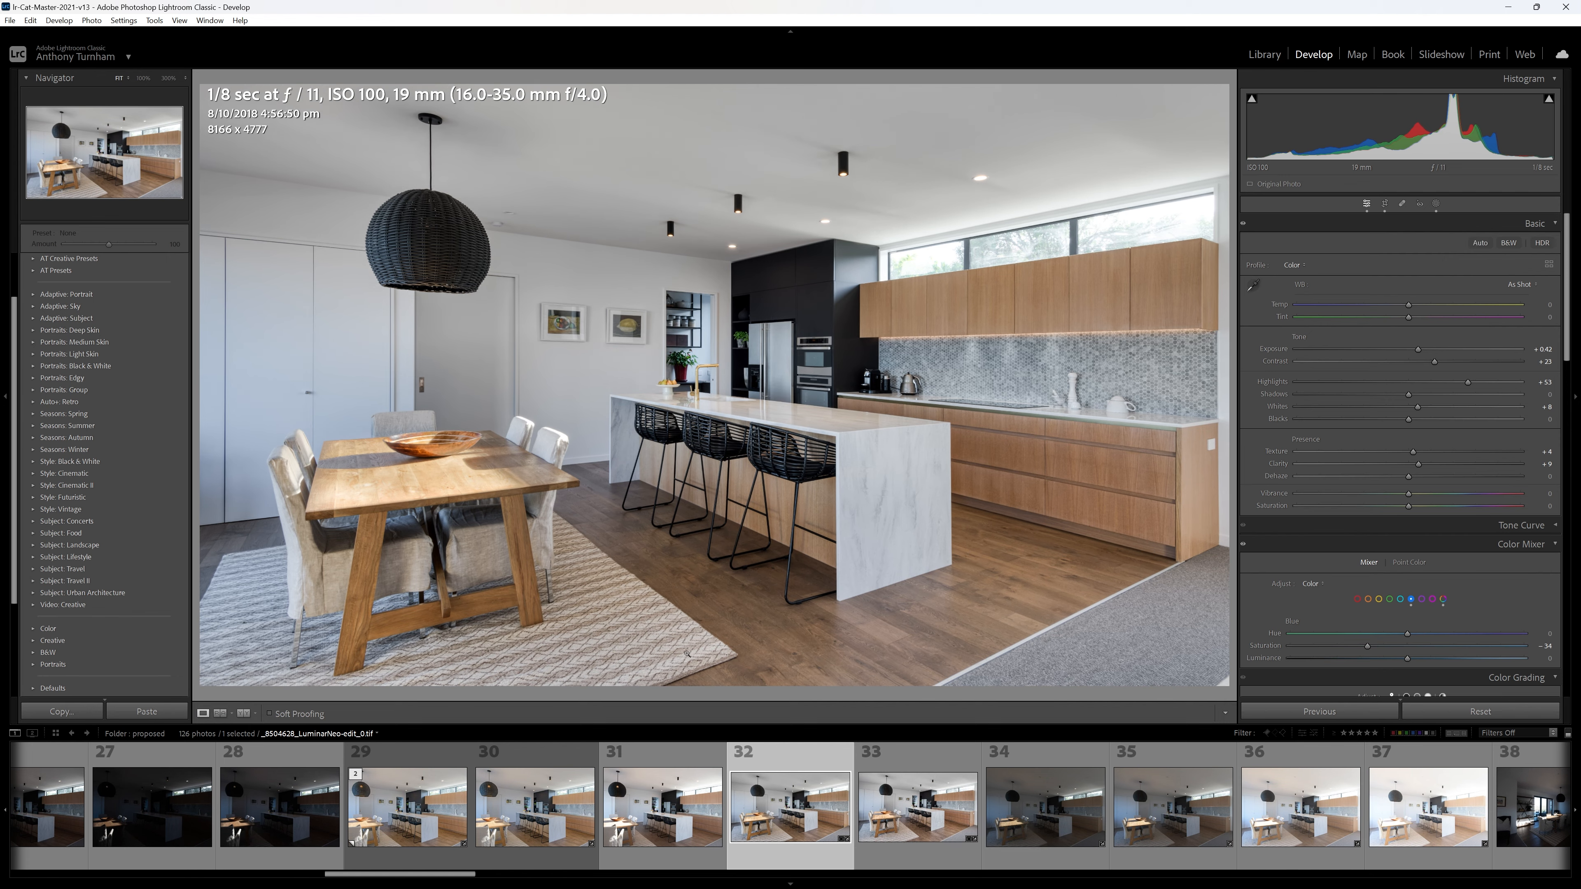
pyautogui.press('r')
pyautogui.moveTo(1162, 277); pyautogui.dragTo(1165, 277)
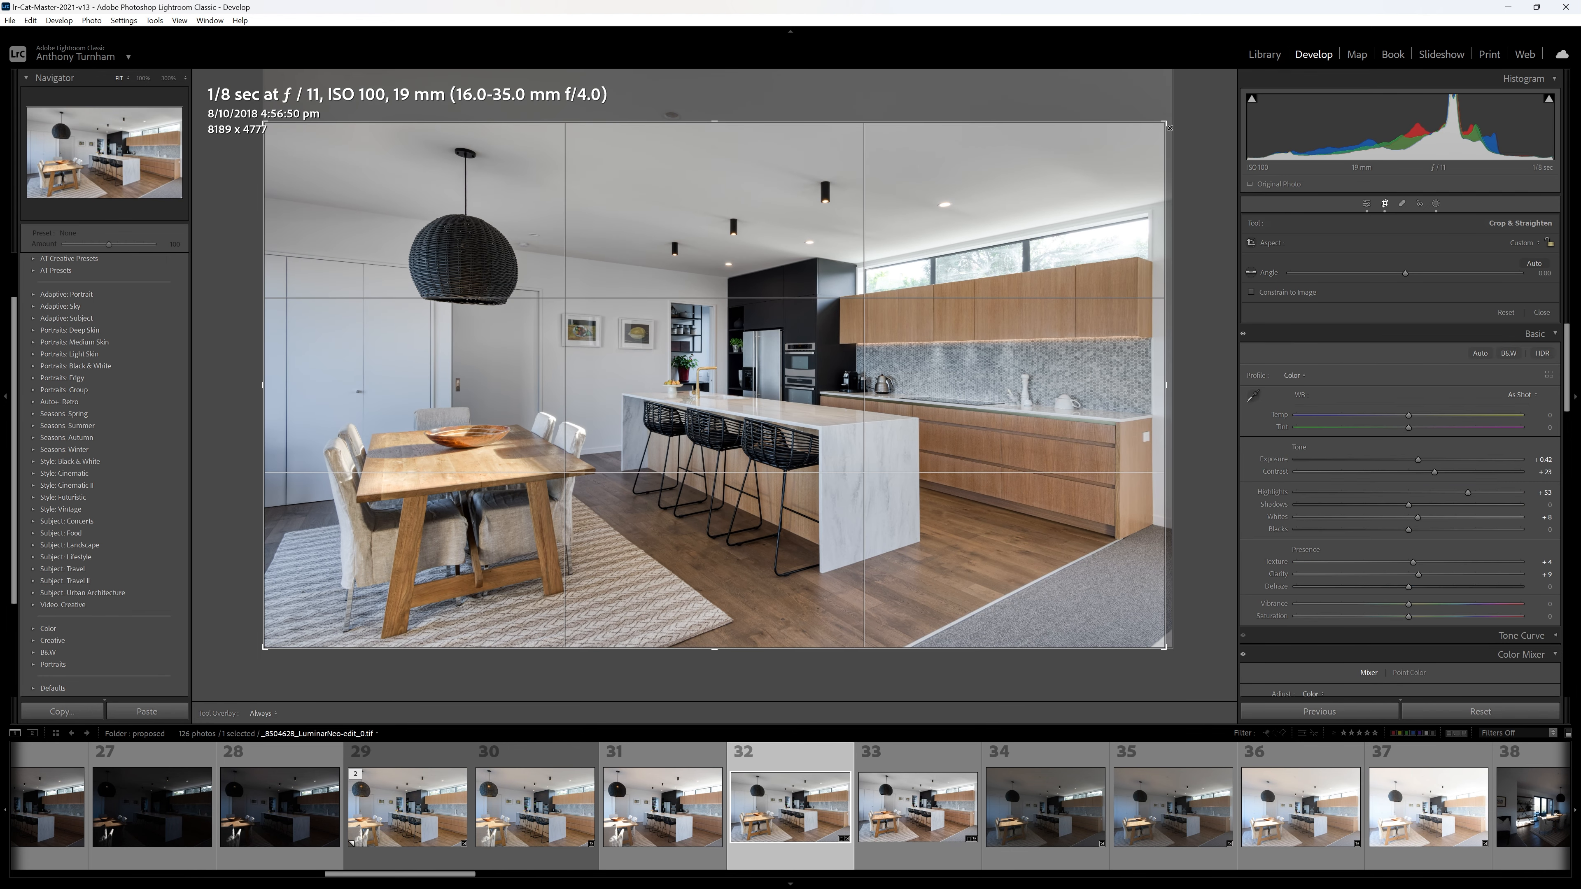
pyautogui.moveTo(1168, 124); pyautogui.dragTo(1174, 124)
pyautogui.press('Return')
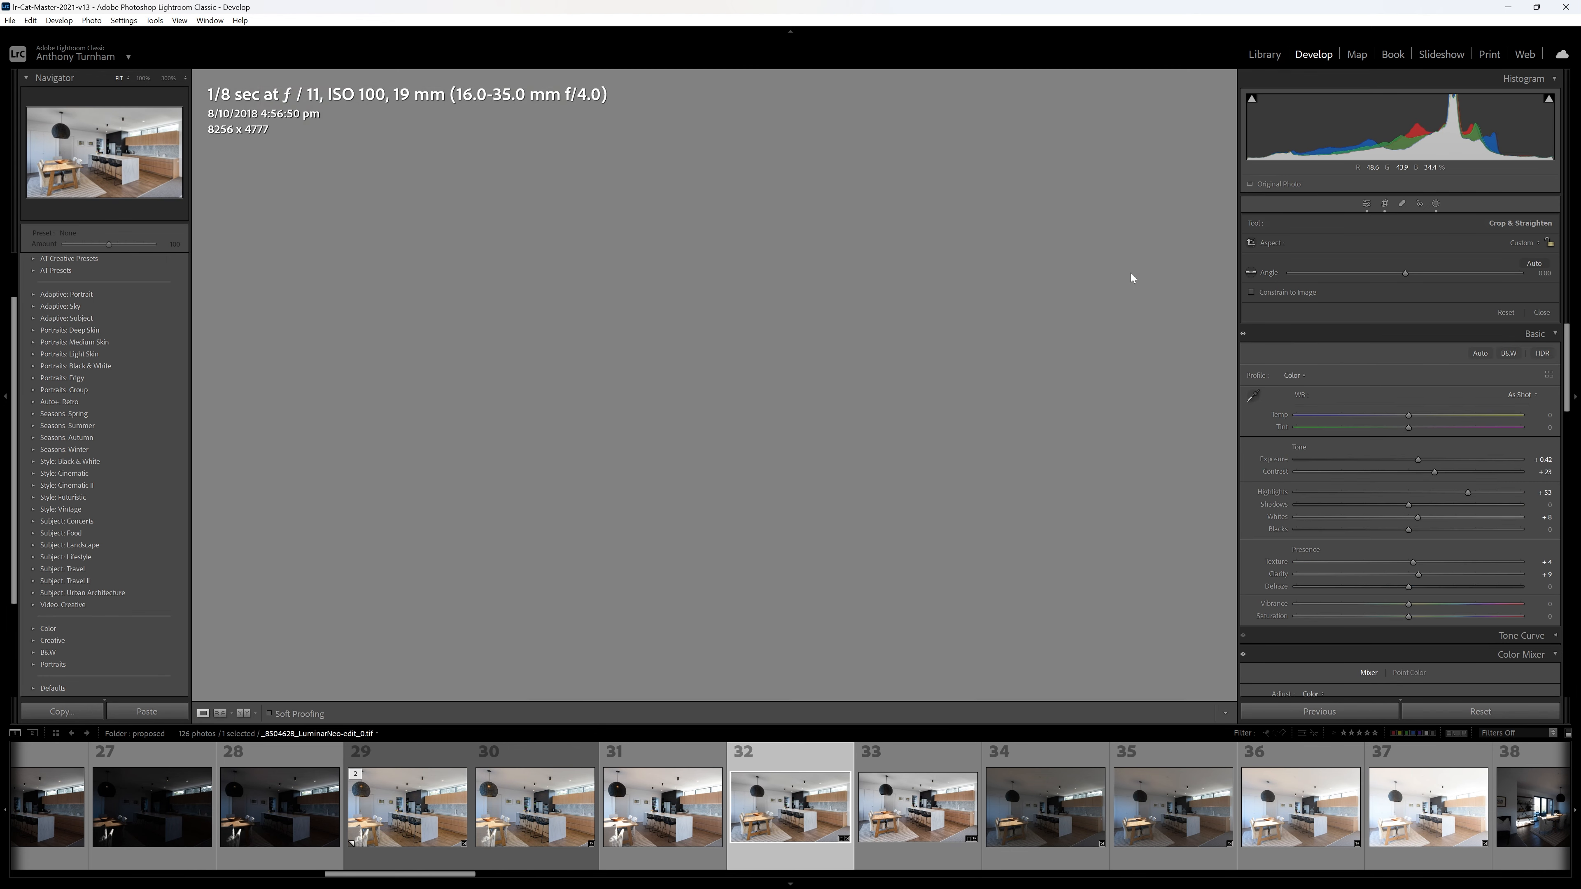
# - Compare the Before and After views of the cropped LuminarNeo-edit_01.tif photo
pyautogui.press('\\')
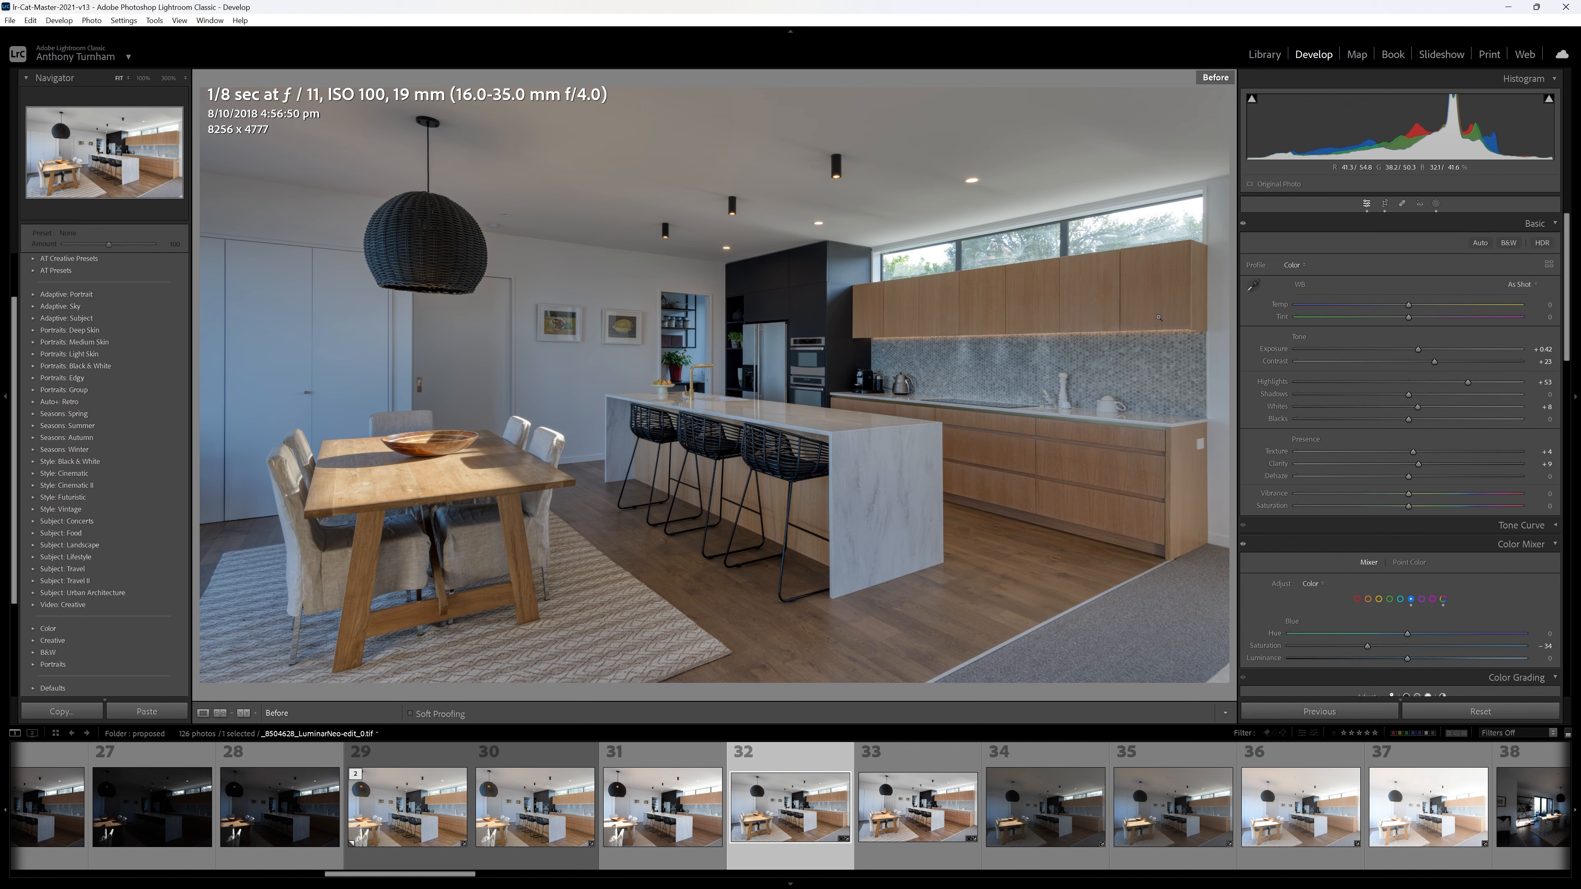
pyautogui.press('\\')
pyautogui.press('\\')
pyautogui.press('\\')
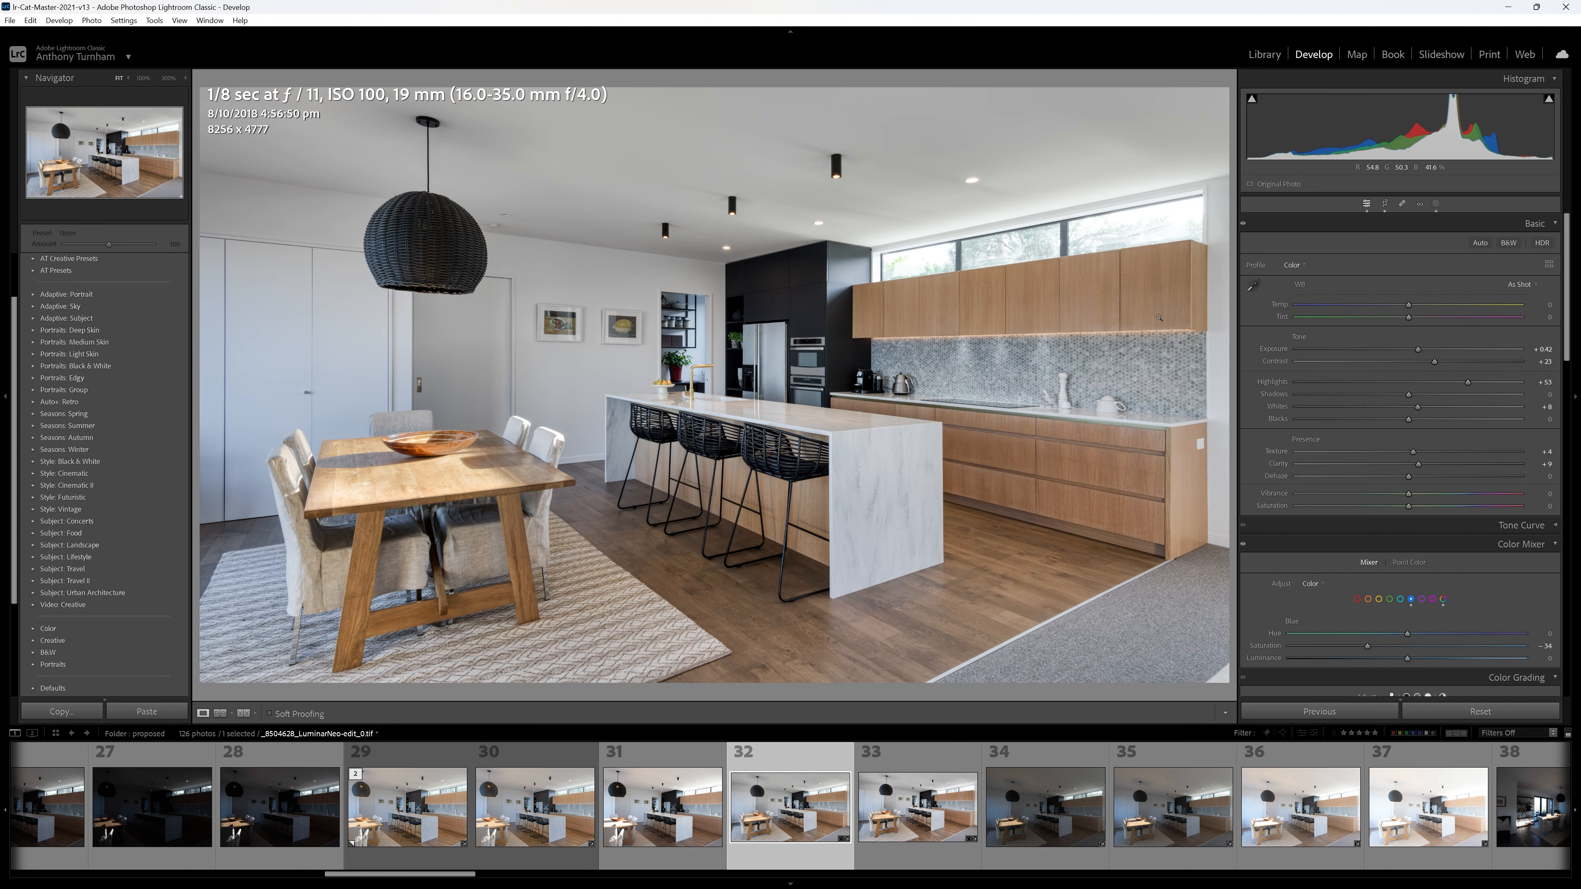
# - Compare the 0.5 sec exposure with the merged photo, and set that exposure's Highlights to -100 while inspecting the tabletop
pyautogui.click(1301, 807)
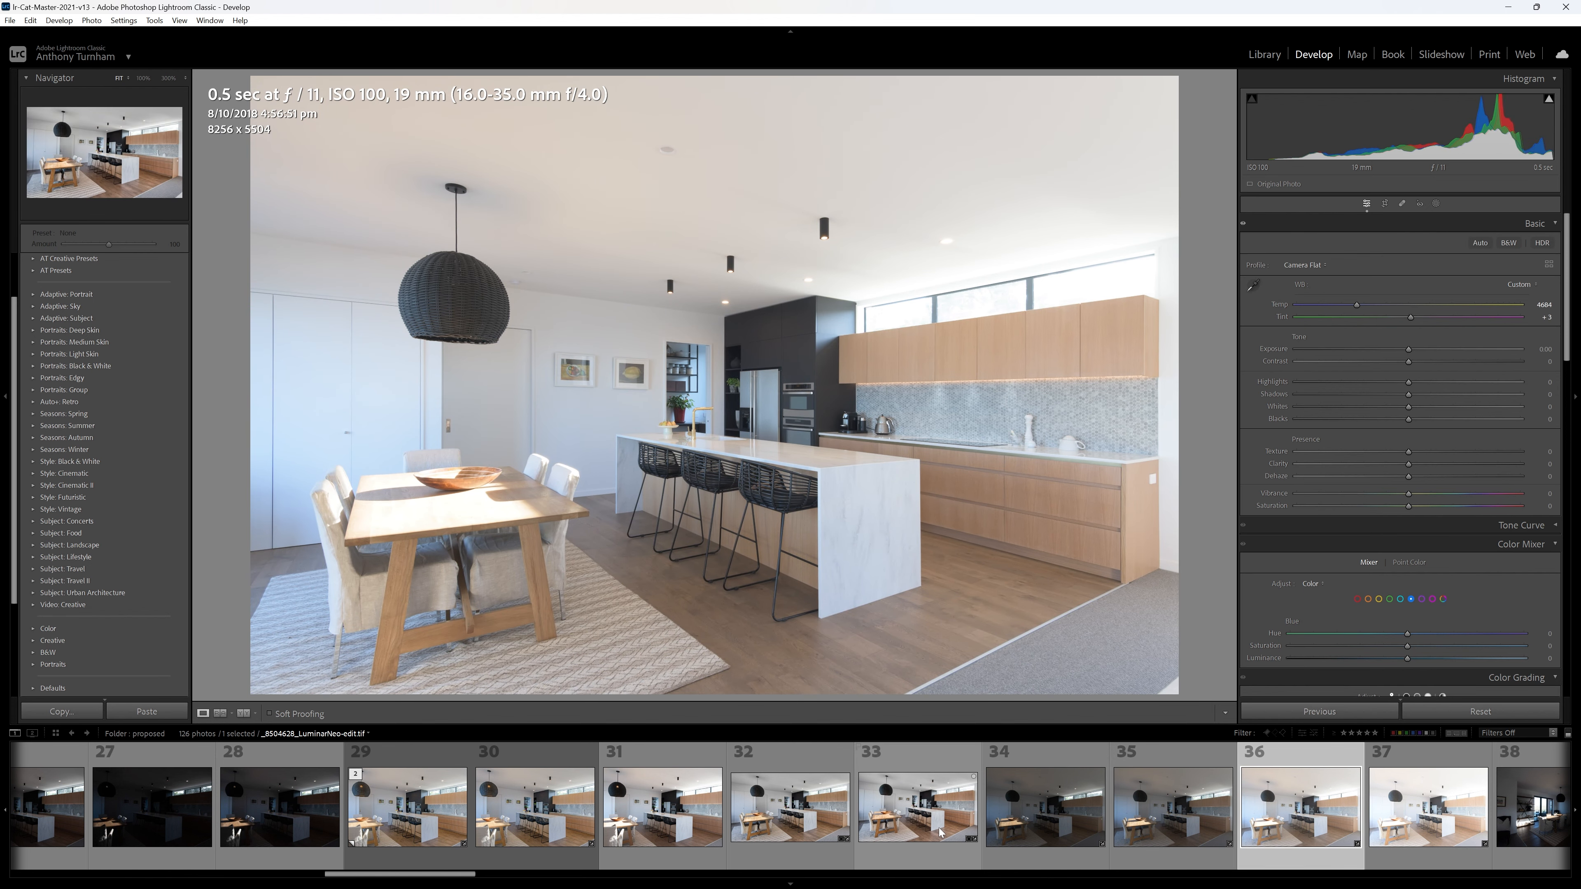
pyautogui.click(958, 810)
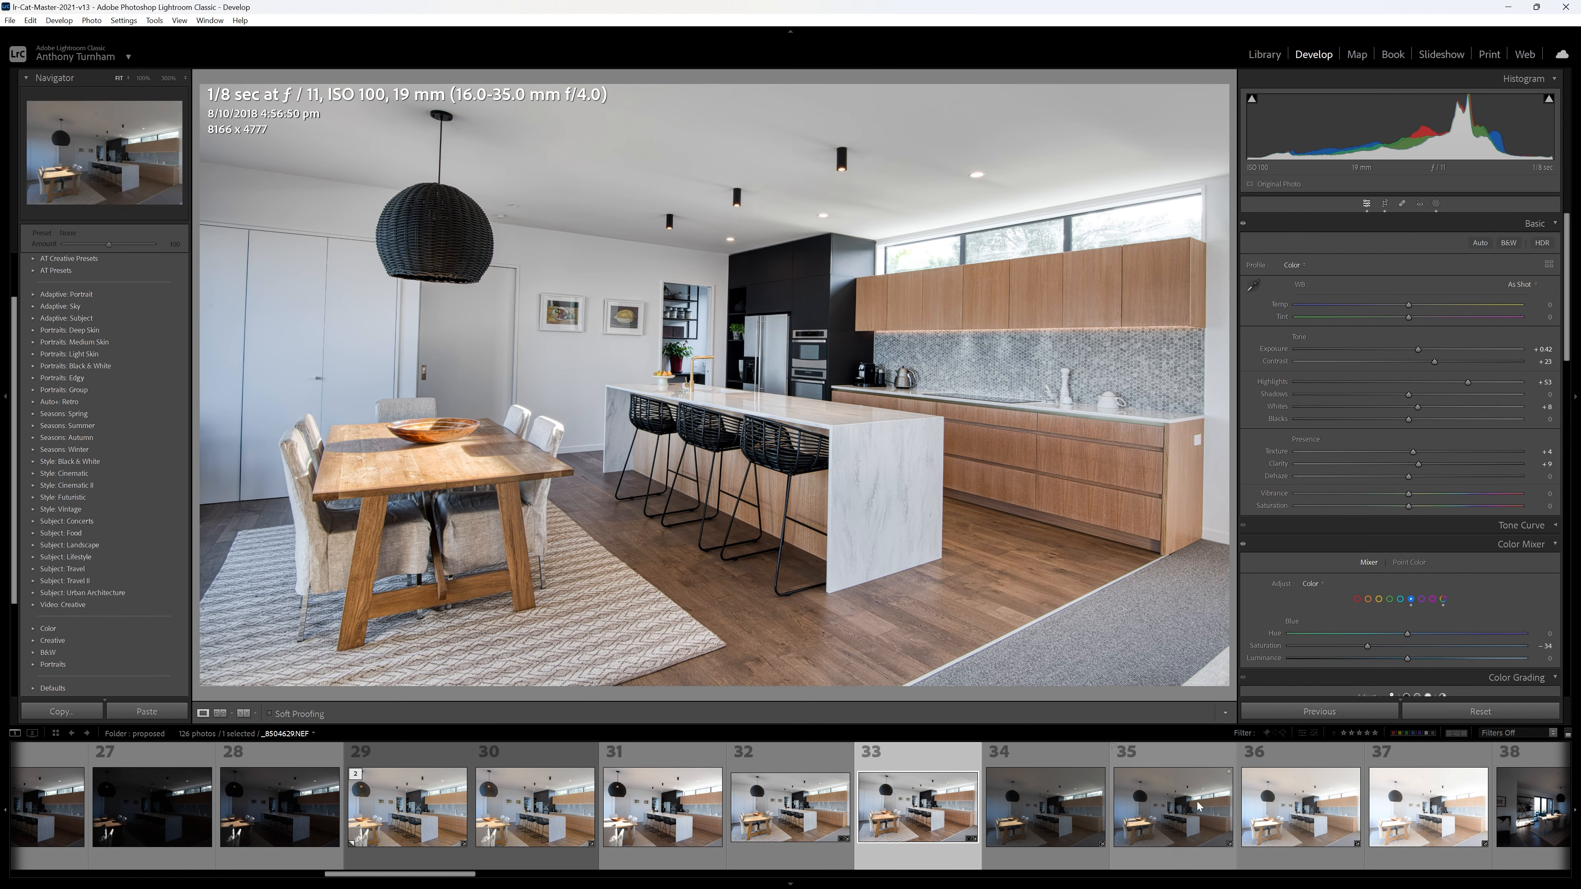
pyautogui.click(1287, 812)
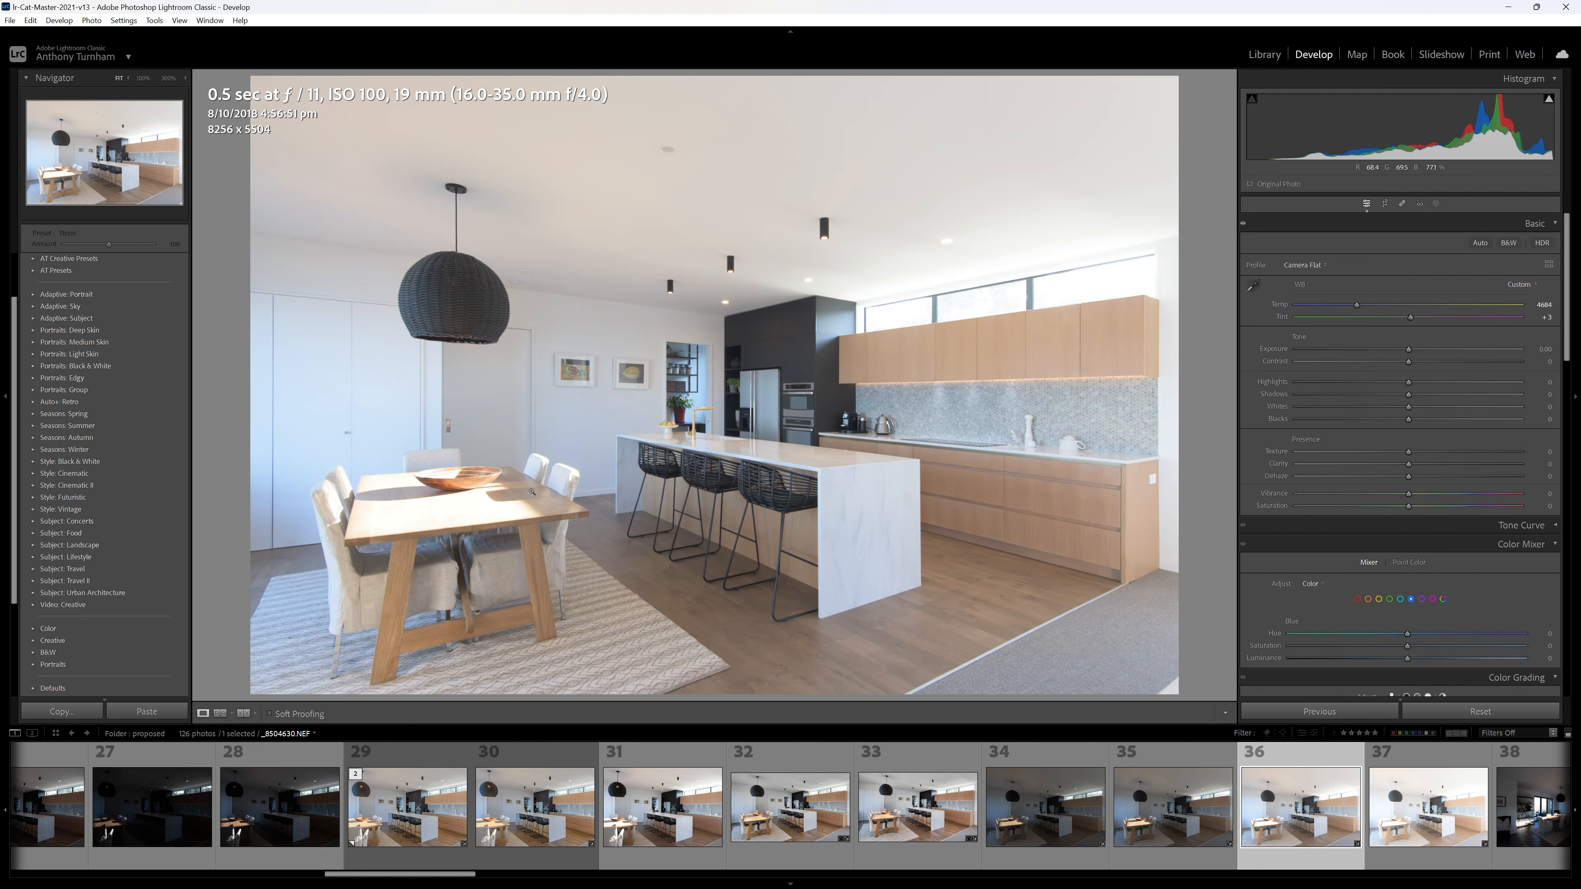
pyautogui.click(506, 501)
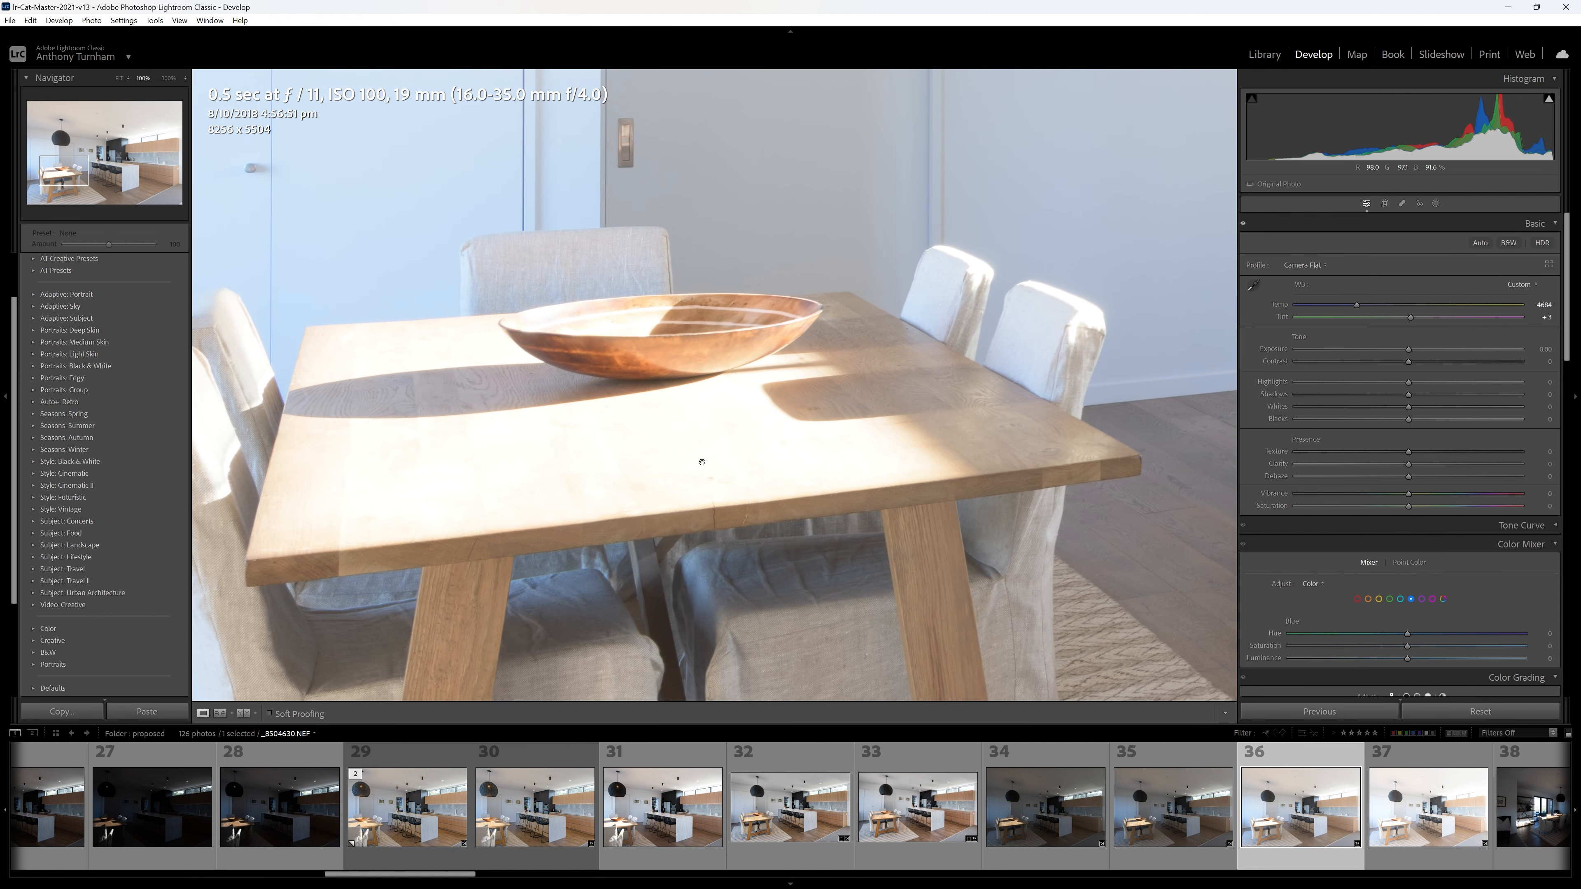
pyautogui.moveTo(1410, 384); pyautogui.dragTo(1153, 388)
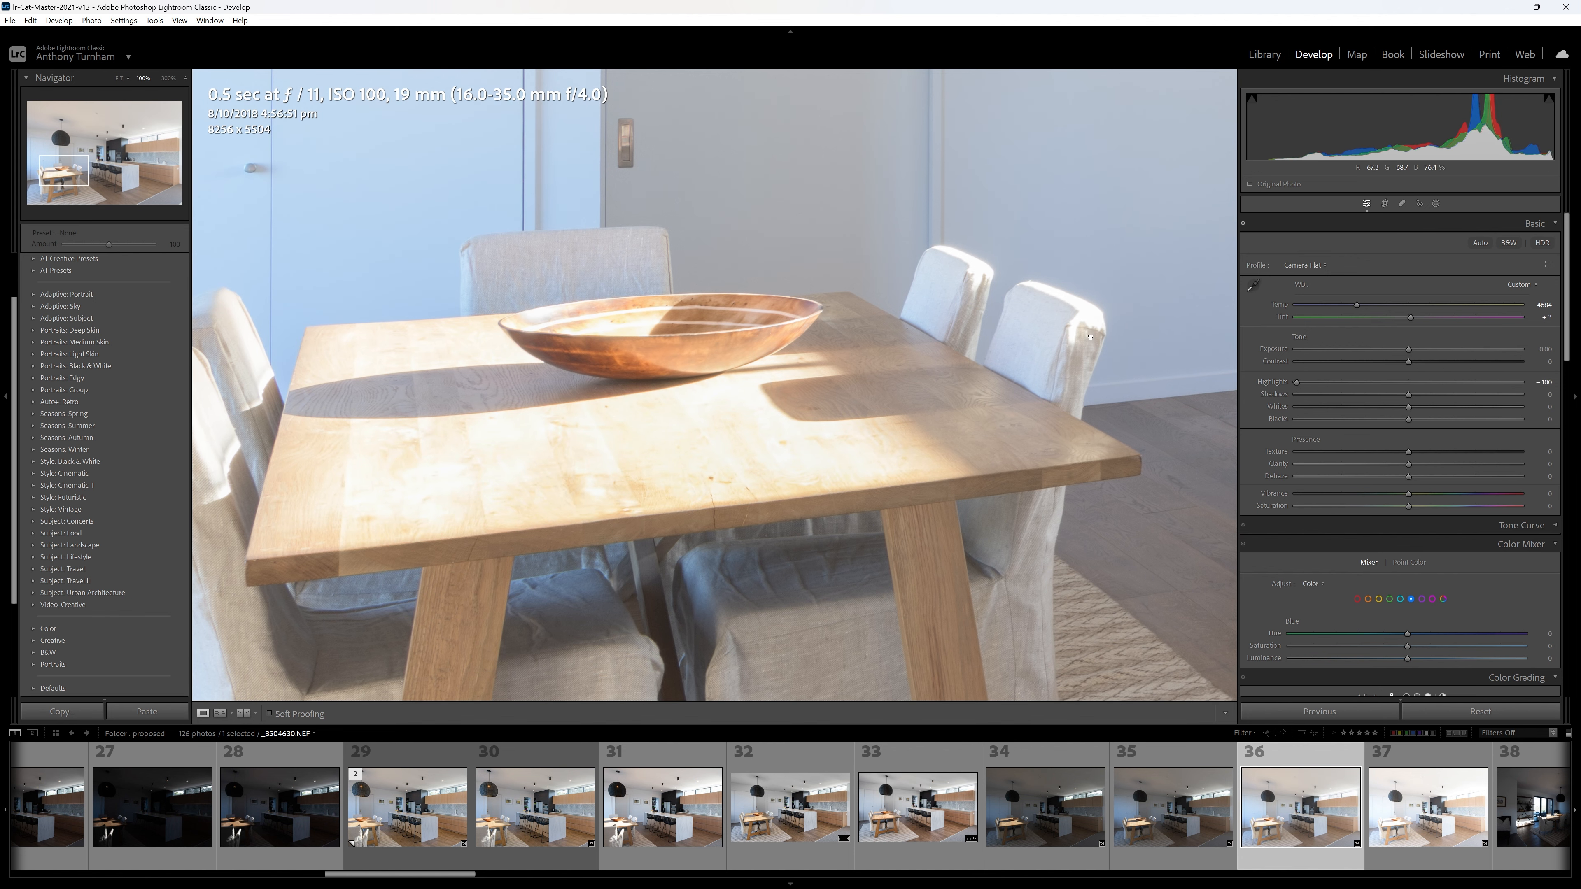
# - Lower the 0.5 sec photo's Exposure to -1.65 while checking the detail in the high windows
pyautogui.click(1088, 349)
pyautogui.click(969, 298)
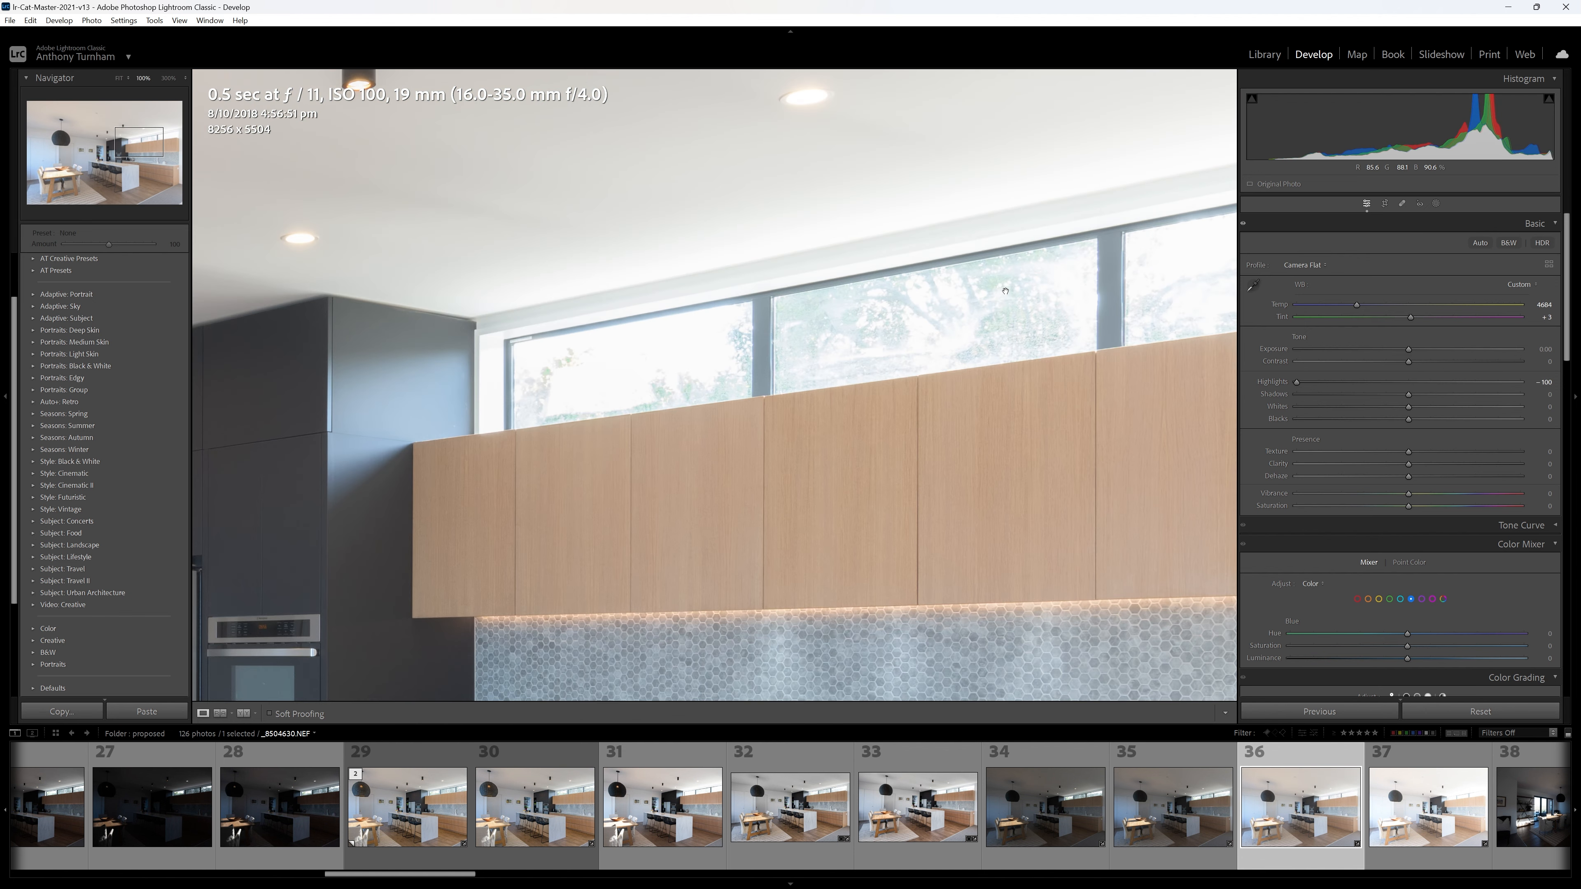
pyautogui.moveTo(1409, 348); pyautogui.dragTo(1381, 350)
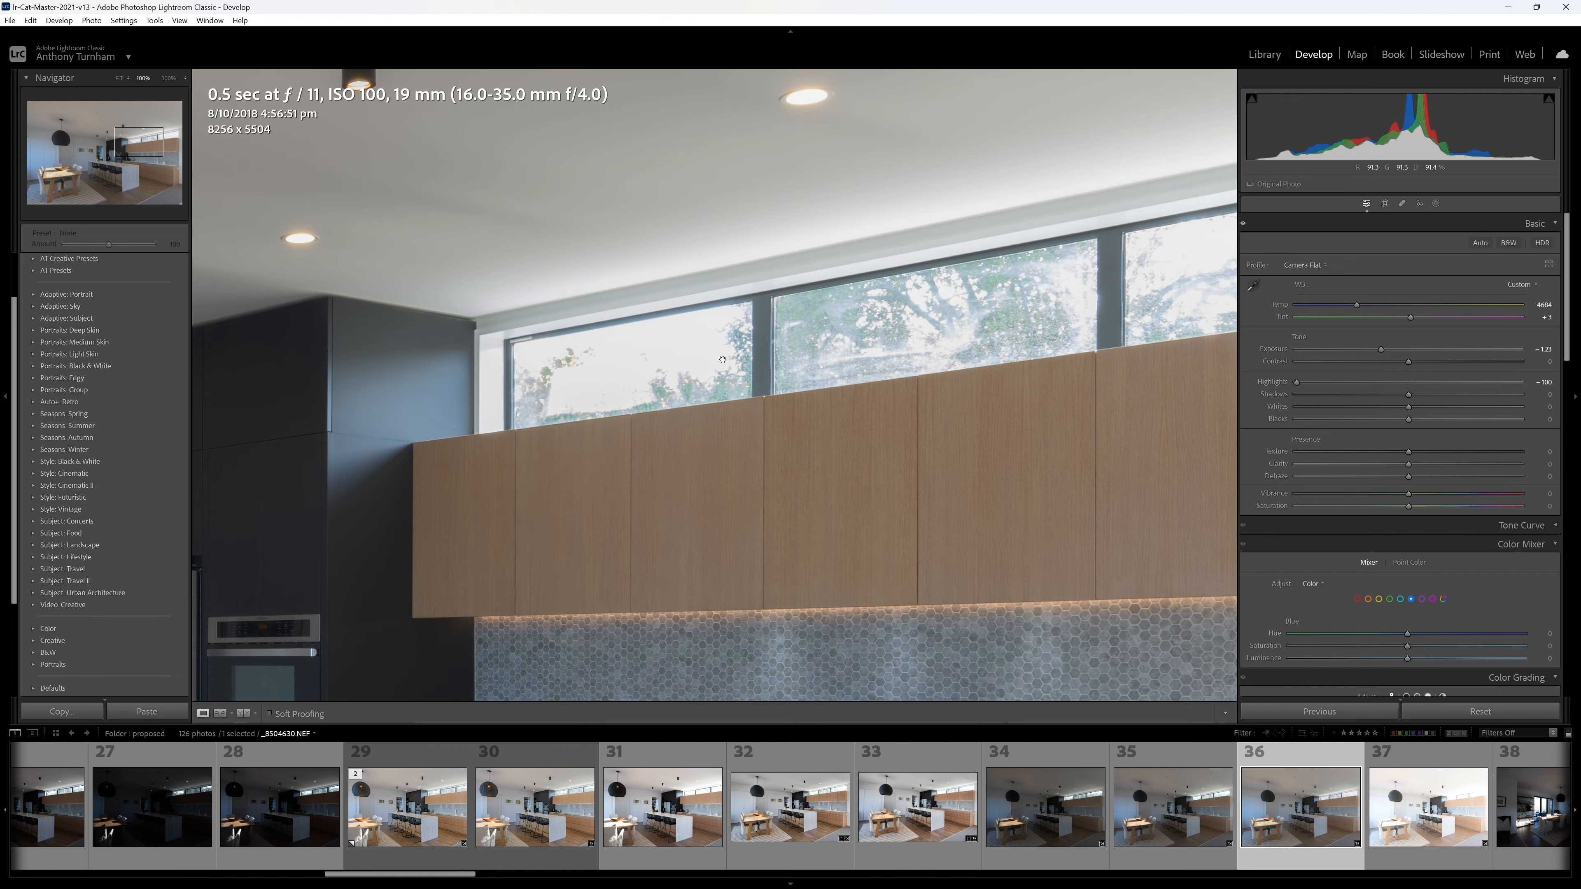
pyautogui.moveTo(1380, 350); pyautogui.dragTo(1372, 350)
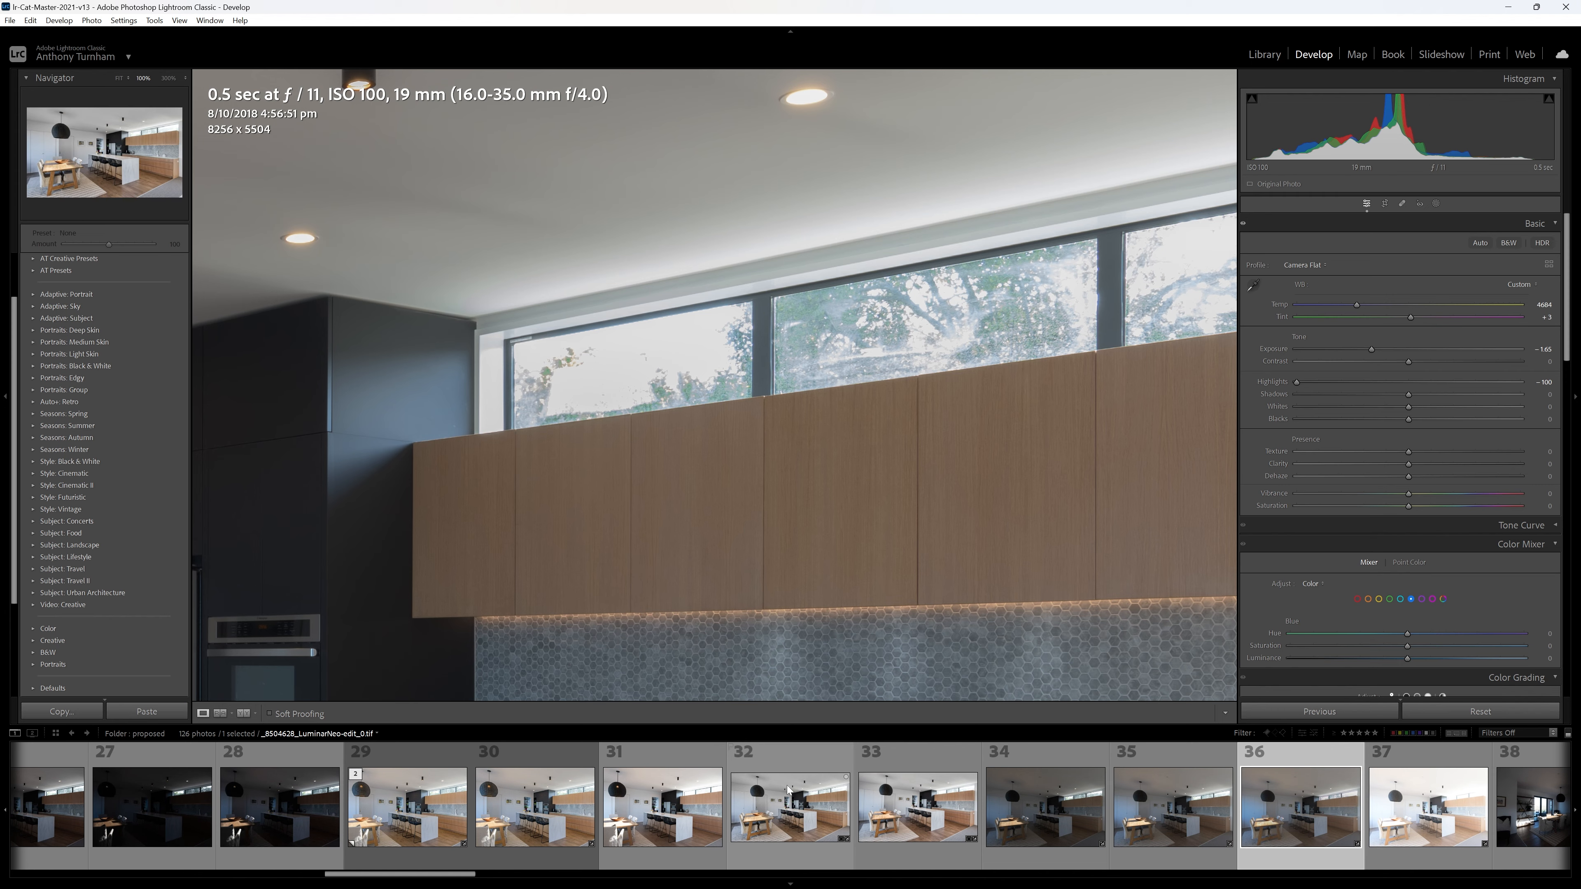
# - Examine the highlight detail on the dining table in the merged LuminarNeo-edit_01.tif photo at 100%
pyautogui.click(790, 807)
pyautogui.click(614, 277)
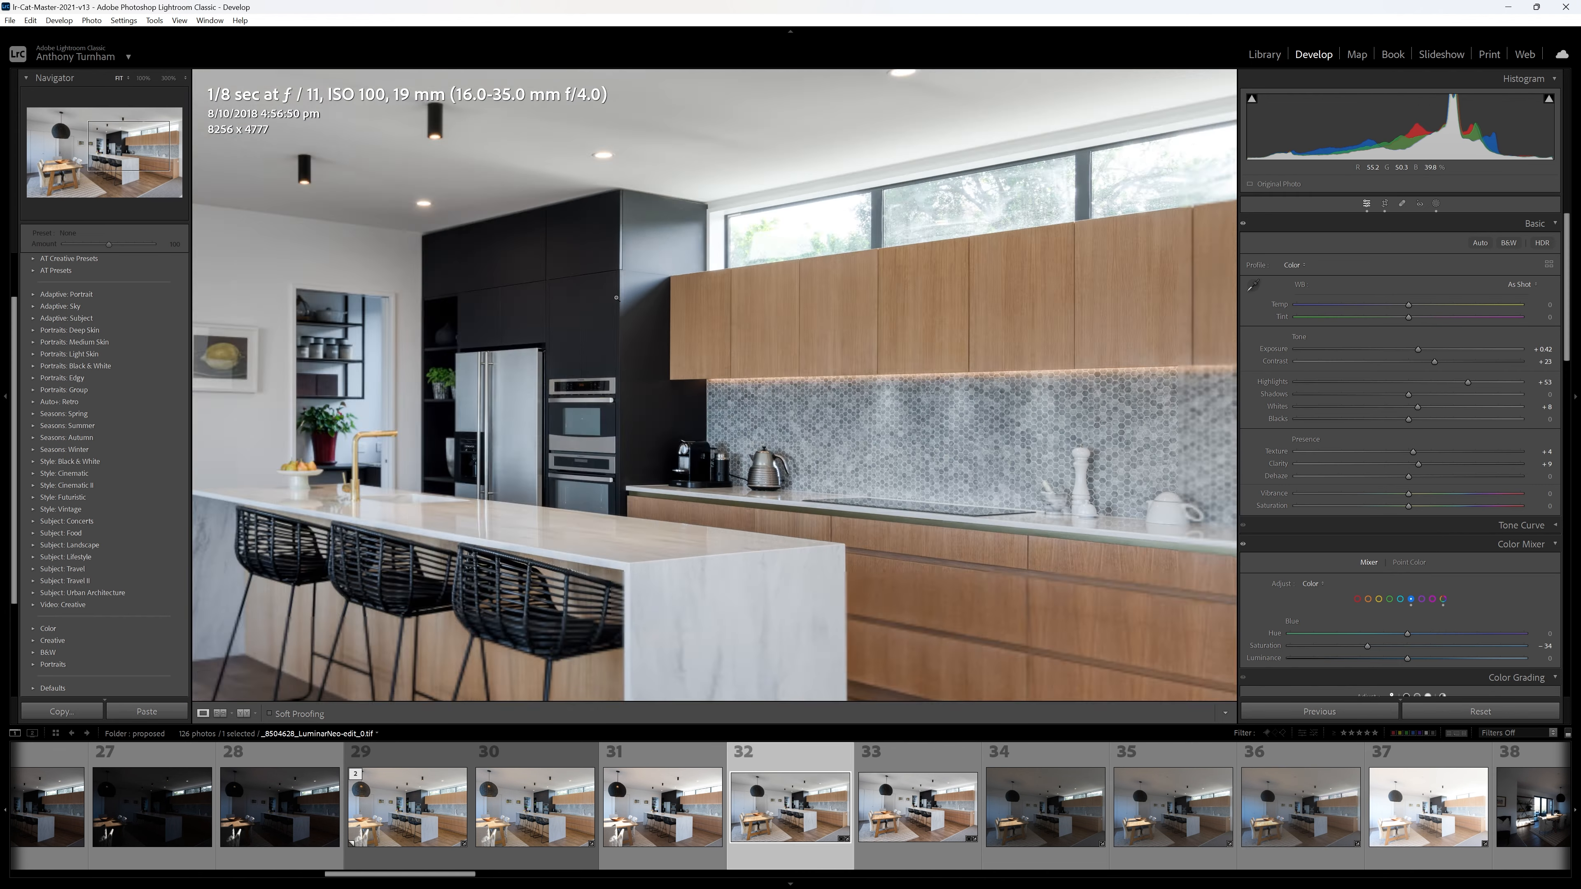
pyautogui.click(404, 494)
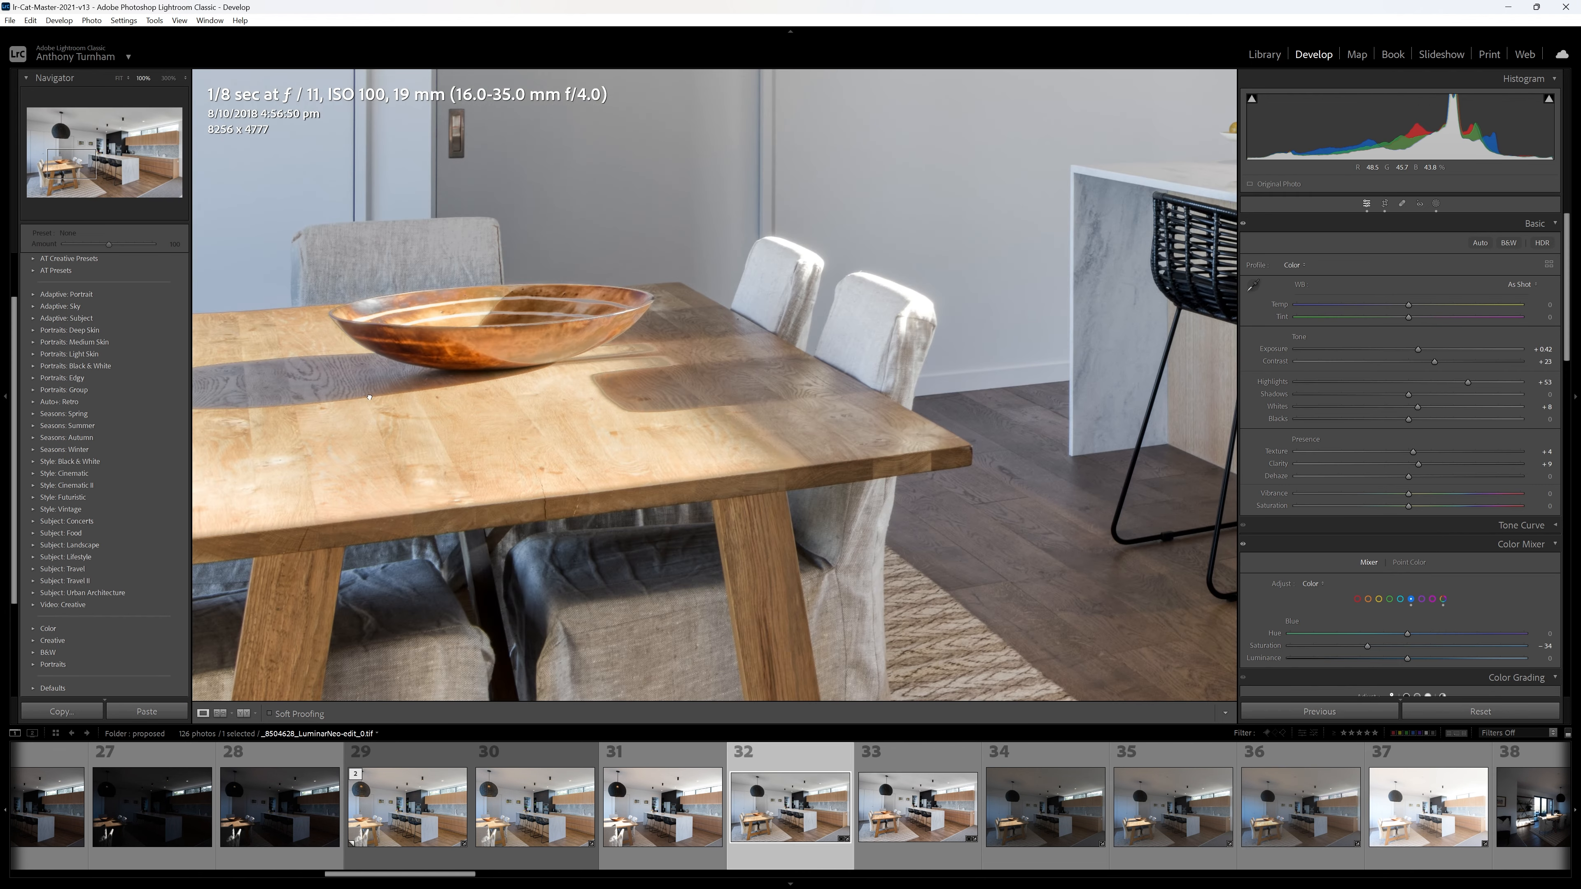
pyautogui.moveTo(360, 394); pyautogui.dragTo(666, 400)
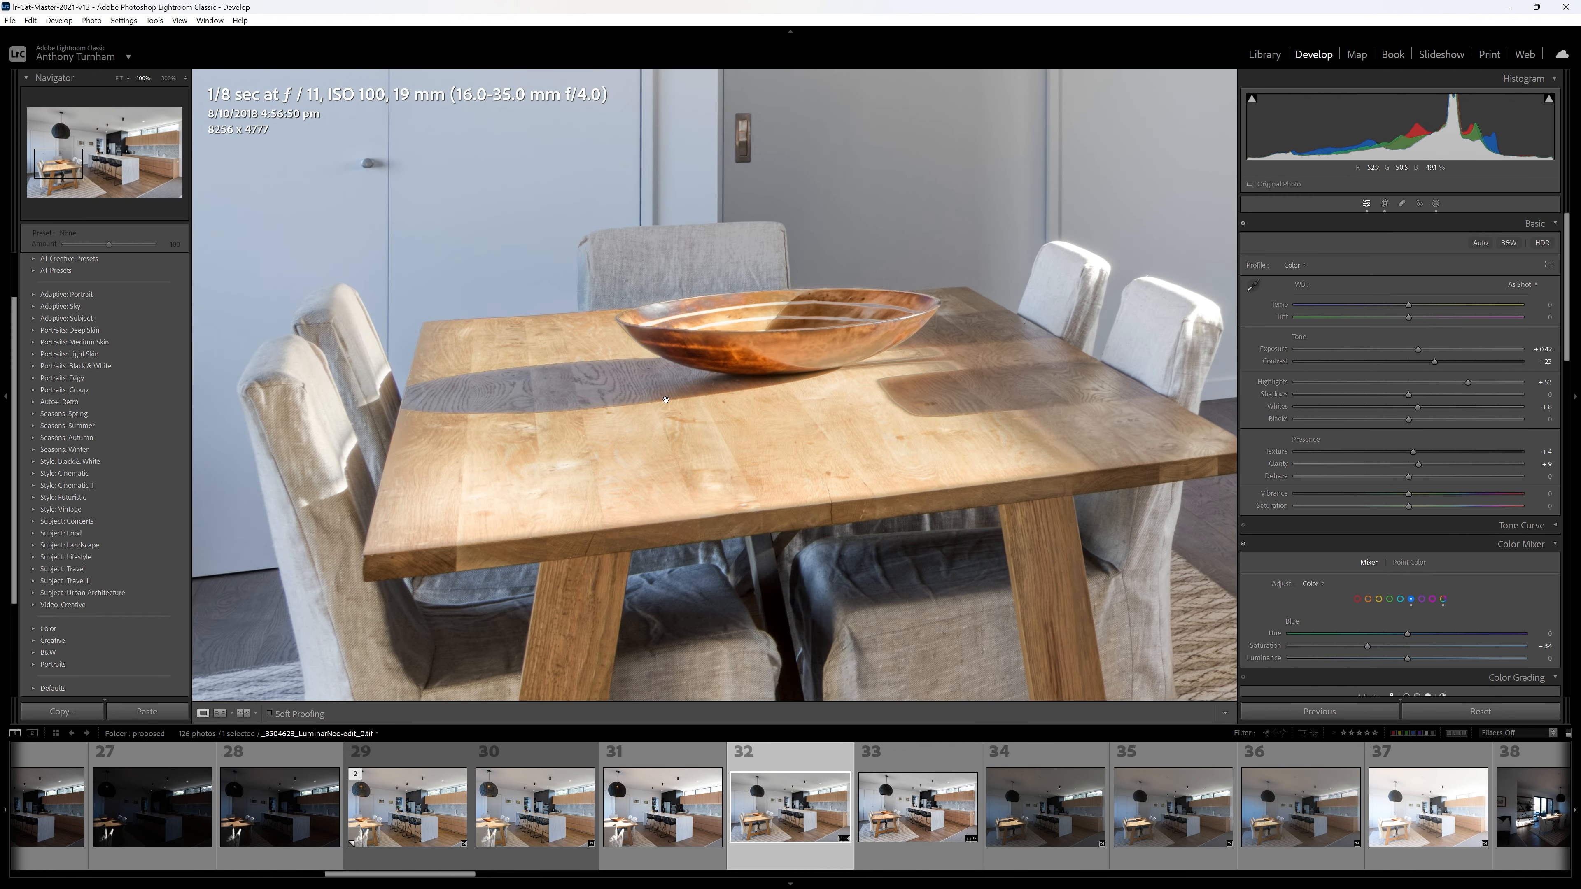
pyautogui.click(732, 458)
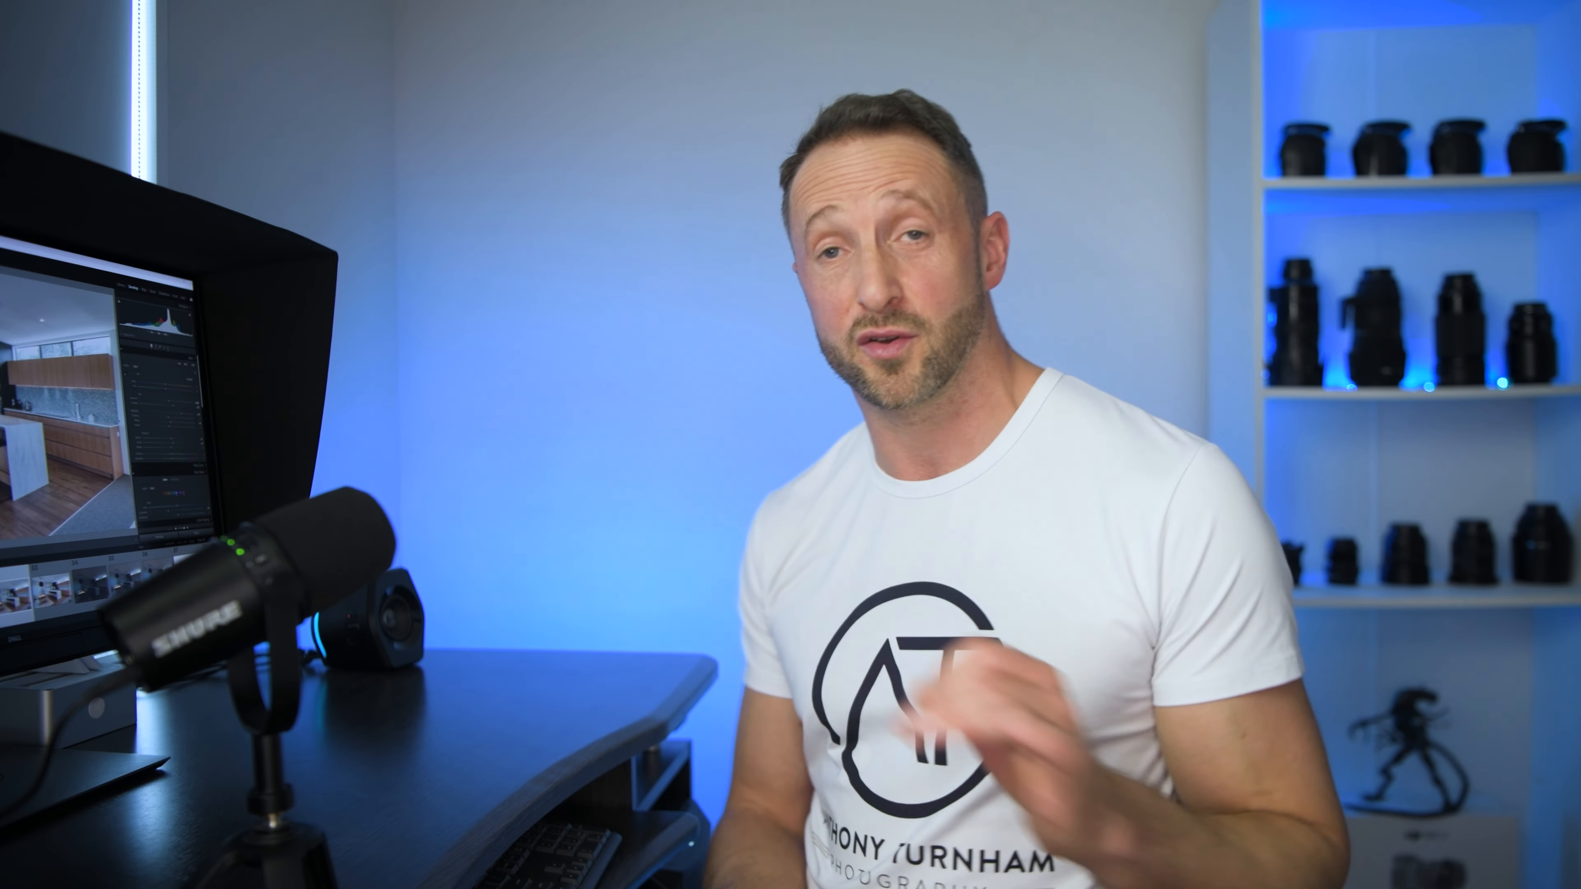